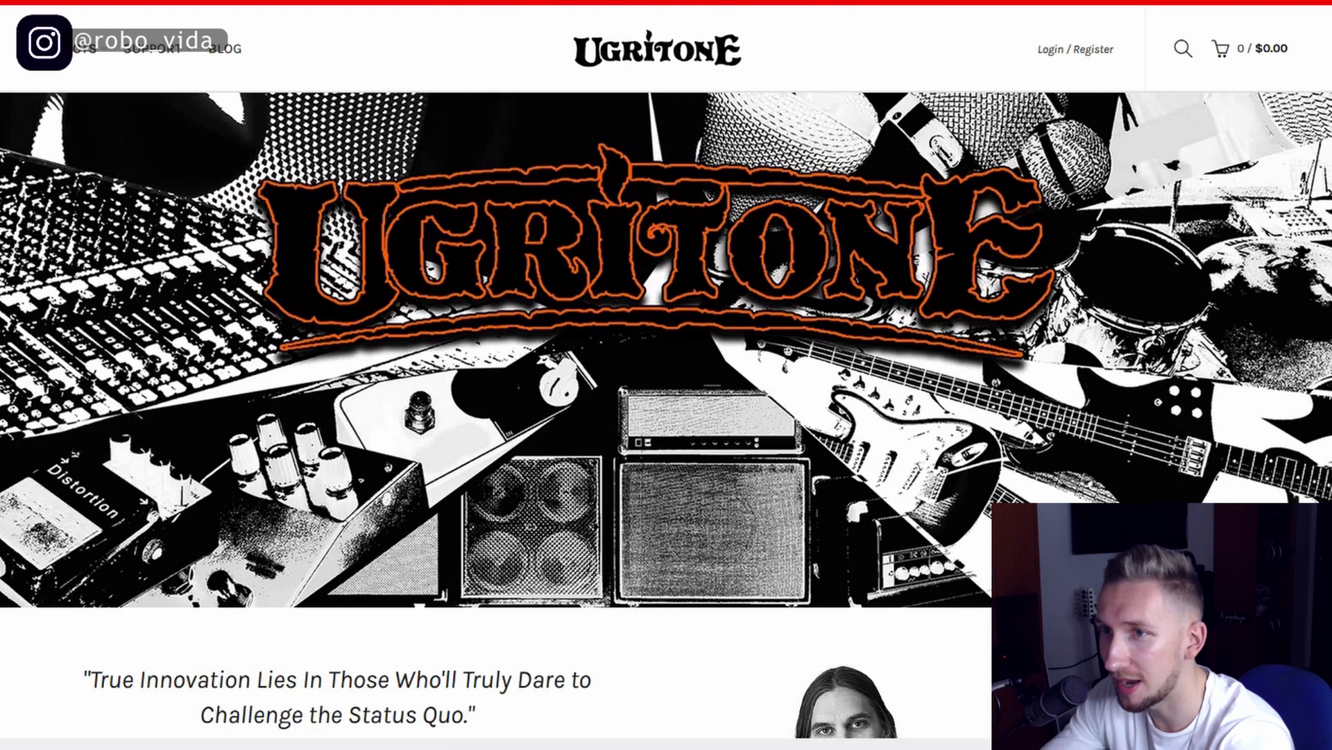
Find the Metalcore Essentials MIDI Pack in the Ugritone MIDI packs collection and review its product page
mouse_move(75, 49)
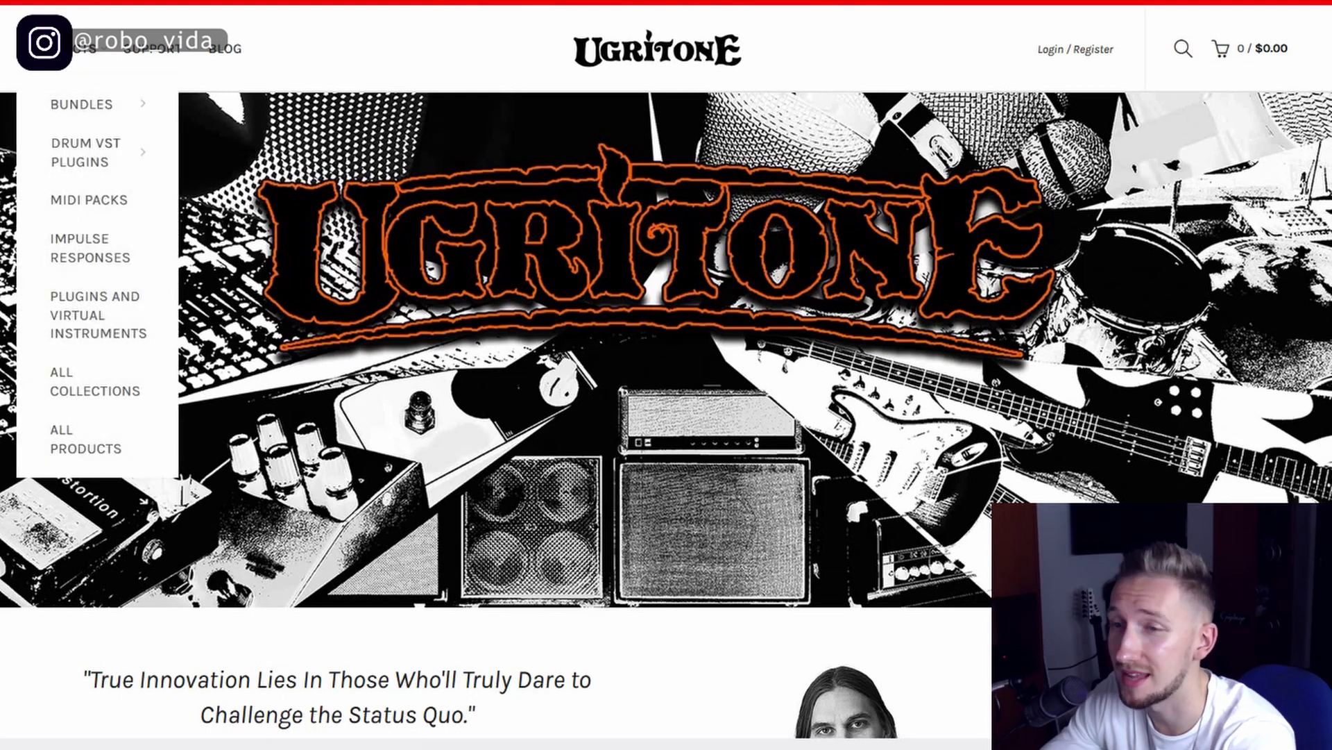
left_click(121, 211)
scroll(829, 319, "down", 5)
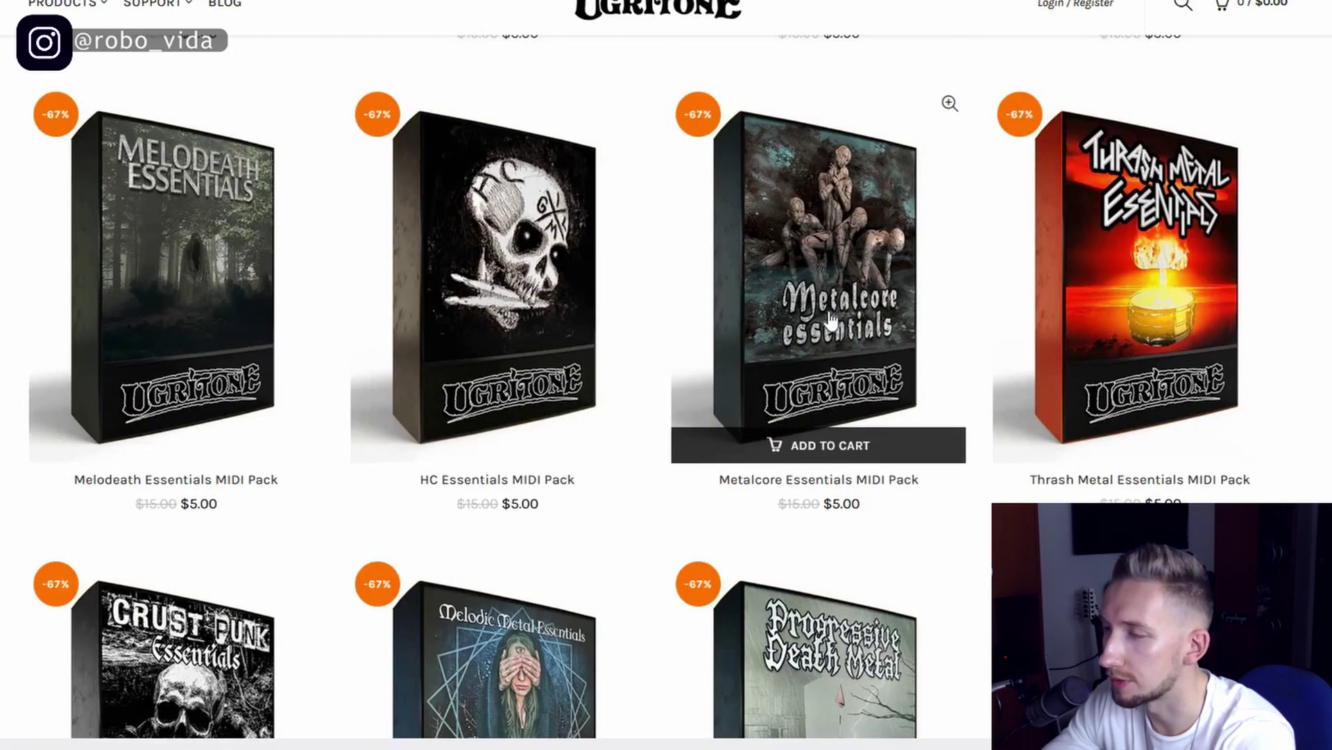
scroll(831, 321, "down", 5)
scroll(847, 309, "up", 5)
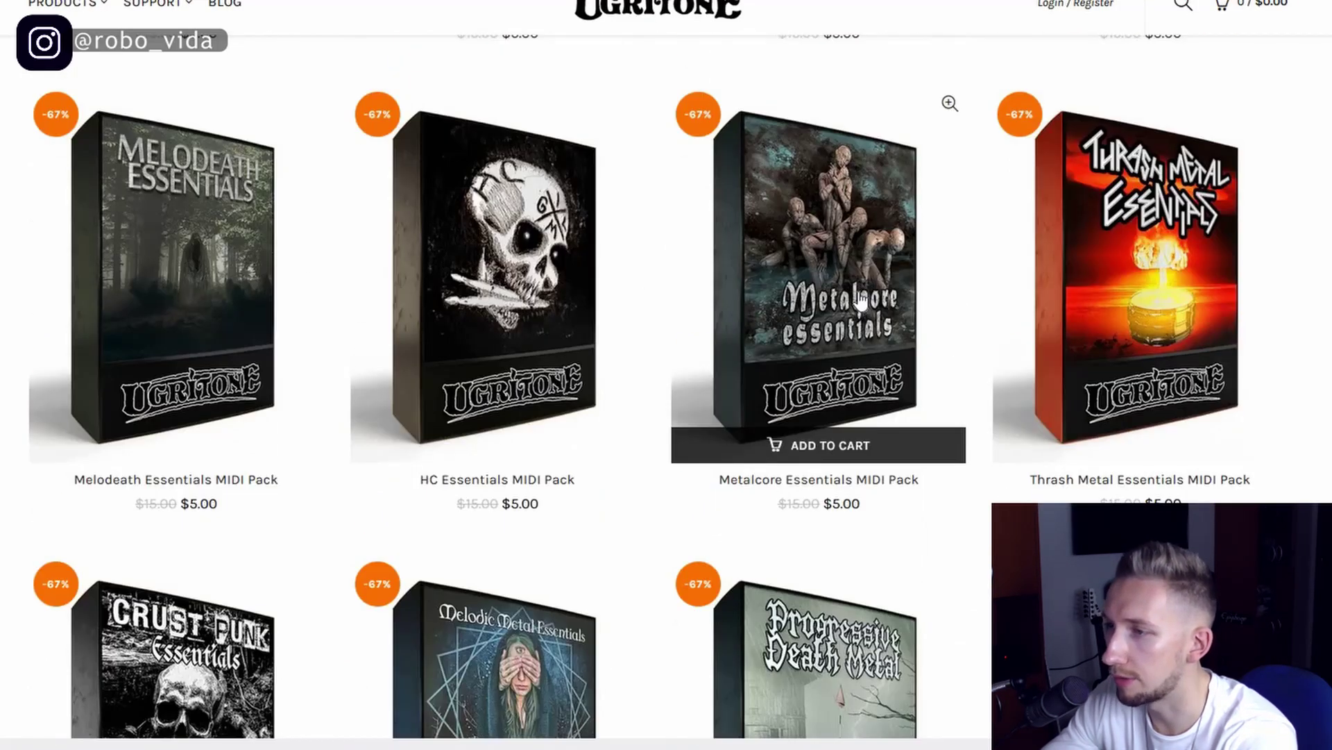
left_click(861, 299)
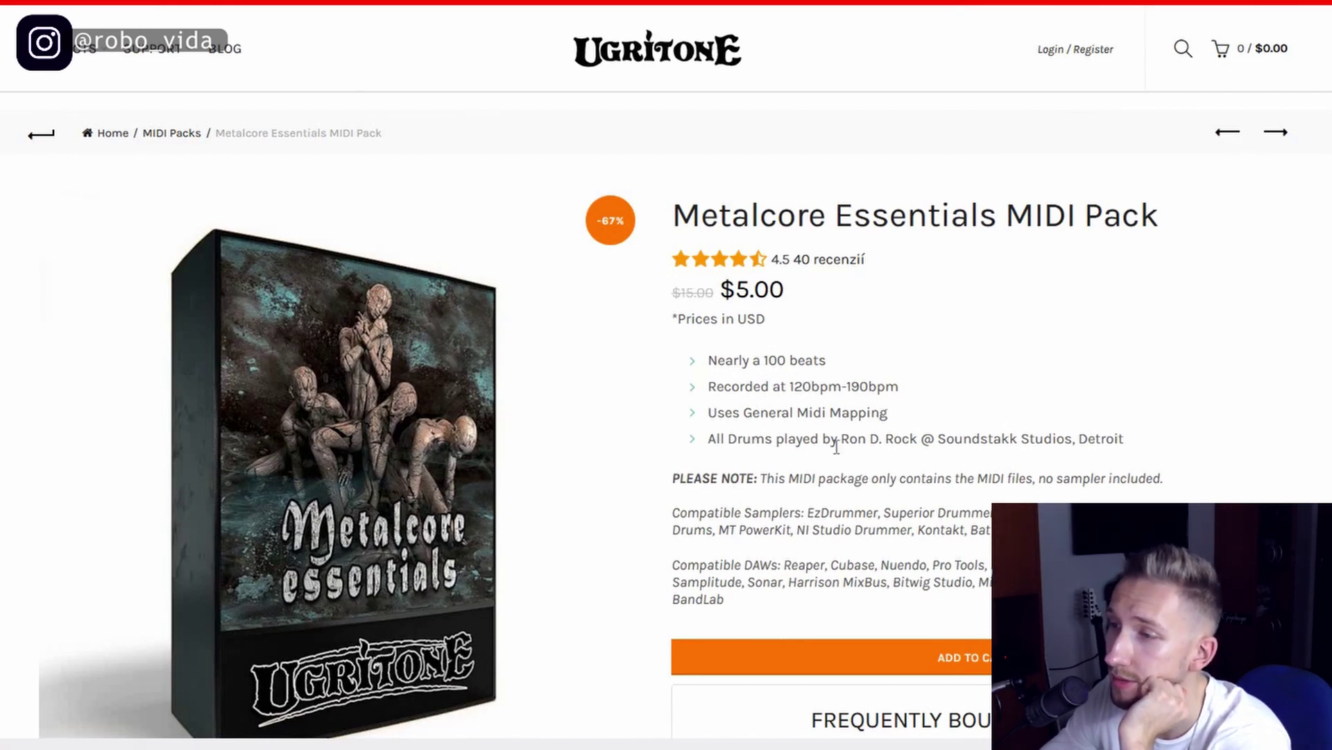
scroll(833, 440, "down", 5)
scroll(826, 437, "up", 5)
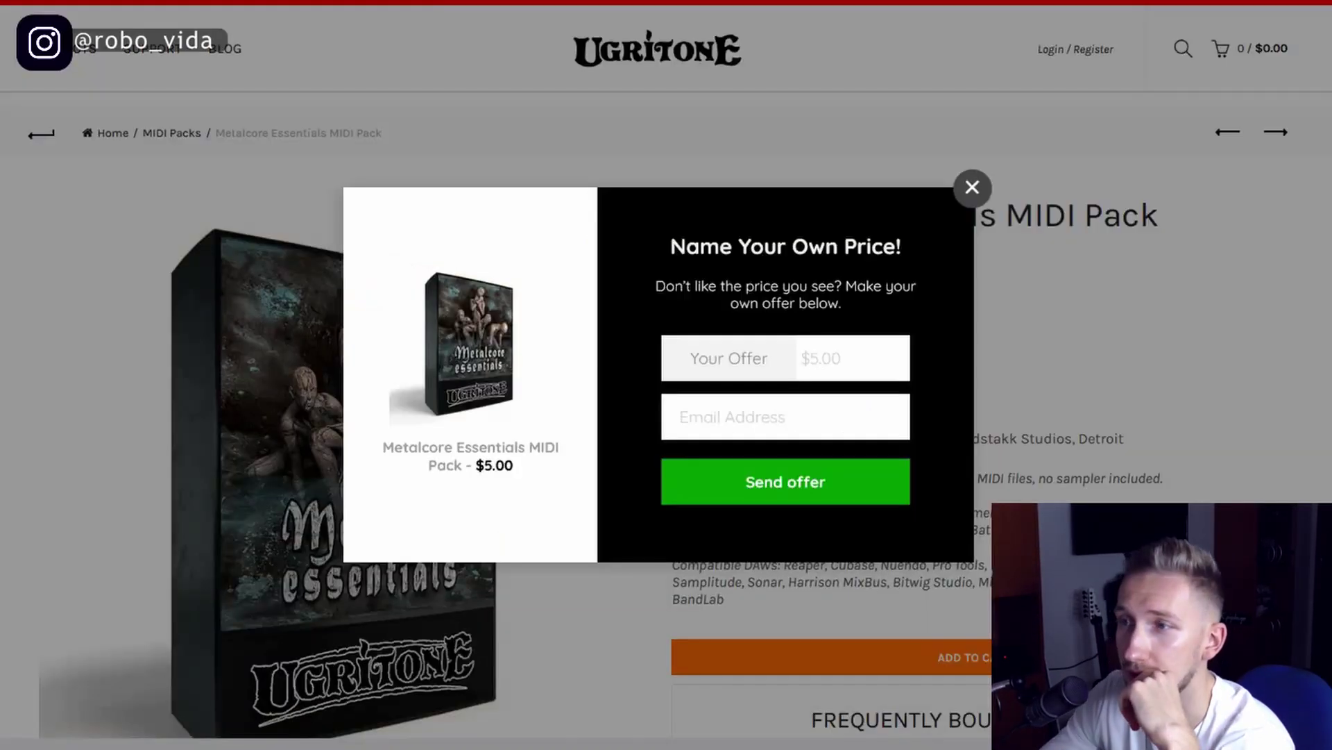
Switch to the Perfect Drums Player page and review the plugin description and its Mac and Windows download options
left_click(1121, 304)
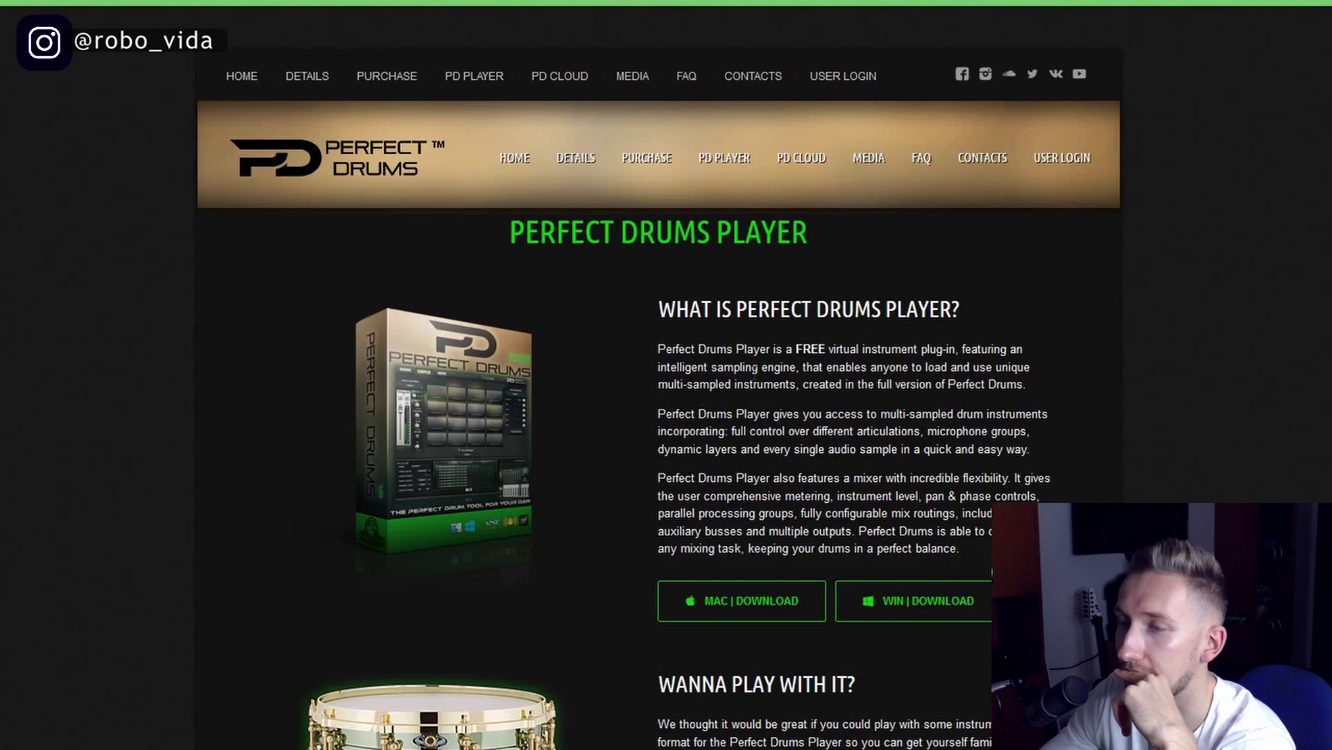
scroll(744, 385, "down", 8)
scroll(744, 386, "up", 8)
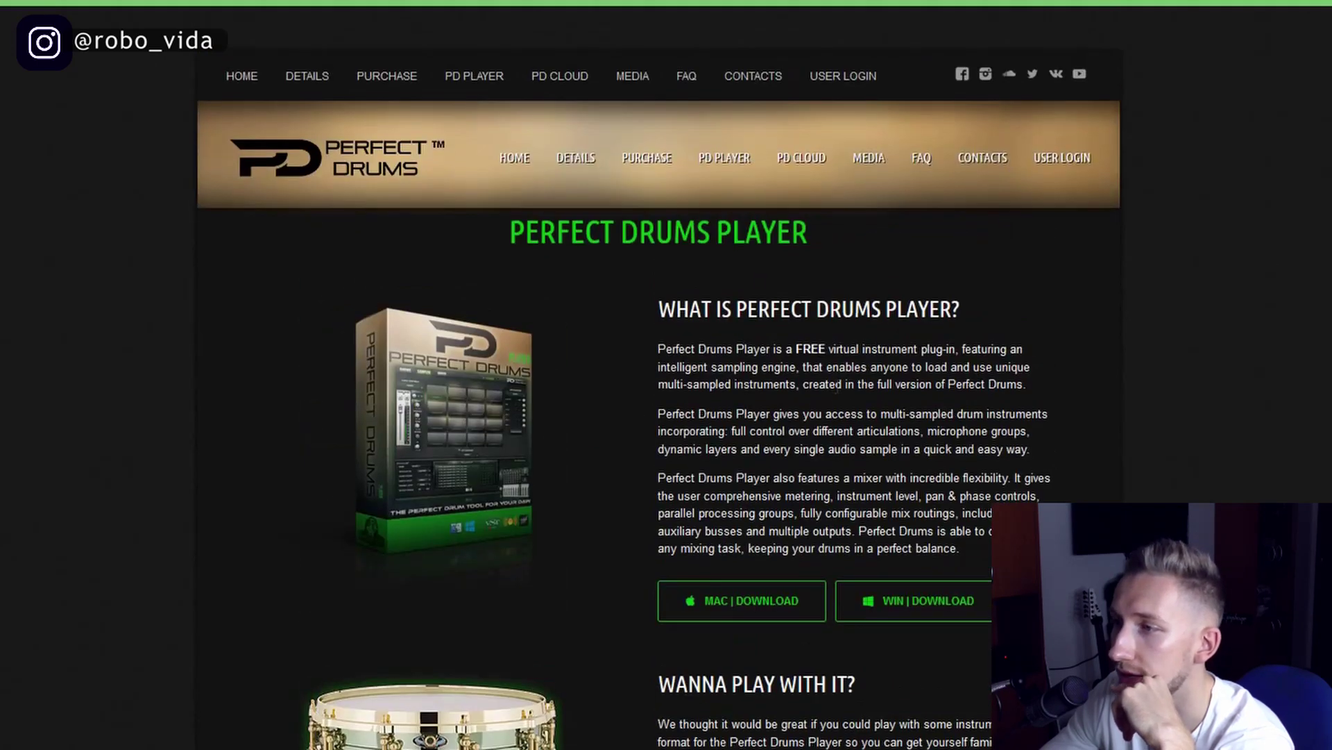
scroll(855, 406, "down", 6)
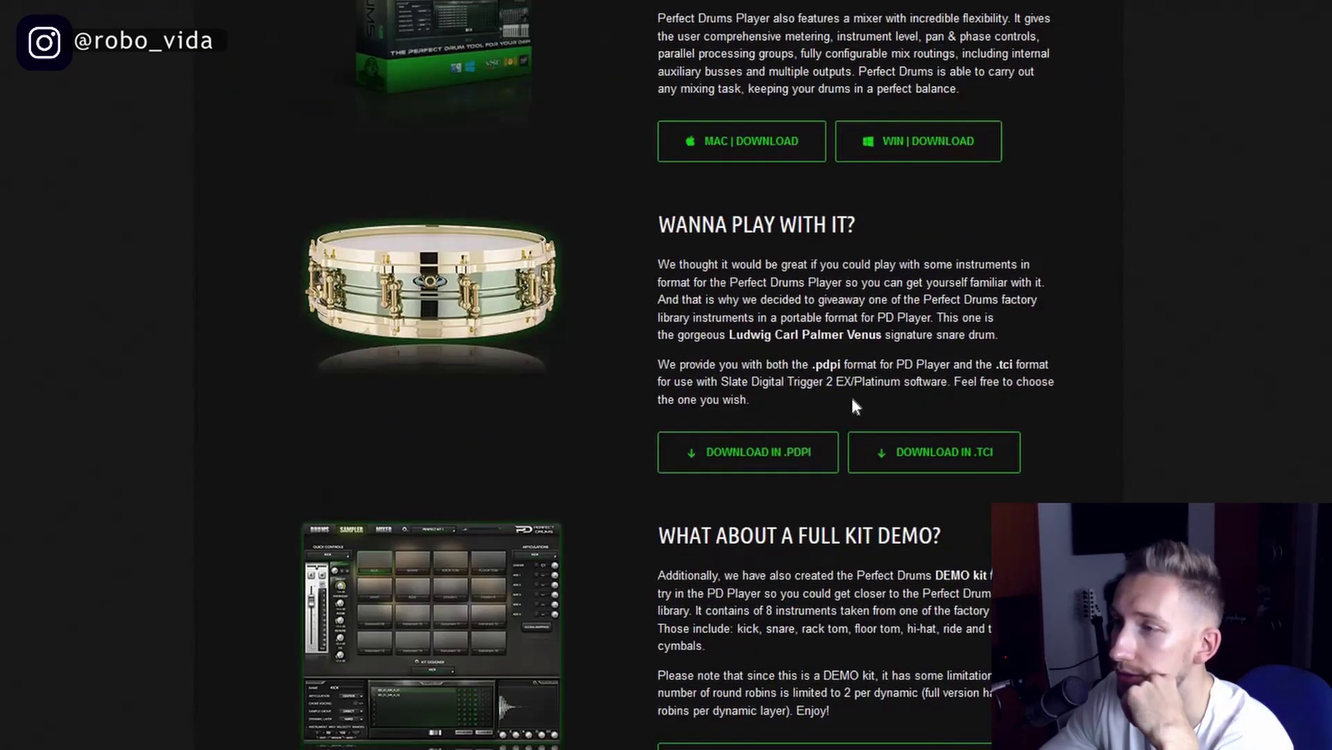
scroll(578, 318, "up", 4)
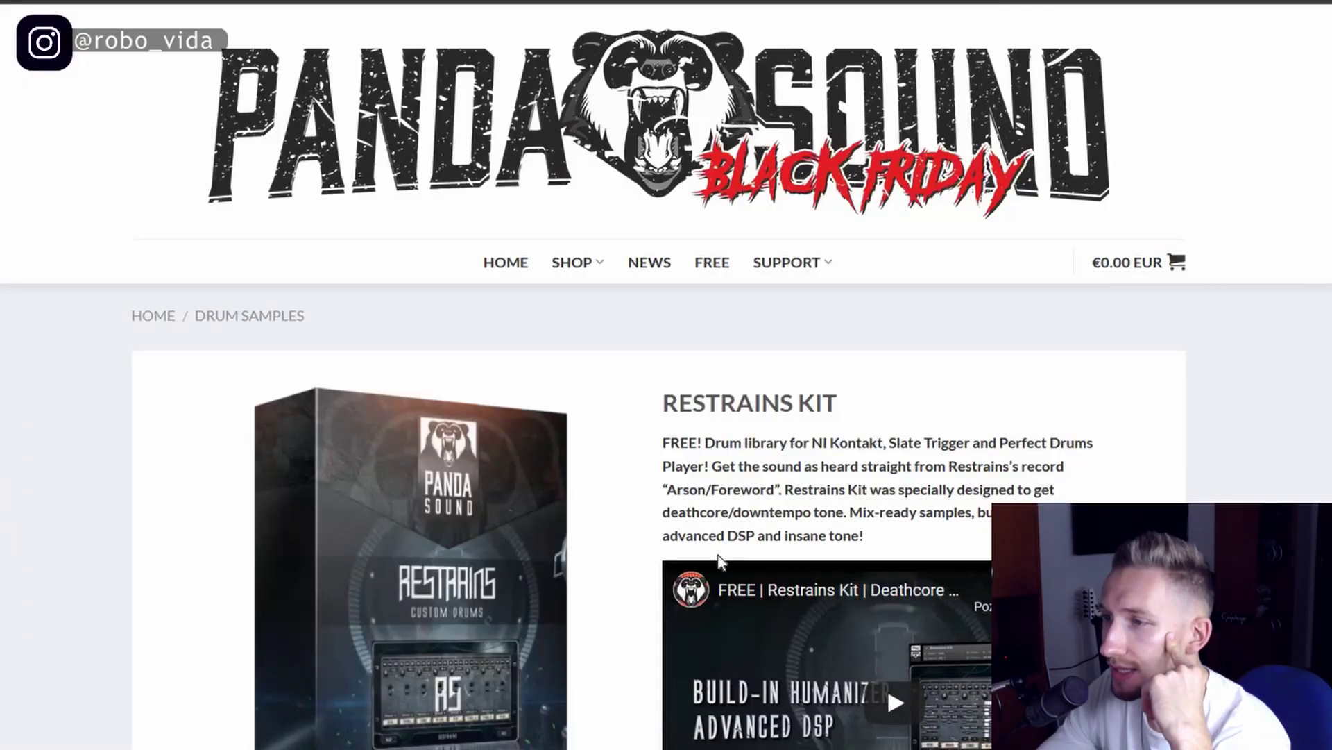
scroll(721, 561, "down", 3)
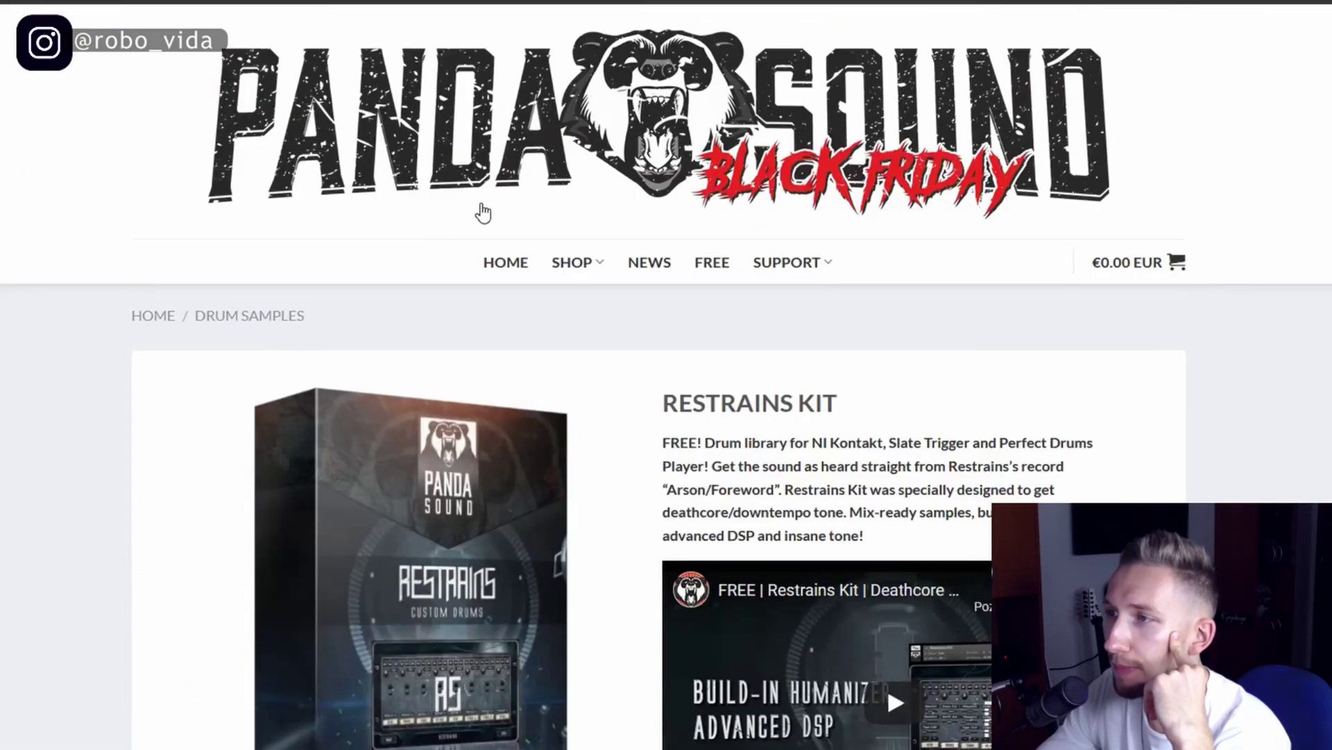
Review the Panda Sound product page for the free Restrains Kit drum library
scroll(401, 234, "down", 8)
scroll(618, 331, "up", 2)
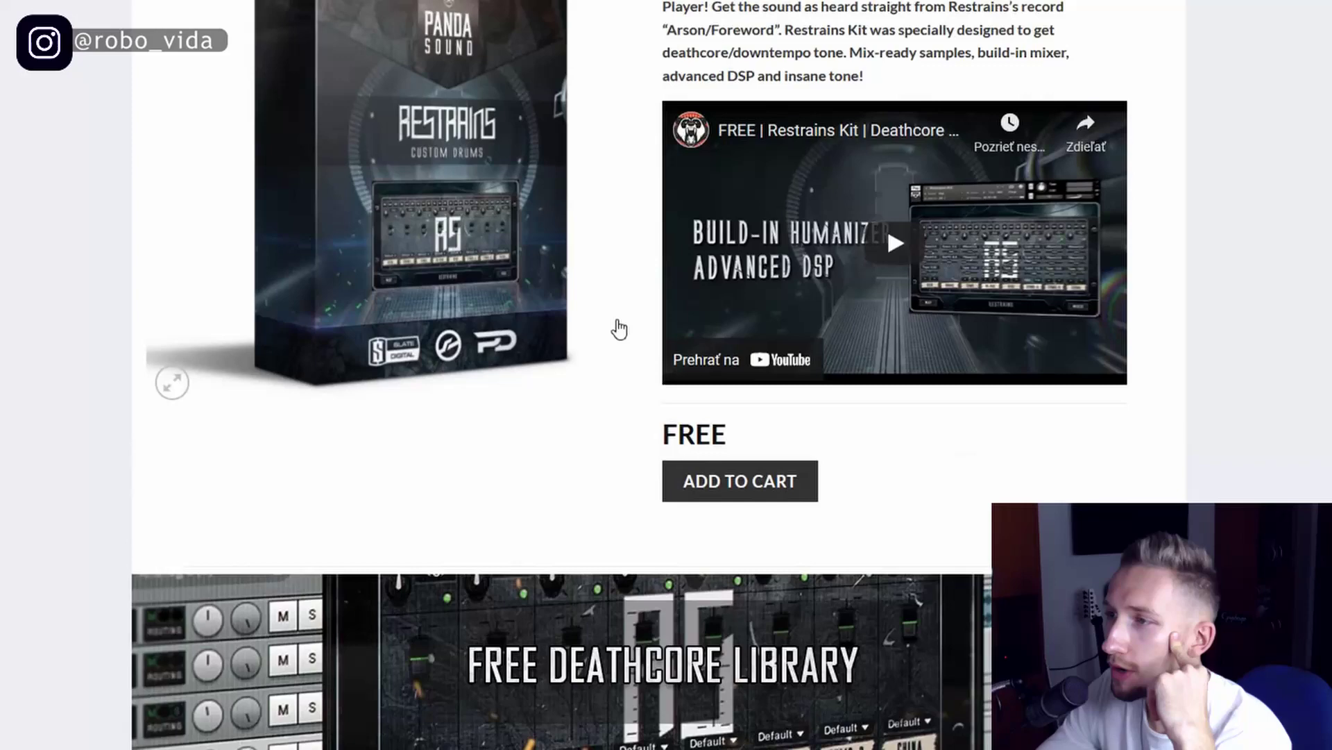
scroll(755, 401, "down", 2)
scroll(756, 397, "up", 4)
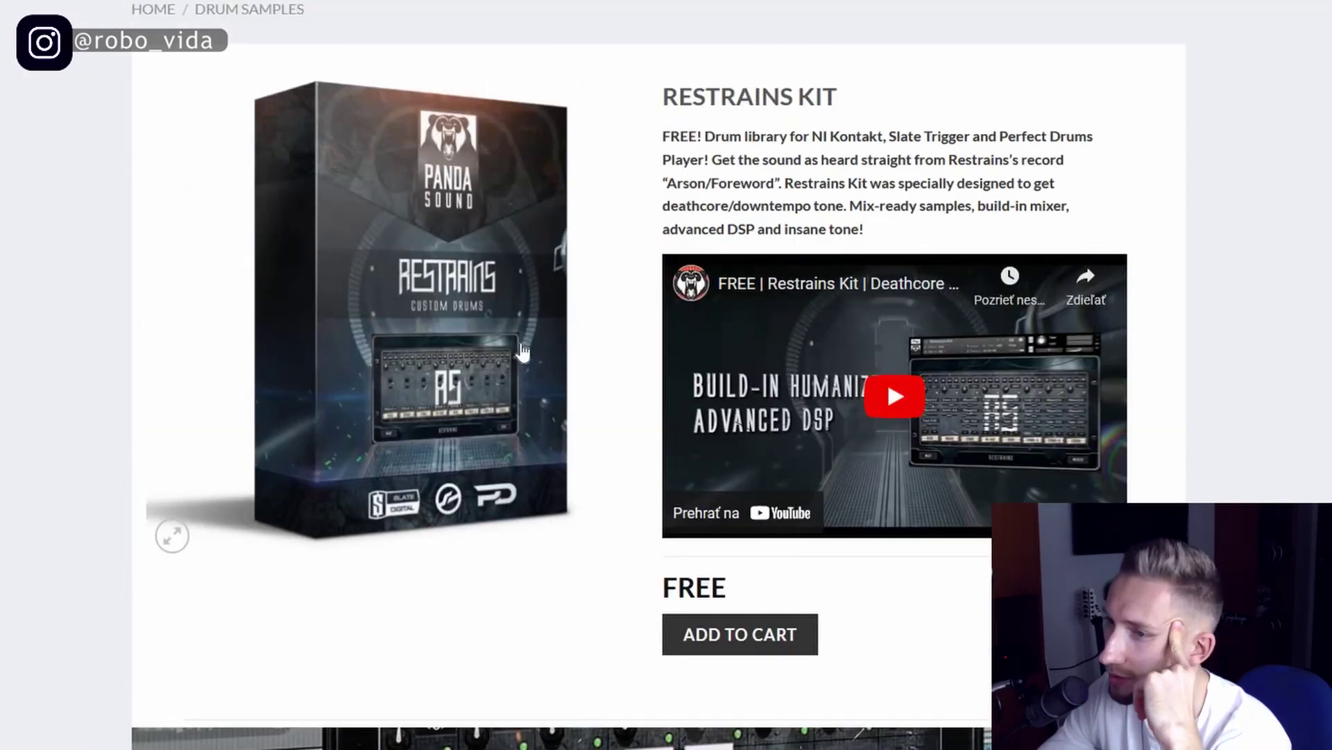
scroll(833, 187, "down", 5)
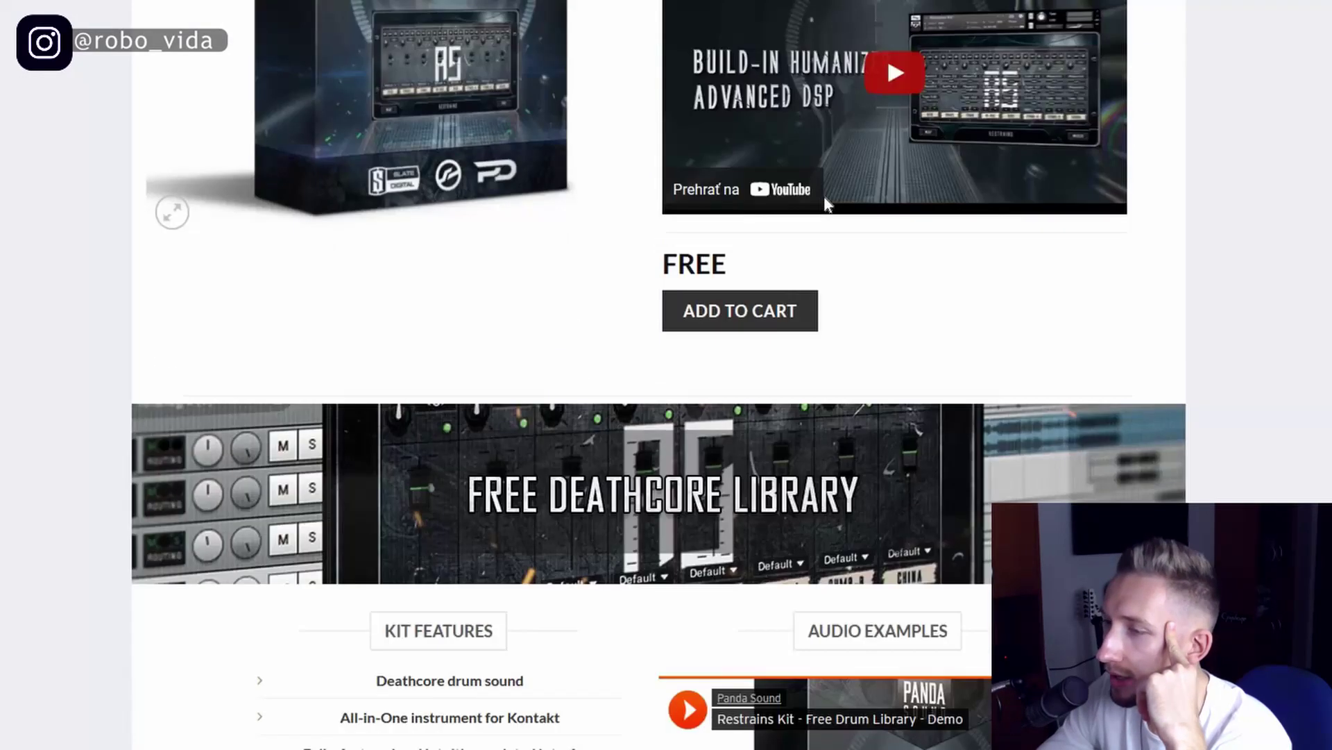
scroll(729, 291, "up", 5)
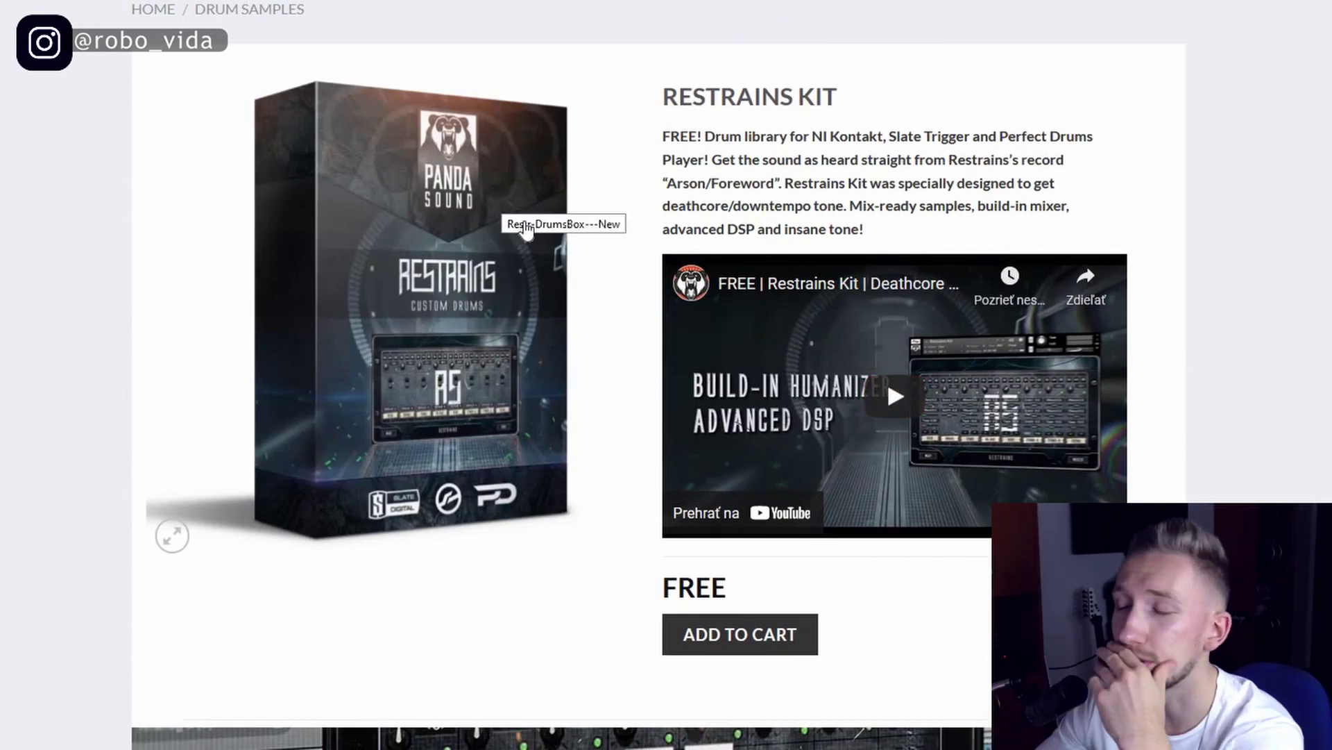
scroll(626, 329, "up", 4)
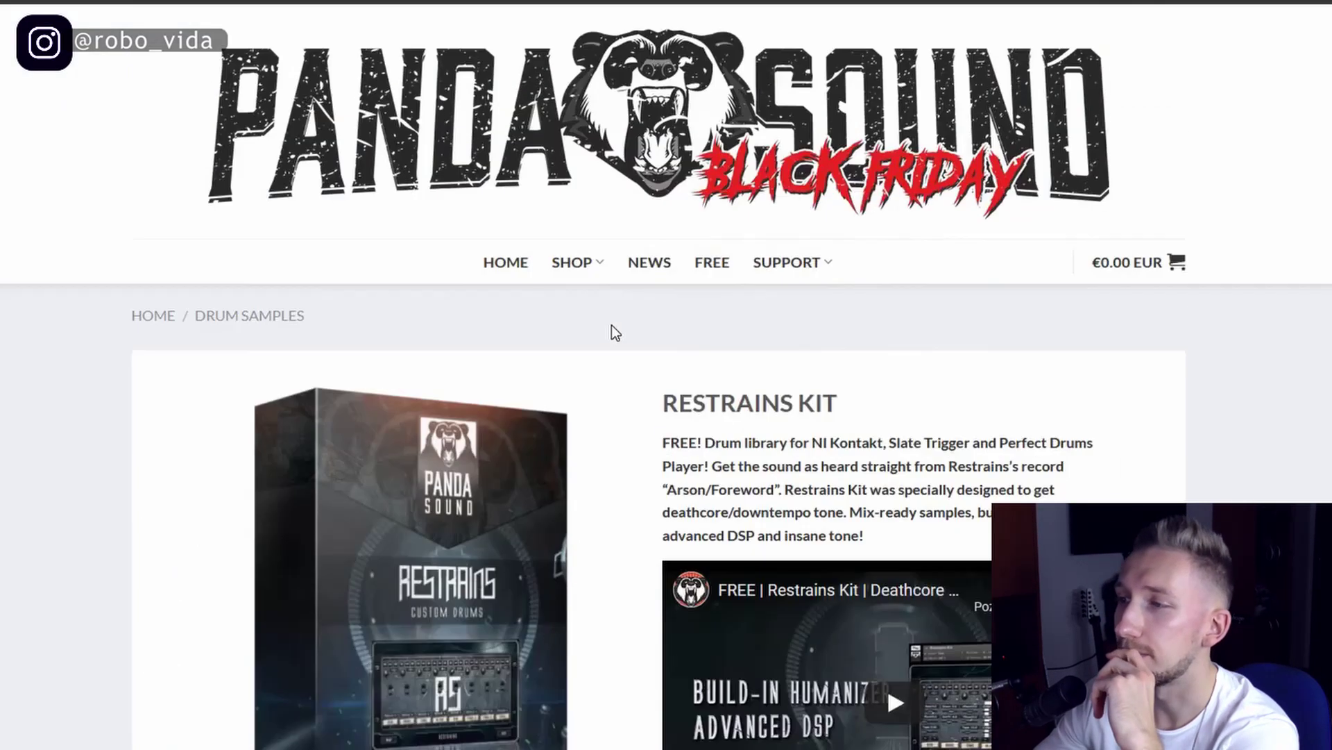
scroll(610, 325, "down", 6)
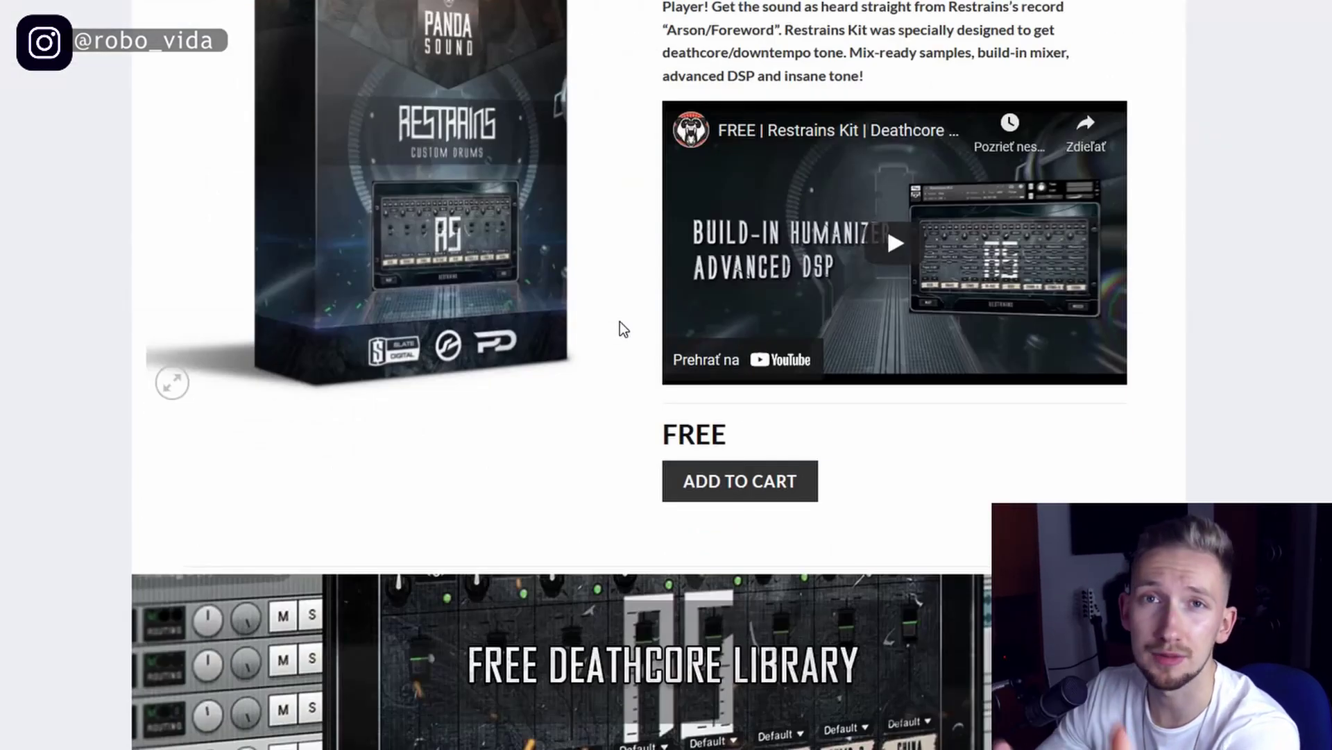
scroll(619, 376, "up", 2)
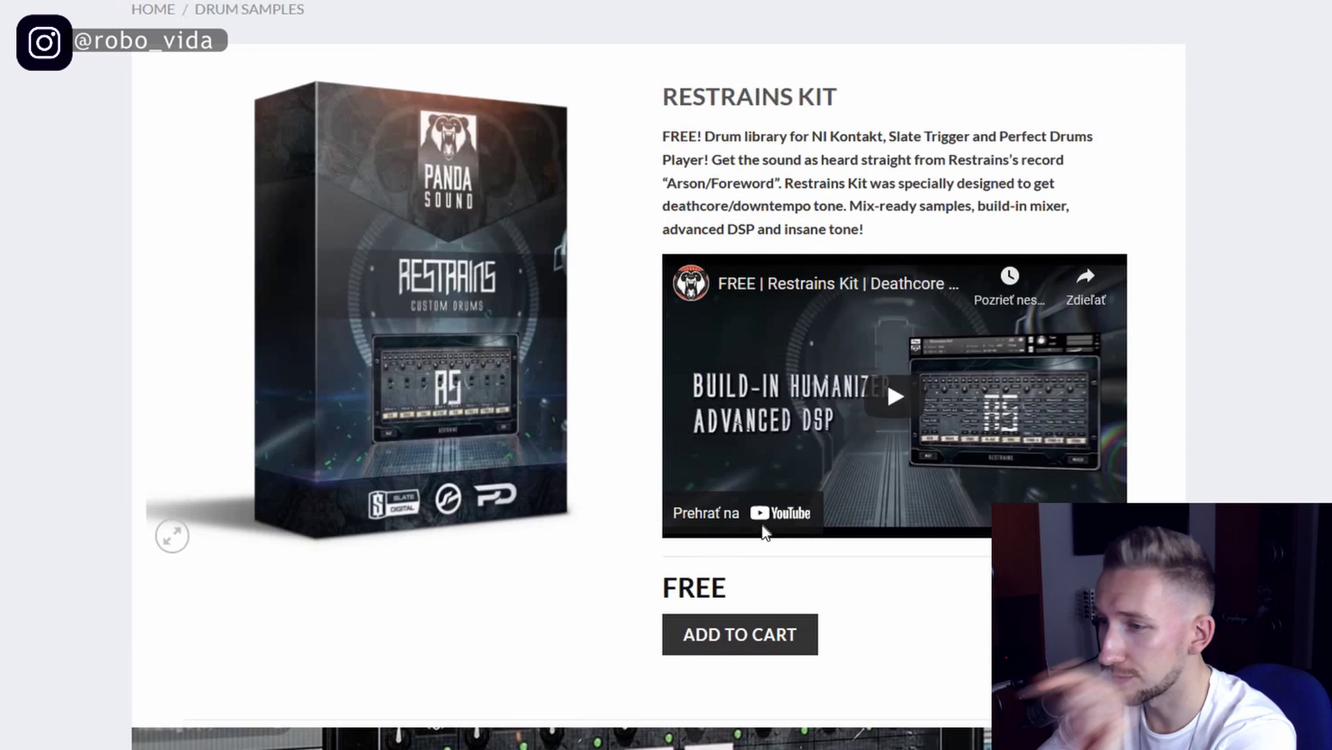
scroll(753, 512, "down", 8)
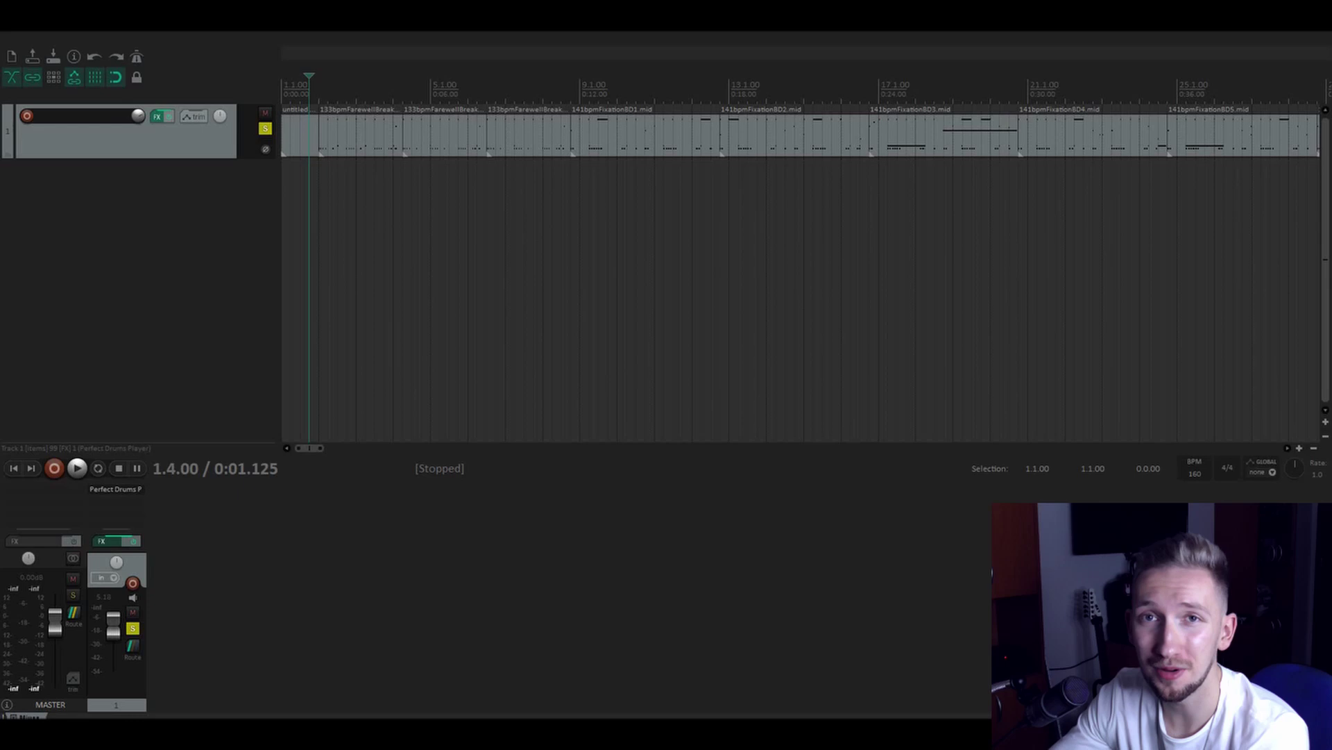
Switch to REAPER, open the 171bpmElementBeat1.mid clip on track 1 in the MIDI editor, and examine its notes and velocities
scroll(800, 274, "down", 8)
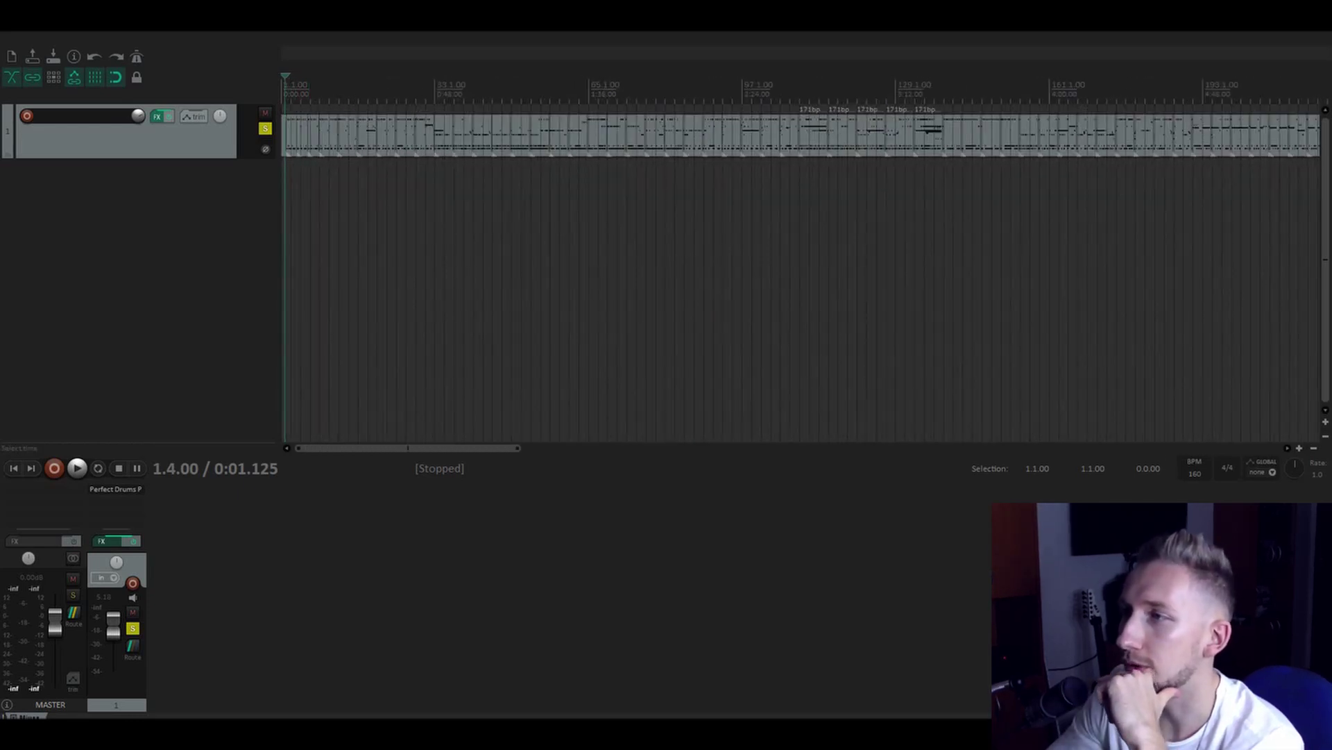
scroll(798, 278, "down", 4)
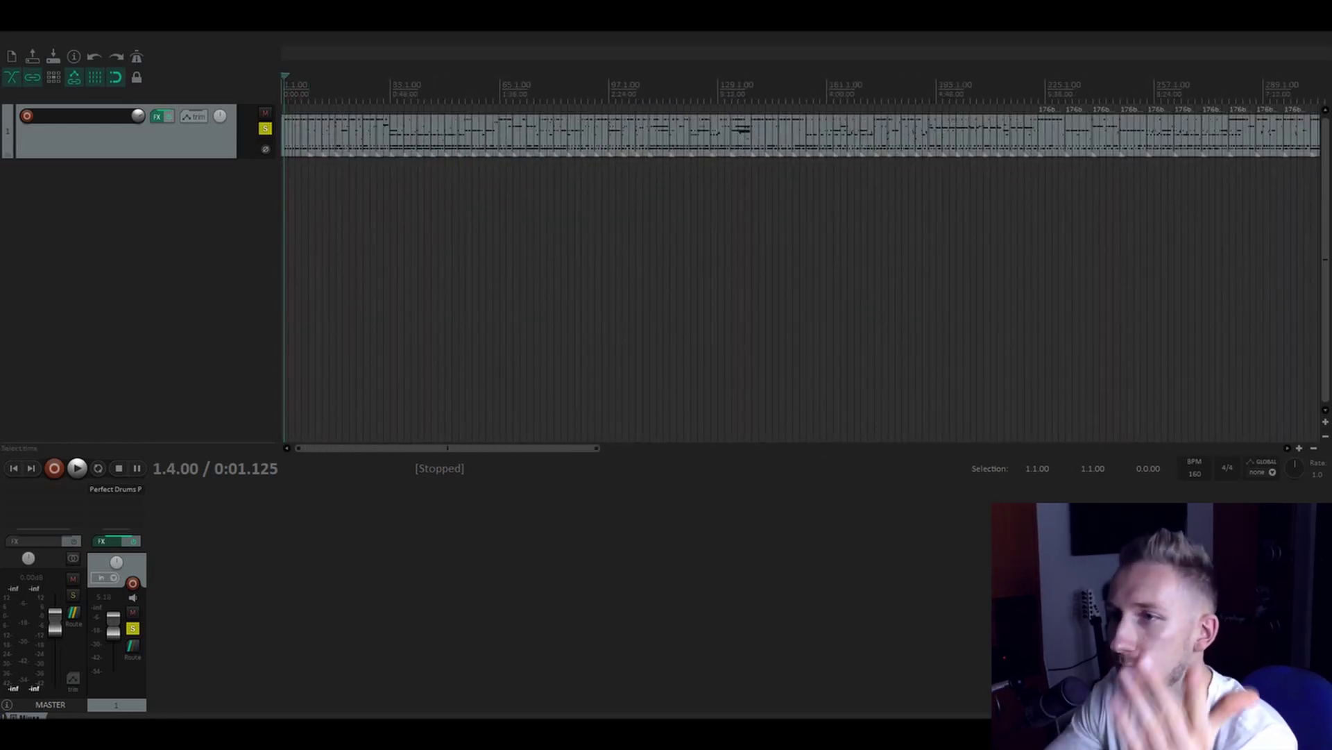
scroll(798, 278, "up", 6)
scroll(798, 135, "right", 10)
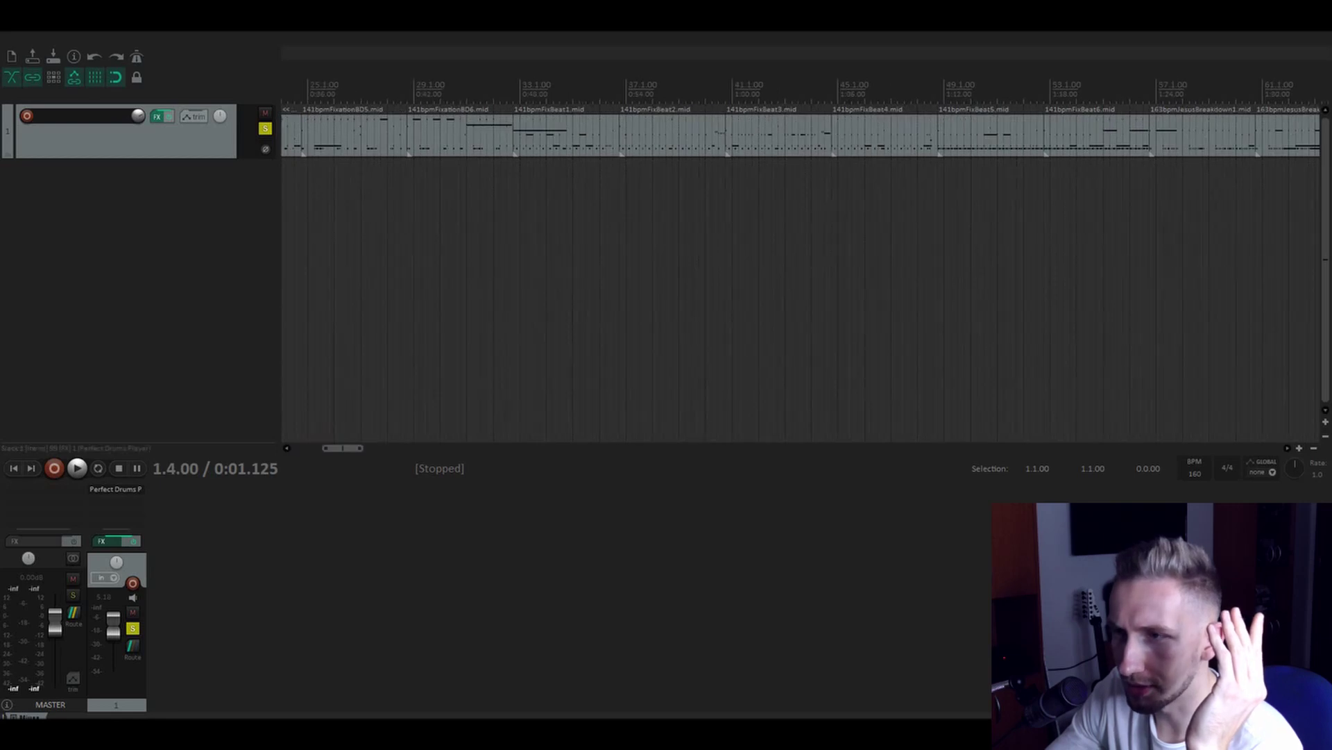
double_click(734, 134)
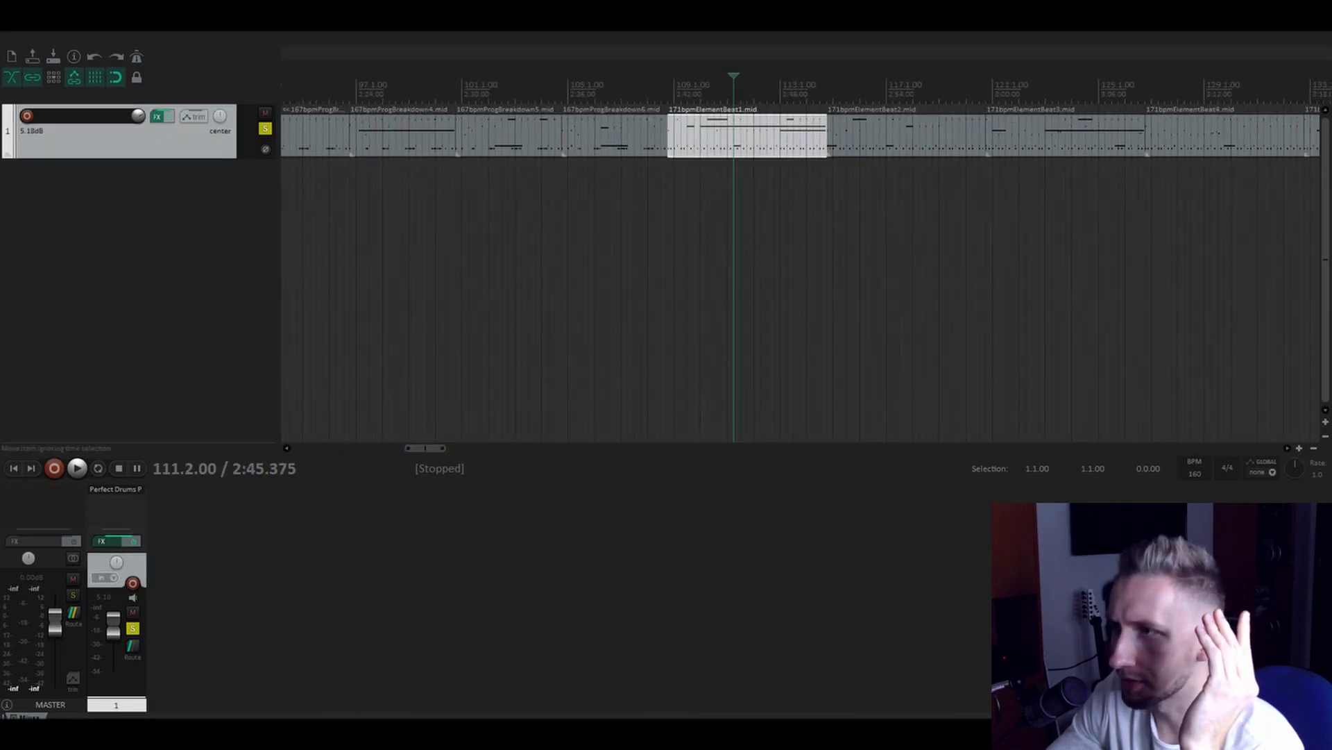
scroll(465, 205, "up", 5)
scroll(466, 205, "down", 4)
scroll(463, 205, "down", 3)
scroll(463, 205, "up", 4)
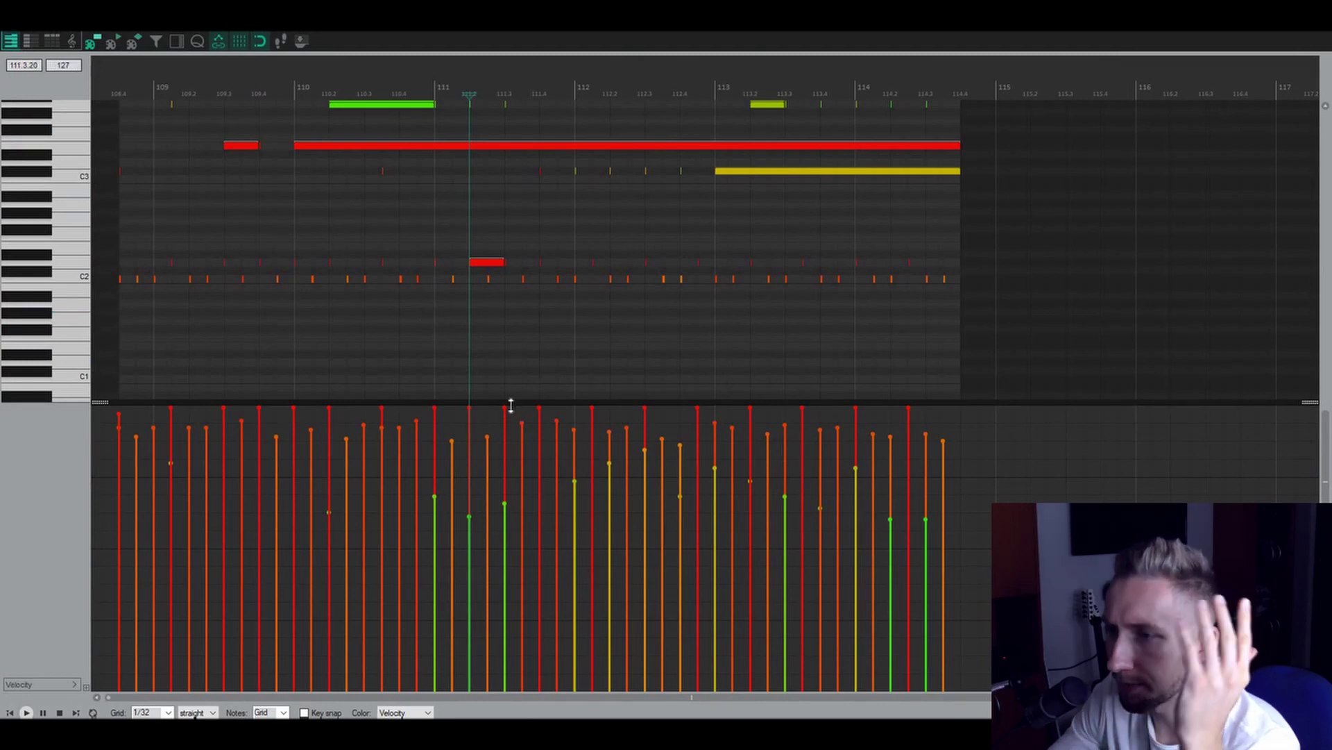
scroll(512, 416, "up", 2)
scroll(624, 433, "down", 4)
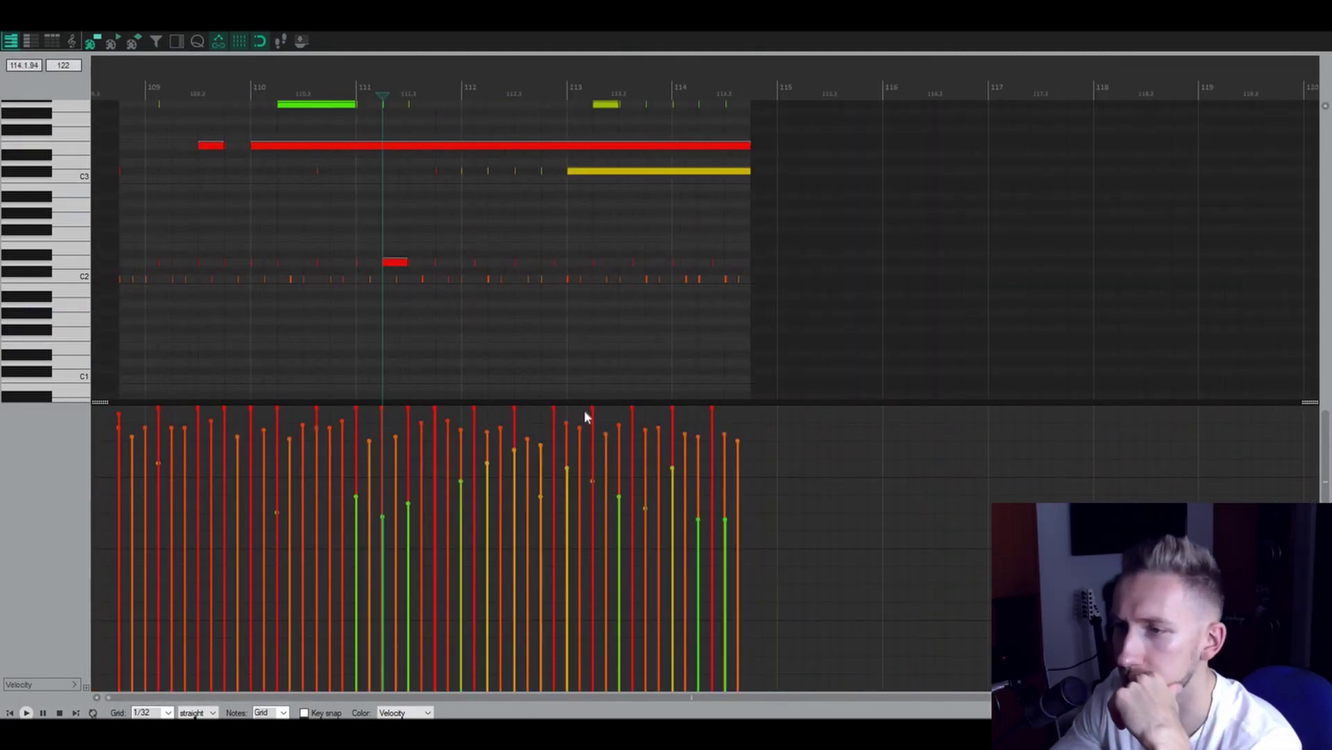
scroll(197, 432, "up", 2)
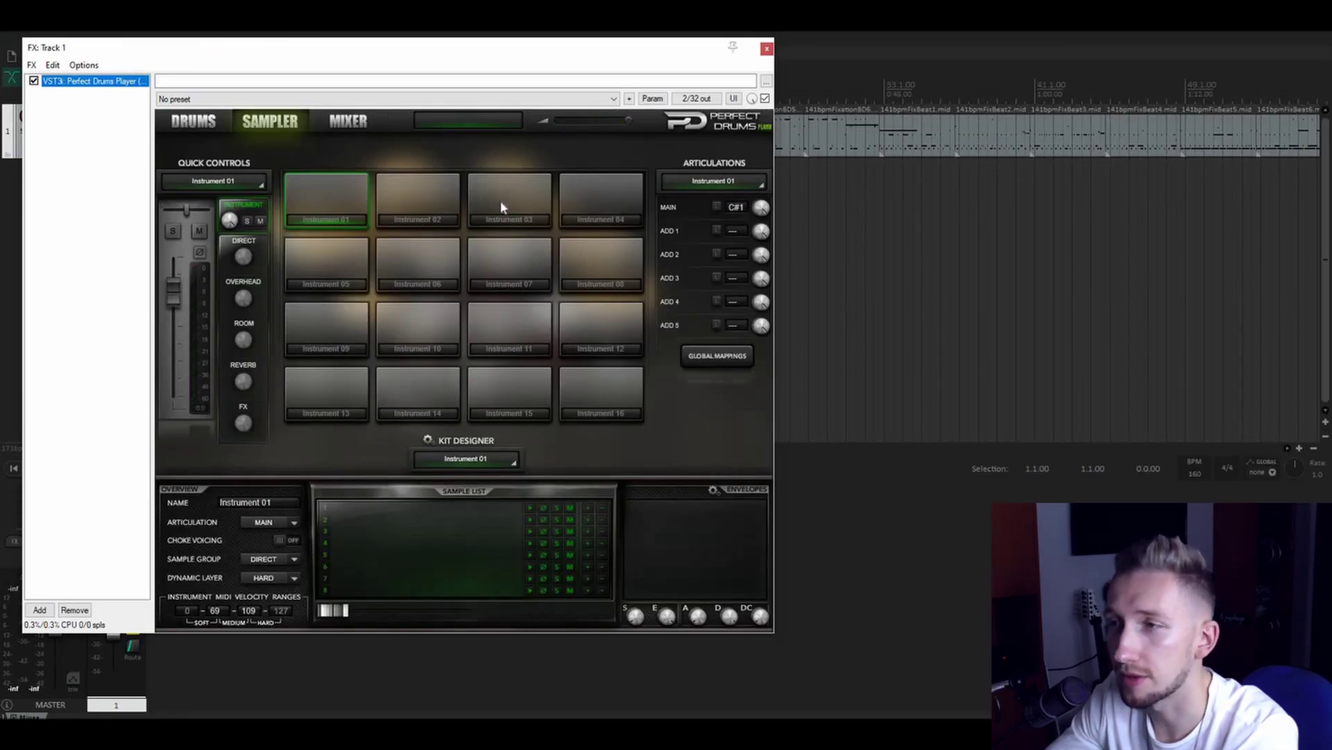
Load the sampler kit file Restrains Kit.pdpk into Perfect Drums Player on track 1
left_click(428, 440)
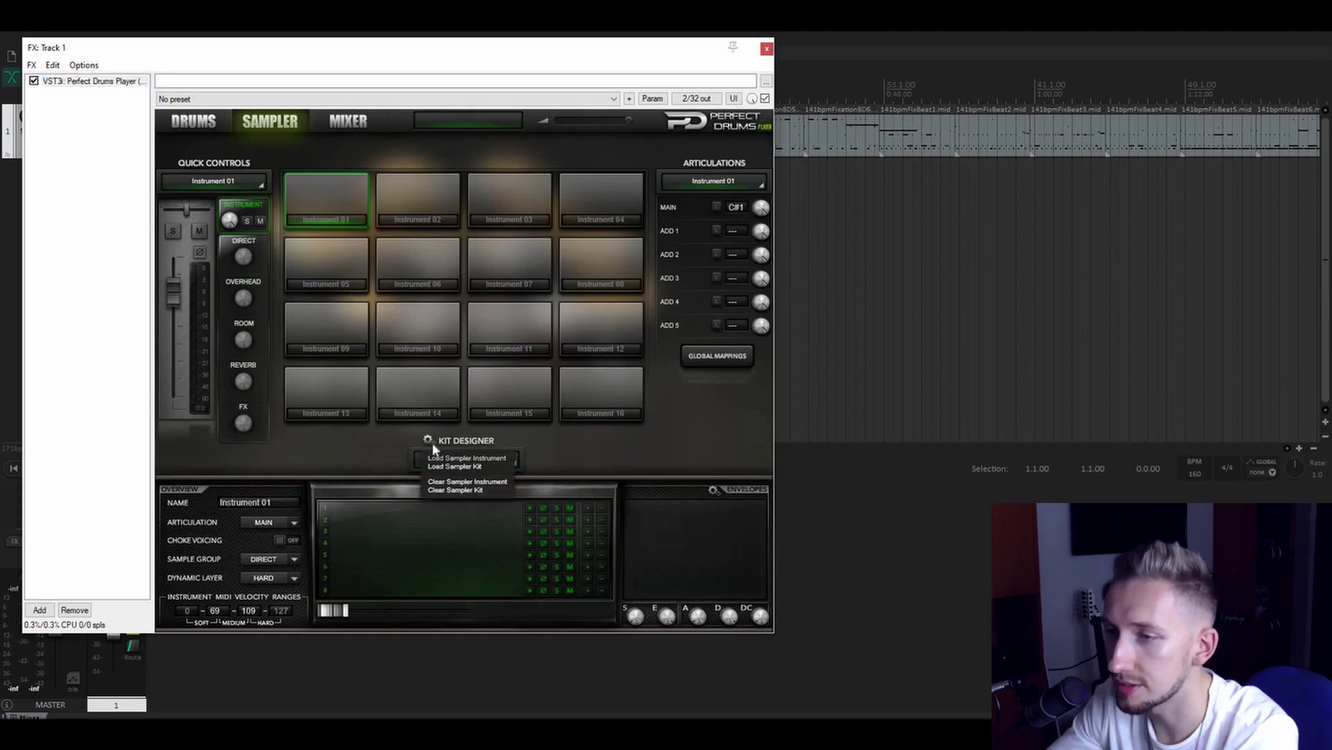
left_click(431, 444)
left_click(430, 445)
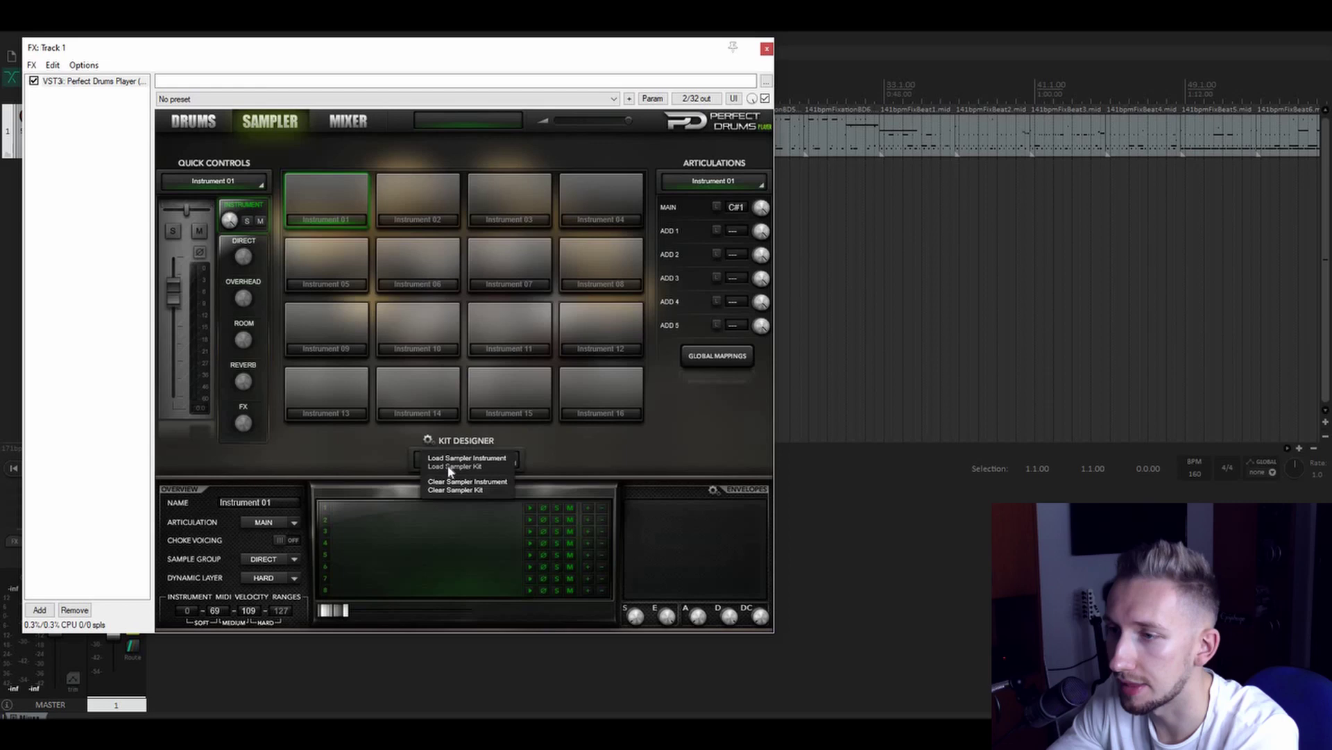
left_click(447, 467)
left_click(220, 174)
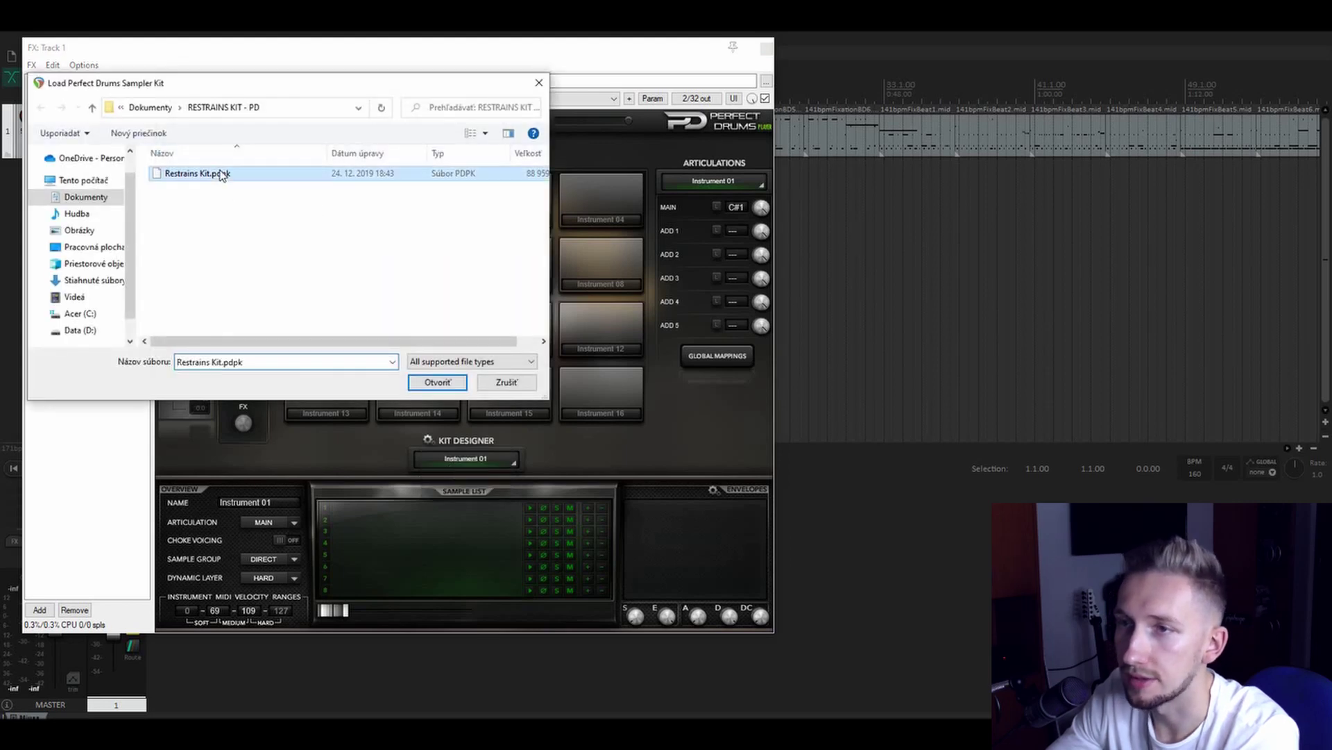
double_click(186, 182)
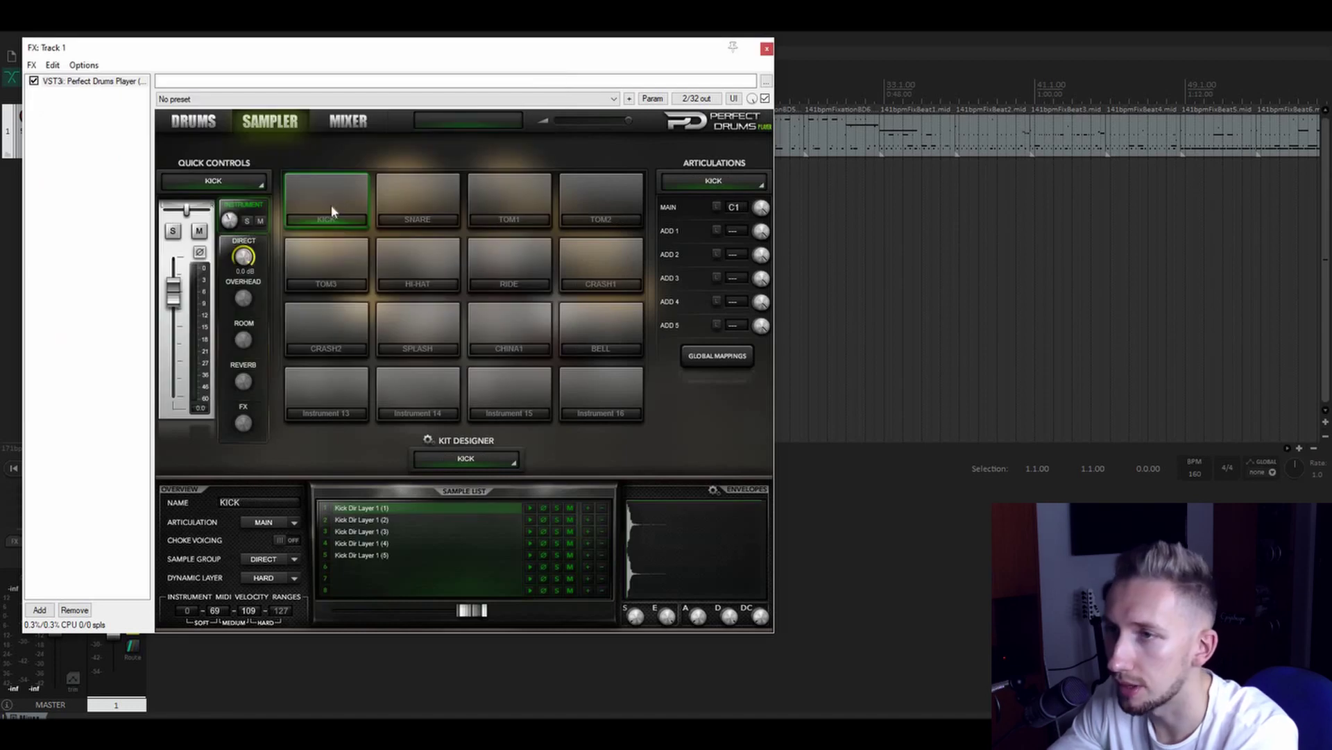
Audition the kick, snare, tom and crash pads of the loaded kit
left_click(331, 205)
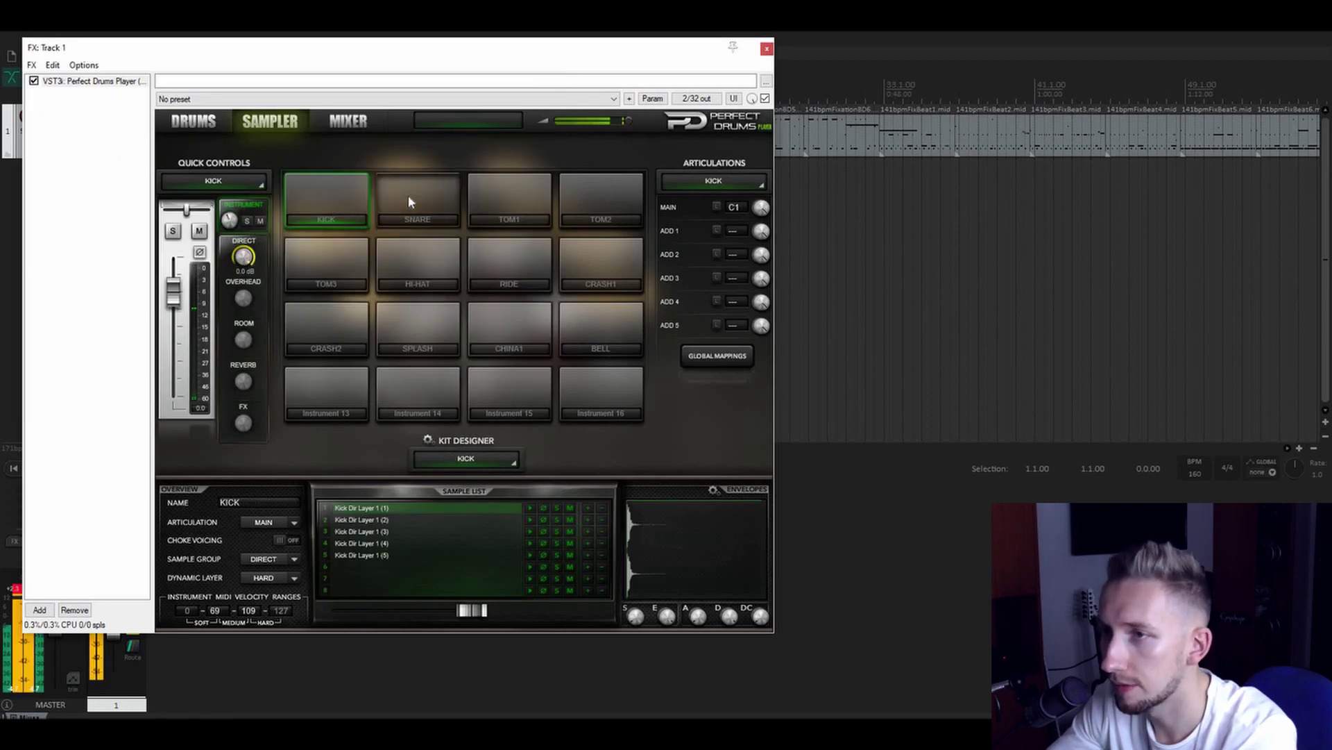
left_click(306, 189)
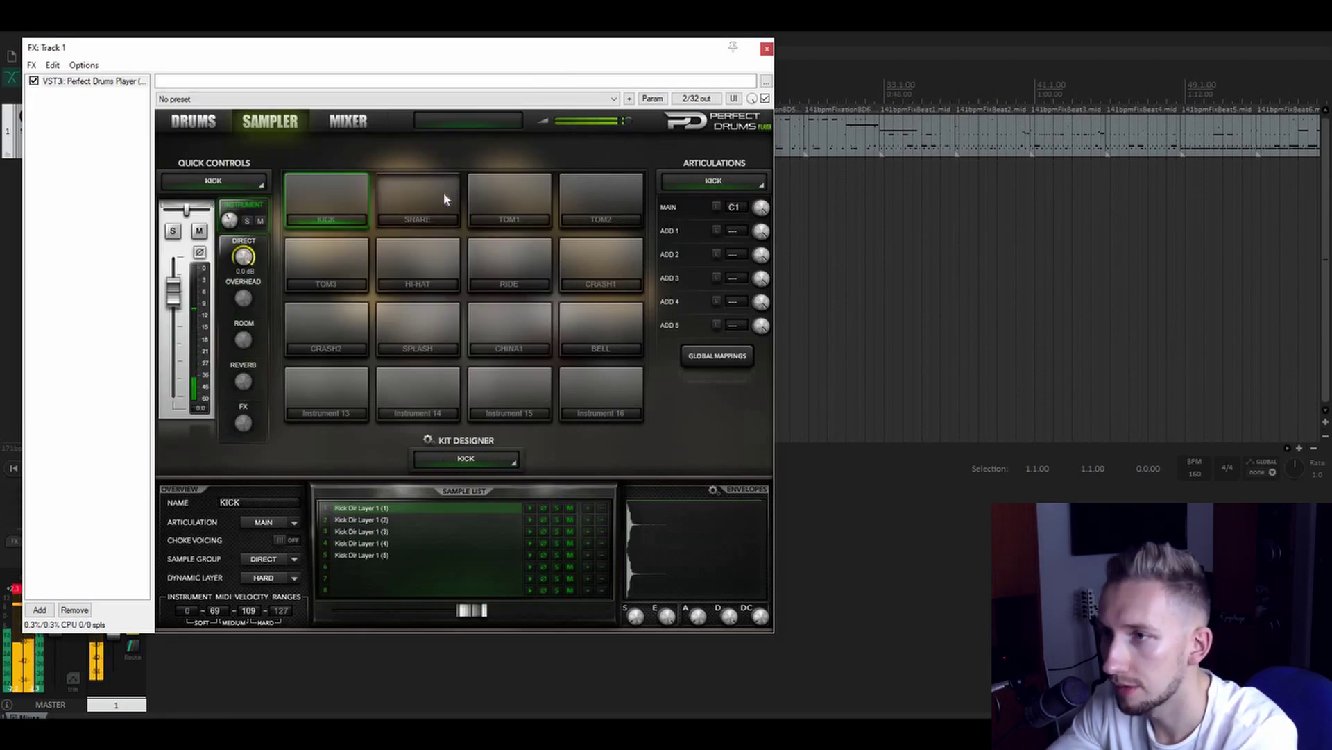
left_click(514, 199)
left_click(613, 195)
left_click(600, 250)
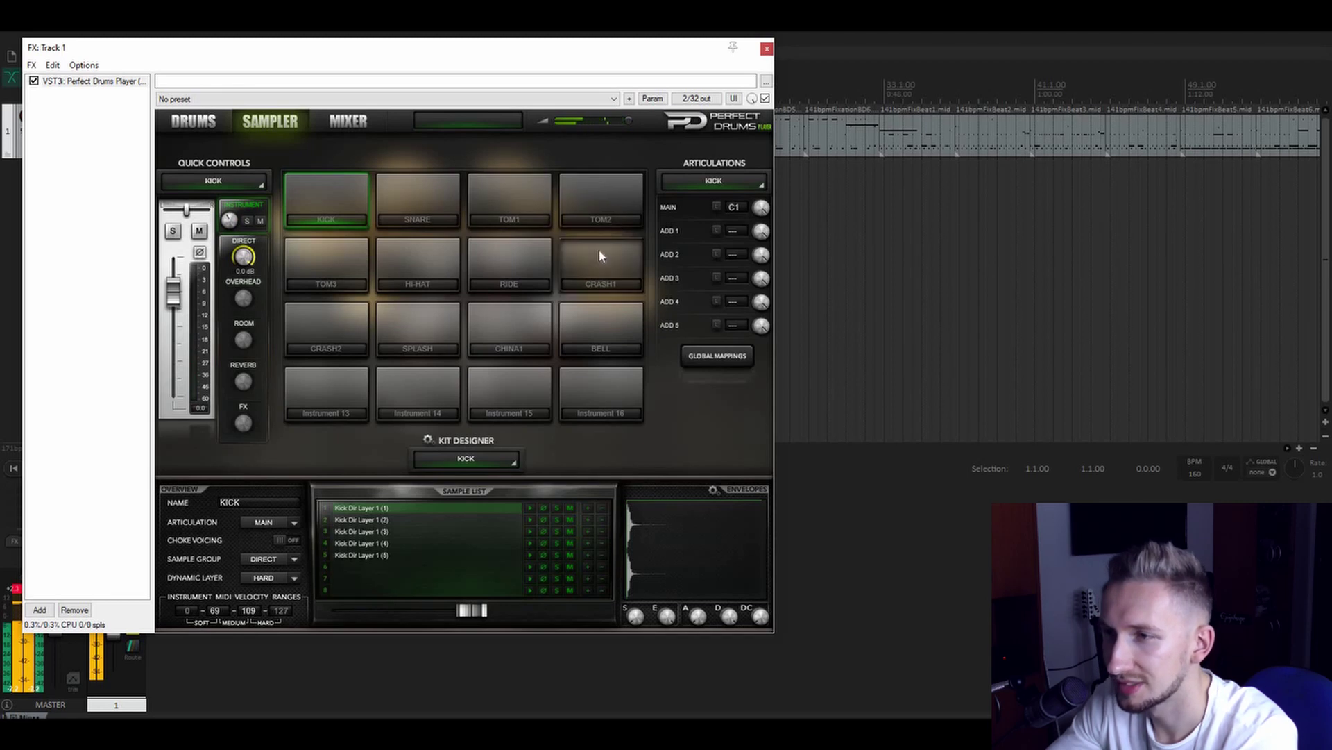
left_click(322, 257)
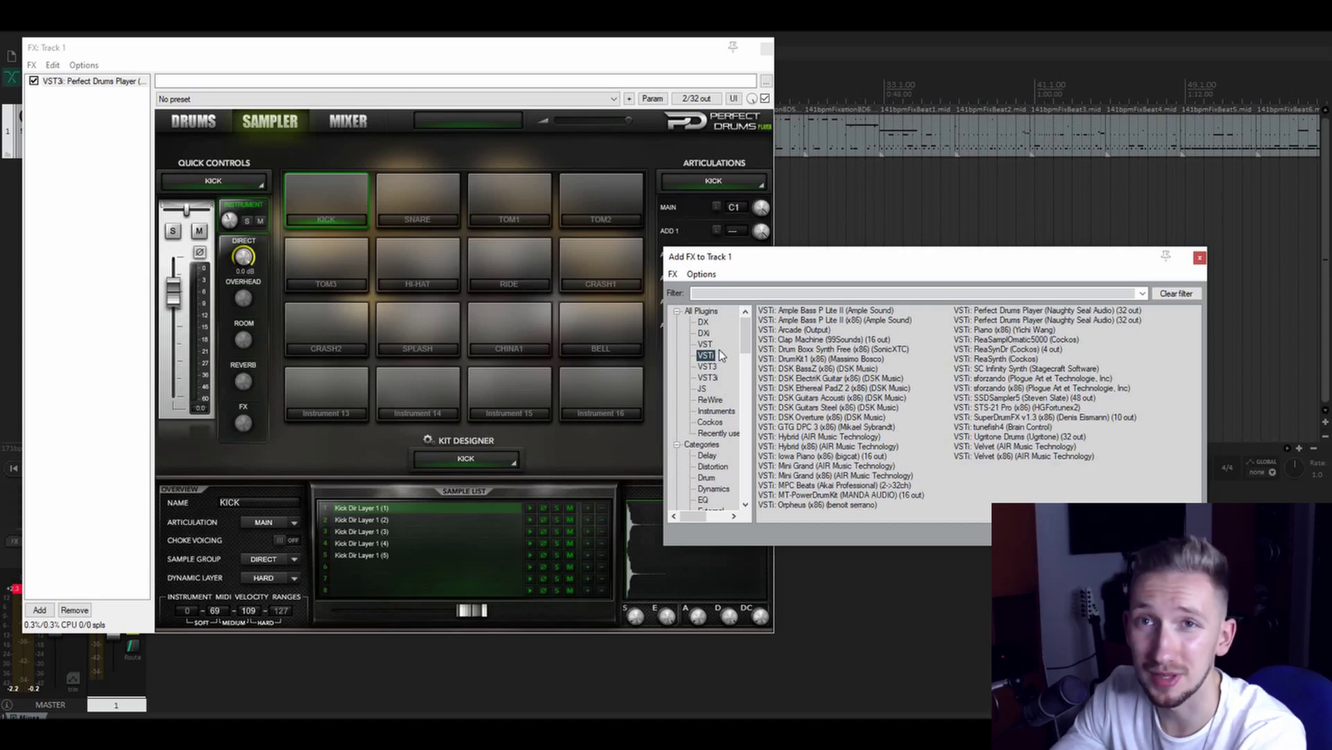
Filter the effects list for "reverb" and add the TAL-Reverb-2 plugin to track 1
type("reverb")
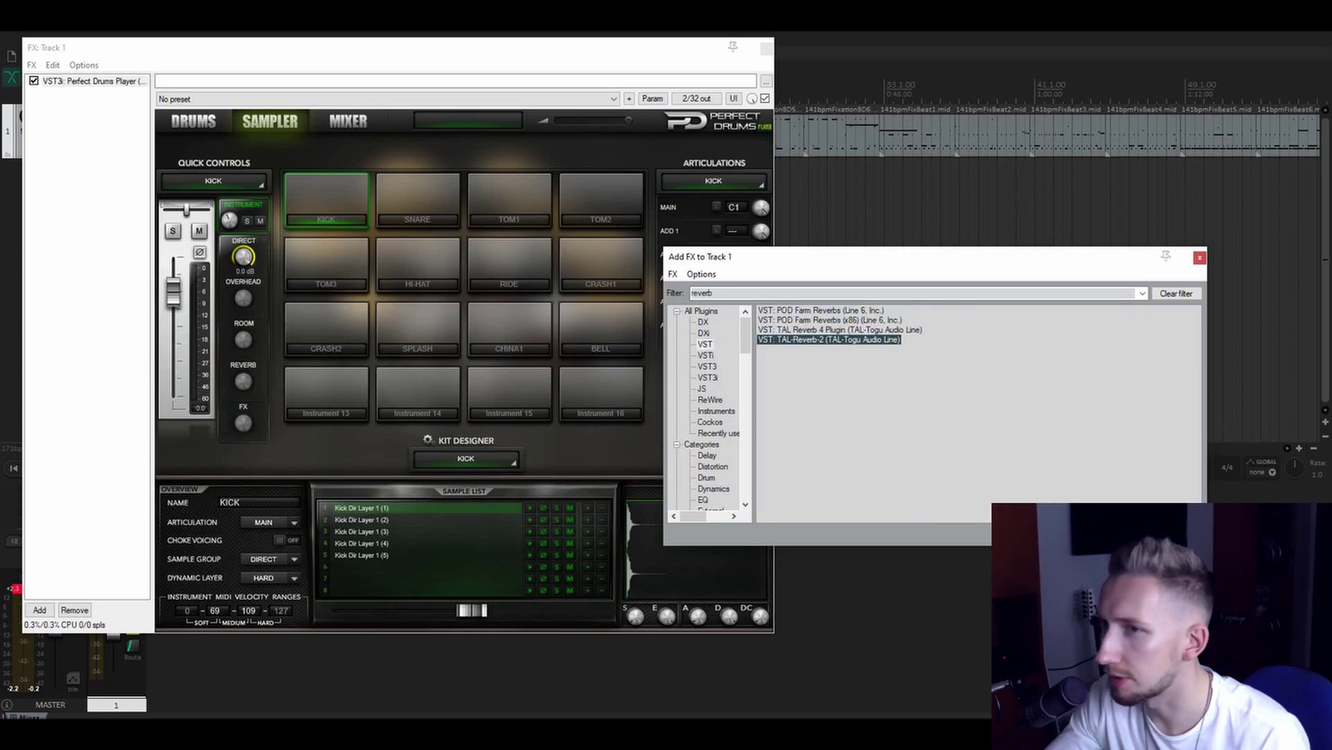
key("Return")
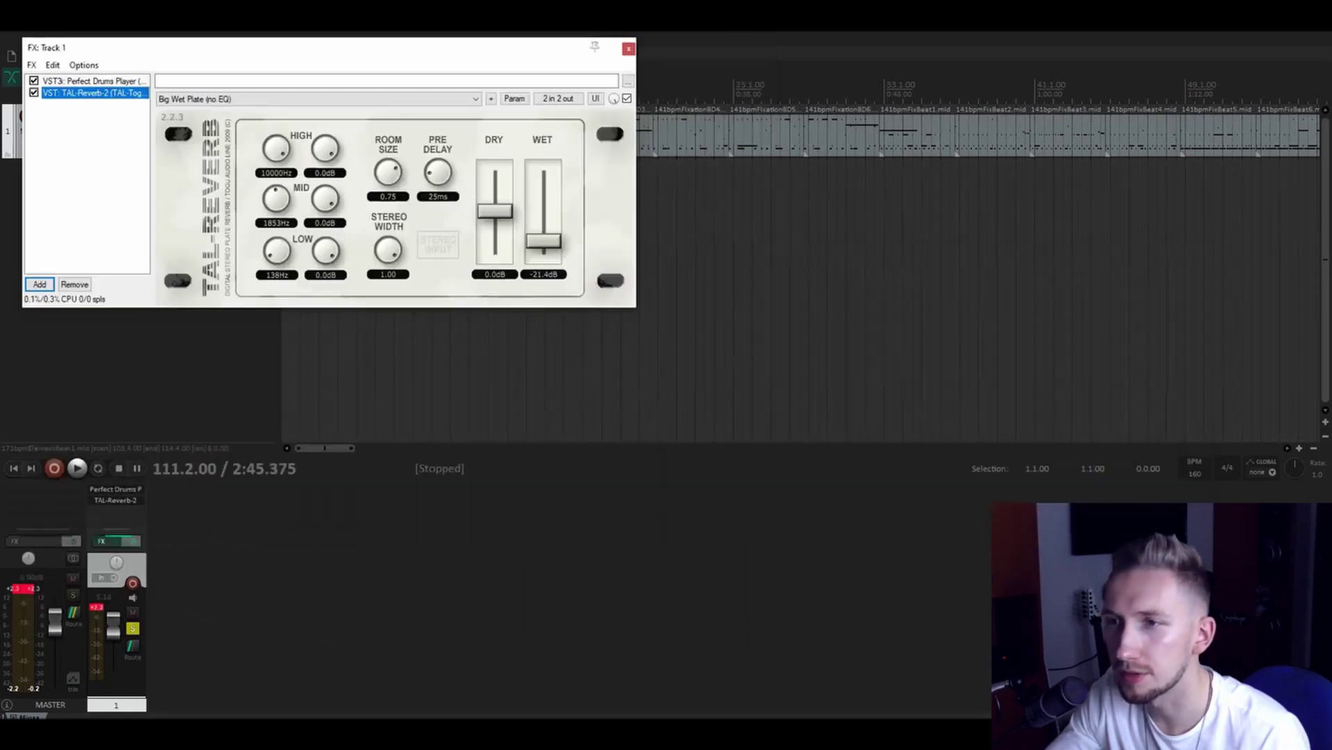
Load the Small Drum Plate preset in TAL-Reverb-2 on track 1 and close the effects window
left_click(203, 99)
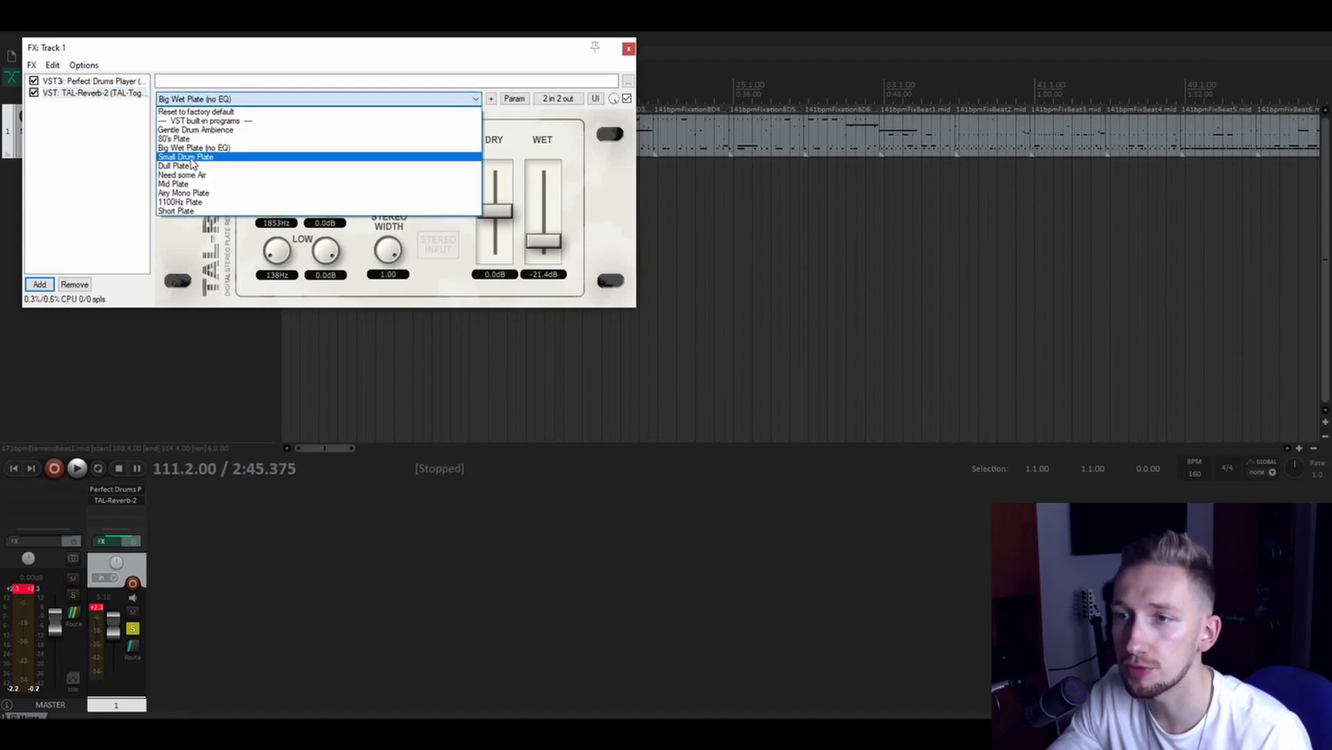
left_click(194, 158)
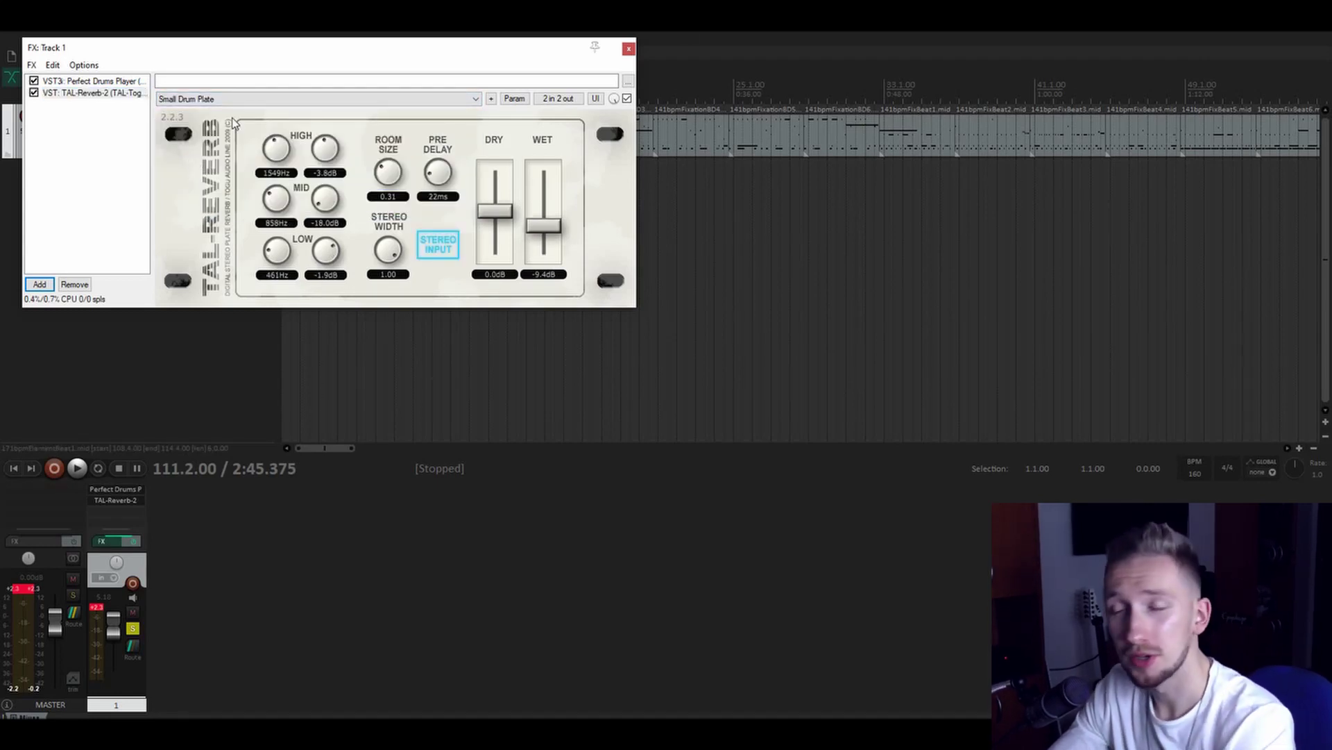
left_click(628, 48)
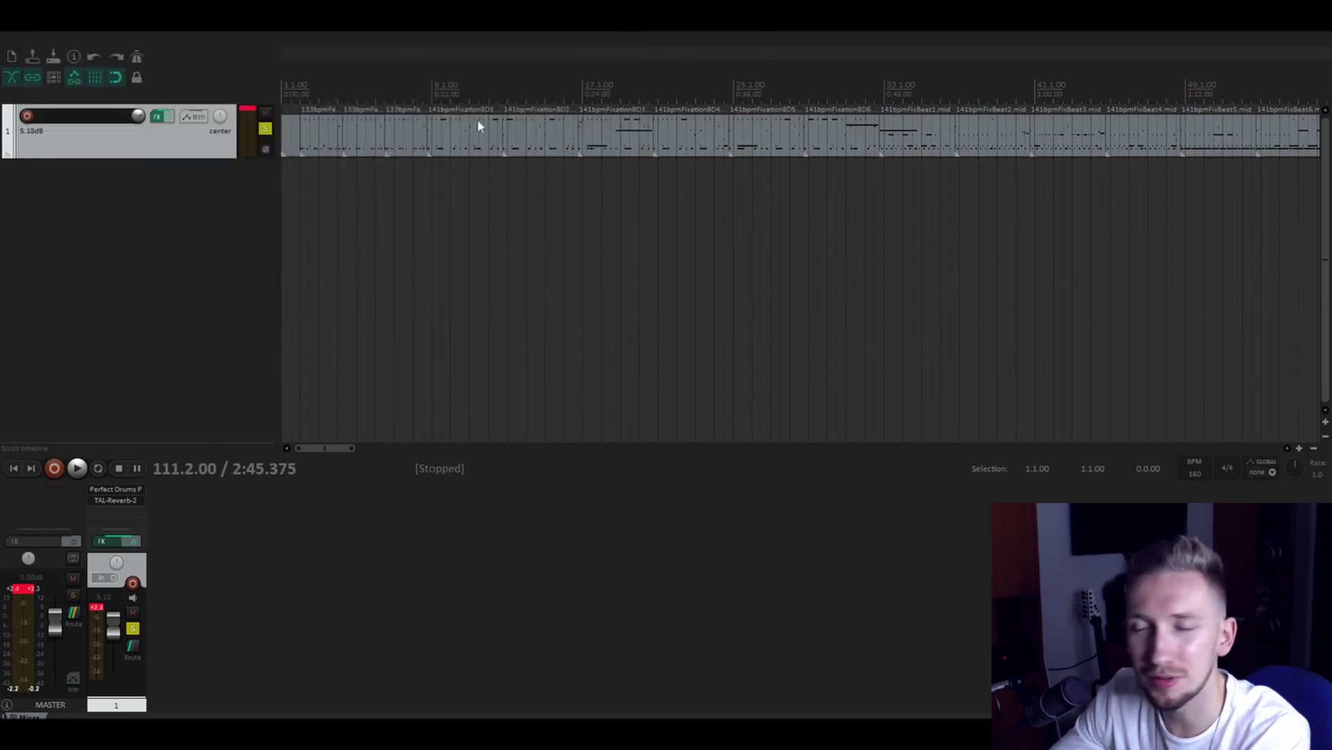
Look over the pre-made MIDI clips on track 1 around and beyond 171bpmElementBeat1.mid
scroll(800, 274, "down", 2)
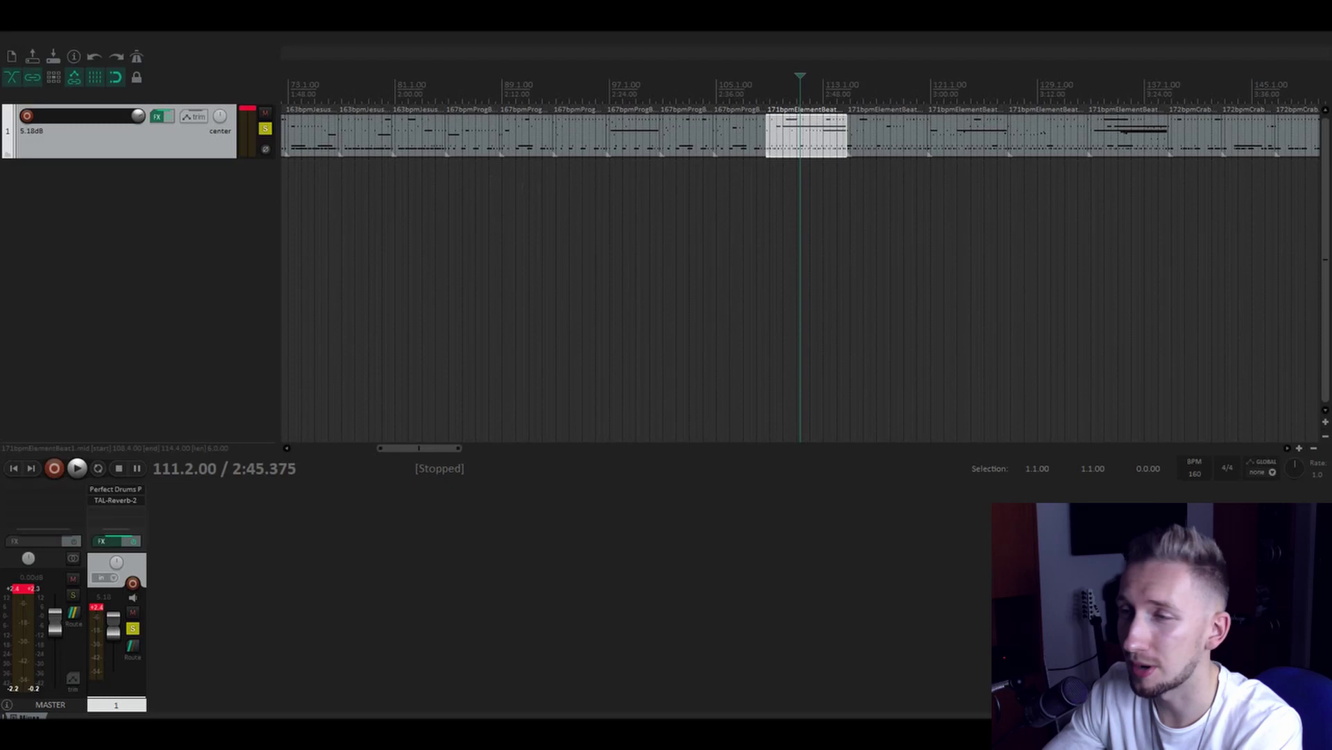
scroll(802, 132, "up", 2)
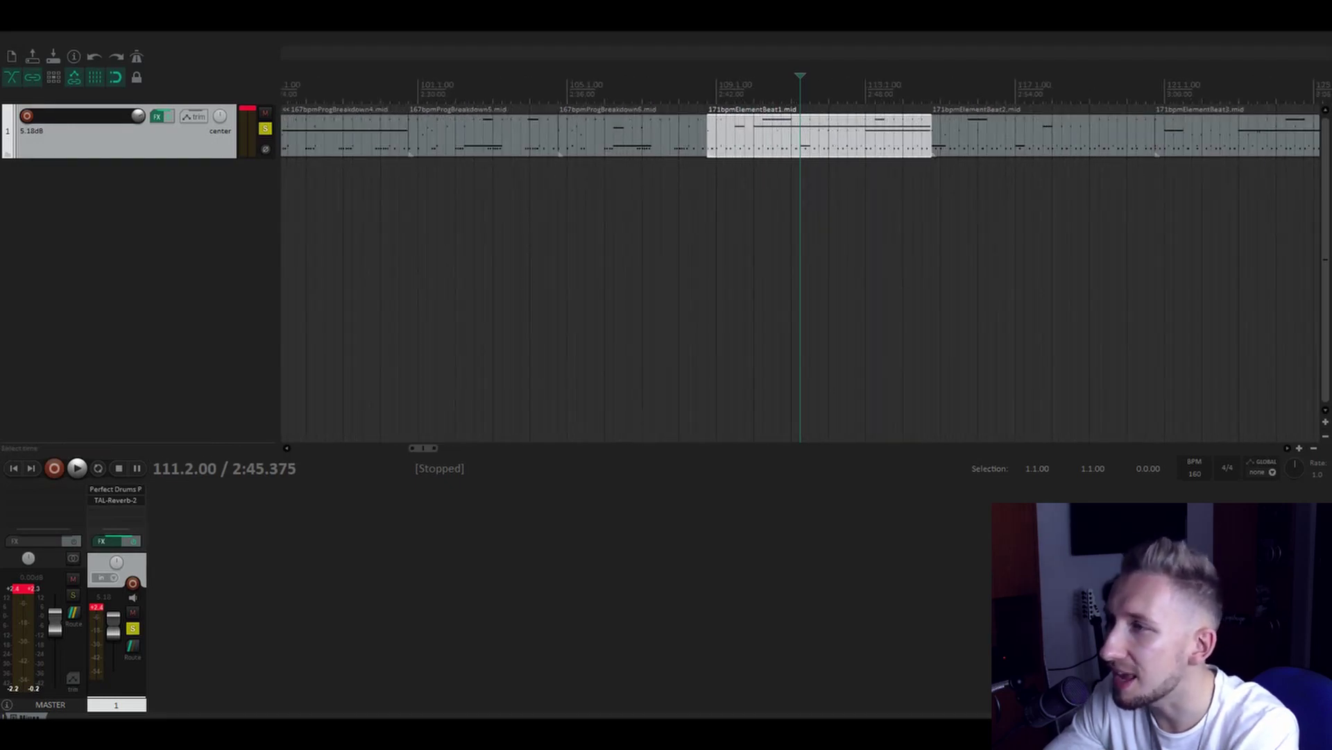
scroll(923, 138, "down", 3)
scroll(923, 137, "up", 3)
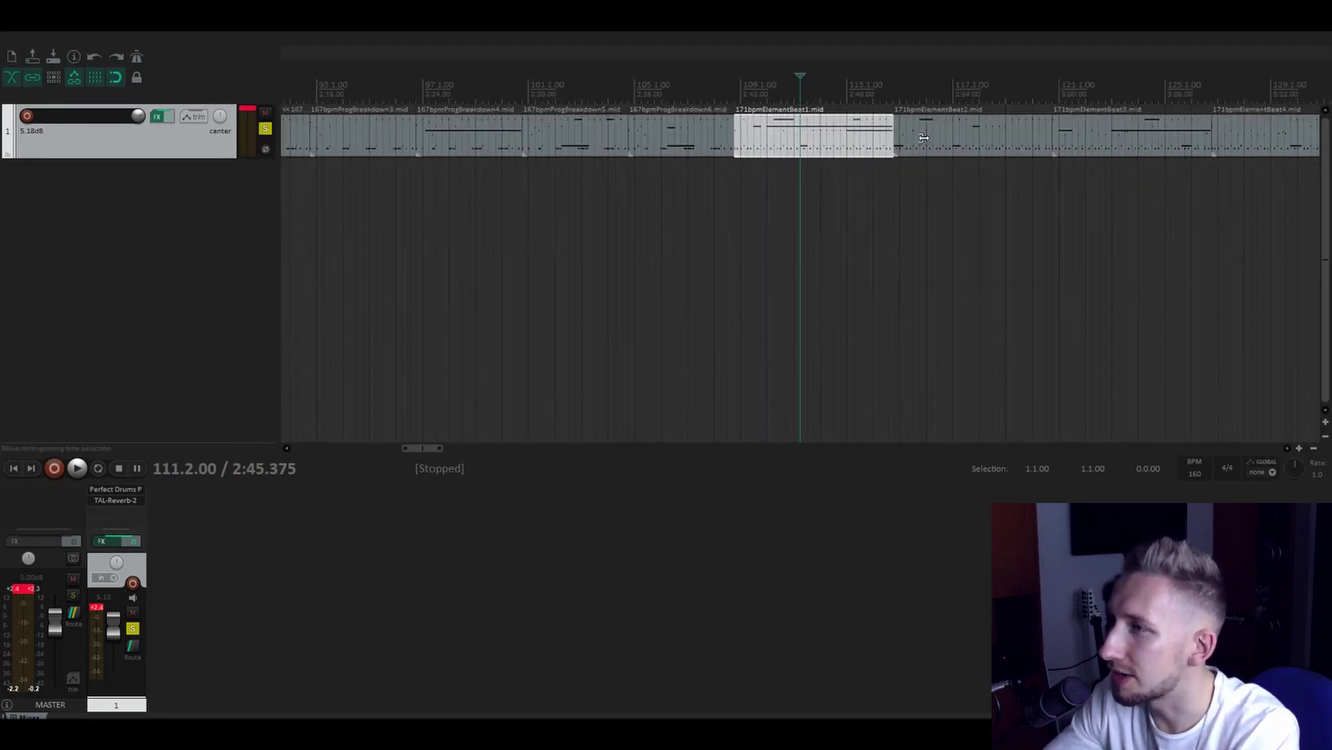
scroll(924, 138, "down", 2)
scroll(923, 138, "down", 3)
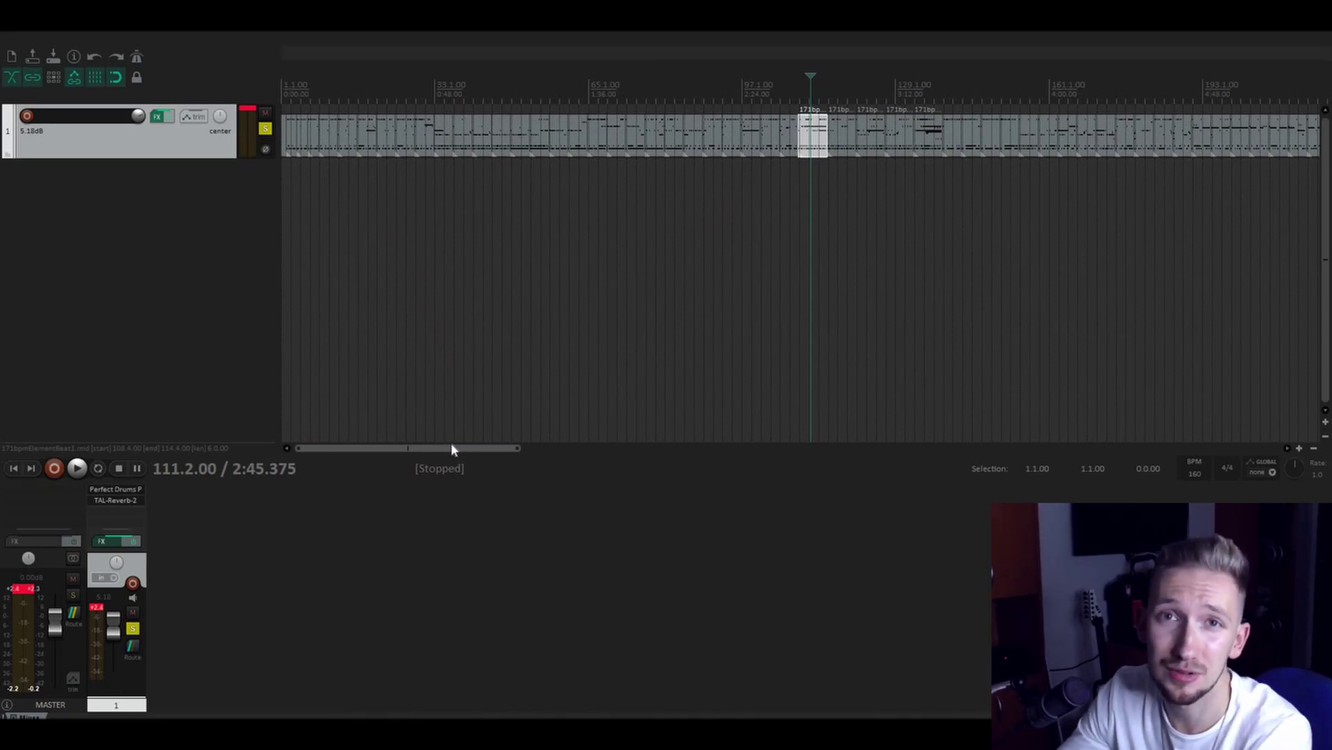
scroll(679, 233, "up", 4)
key("equal")
key("equal")
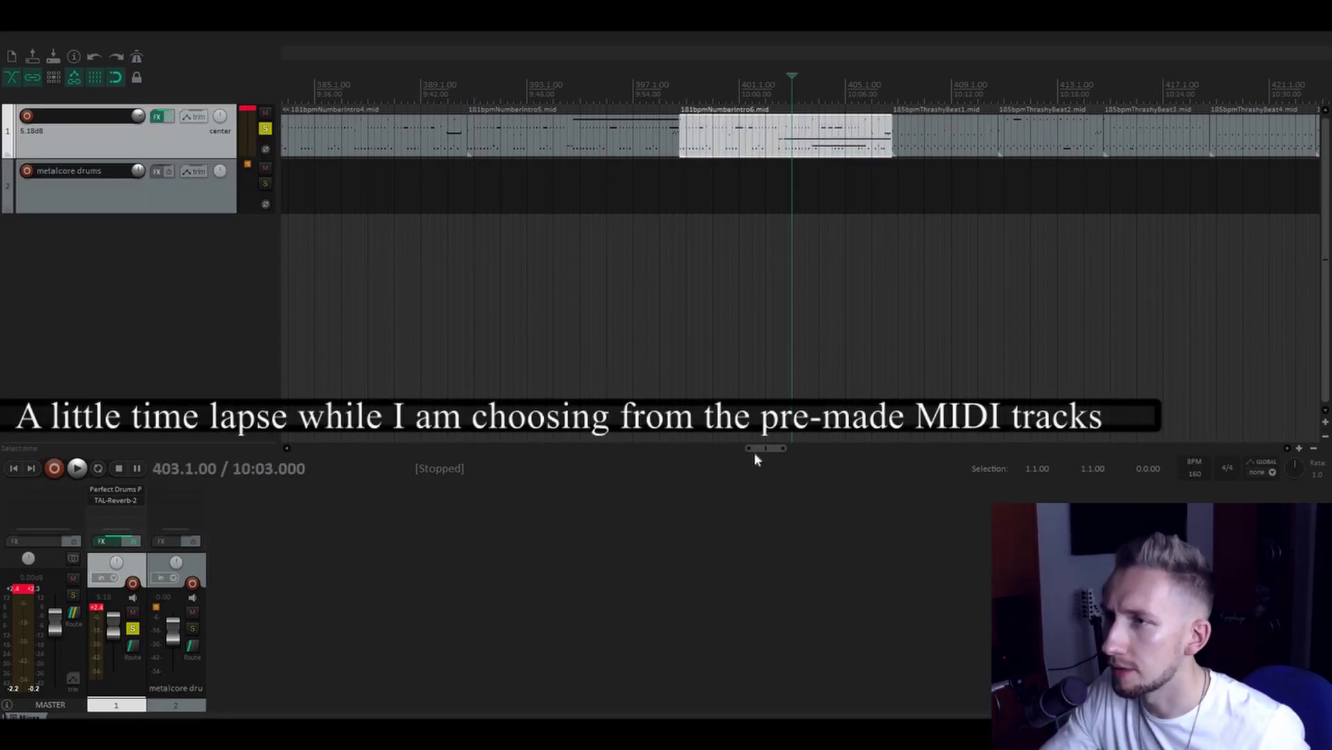
Paste a copy of the 181bpmNumberIntro6.mid clip onto the metalcore drums track at 385.2.00
left_click(321, 192)
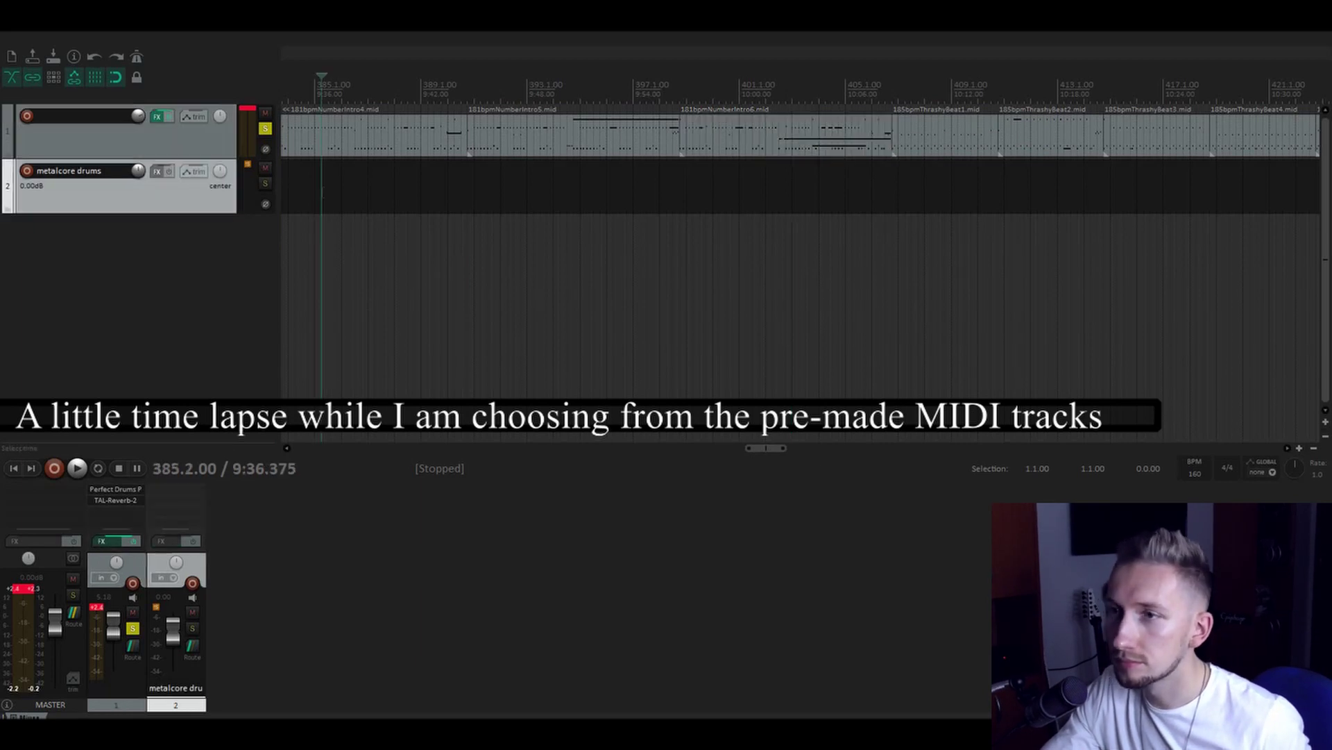
key("ctrl+v")
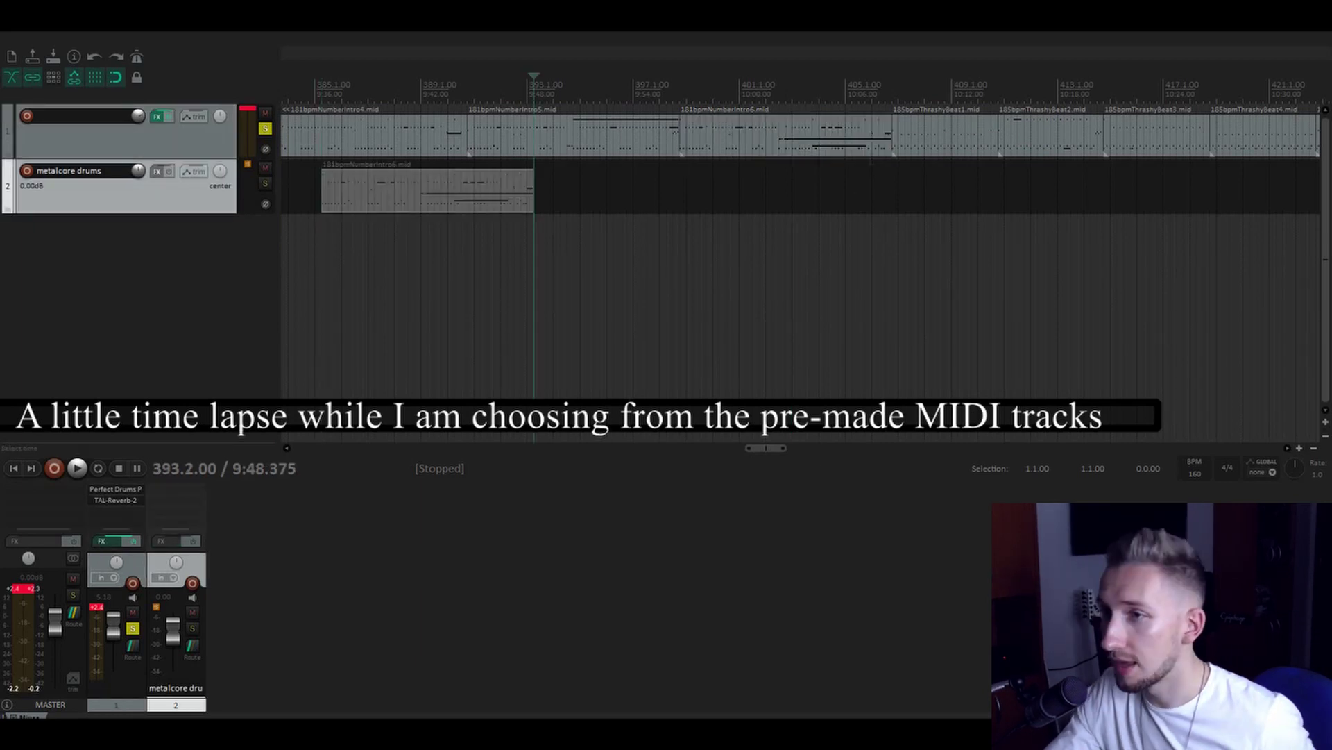
Copy the 186bpmUpBeat2.mid clip from track 1 and paste it onto the metalcore drums track
scroll(864, 180, "down", 1)
scroll(1153, 146, "up", 2)
scroll(1153, 147, "down", 1)
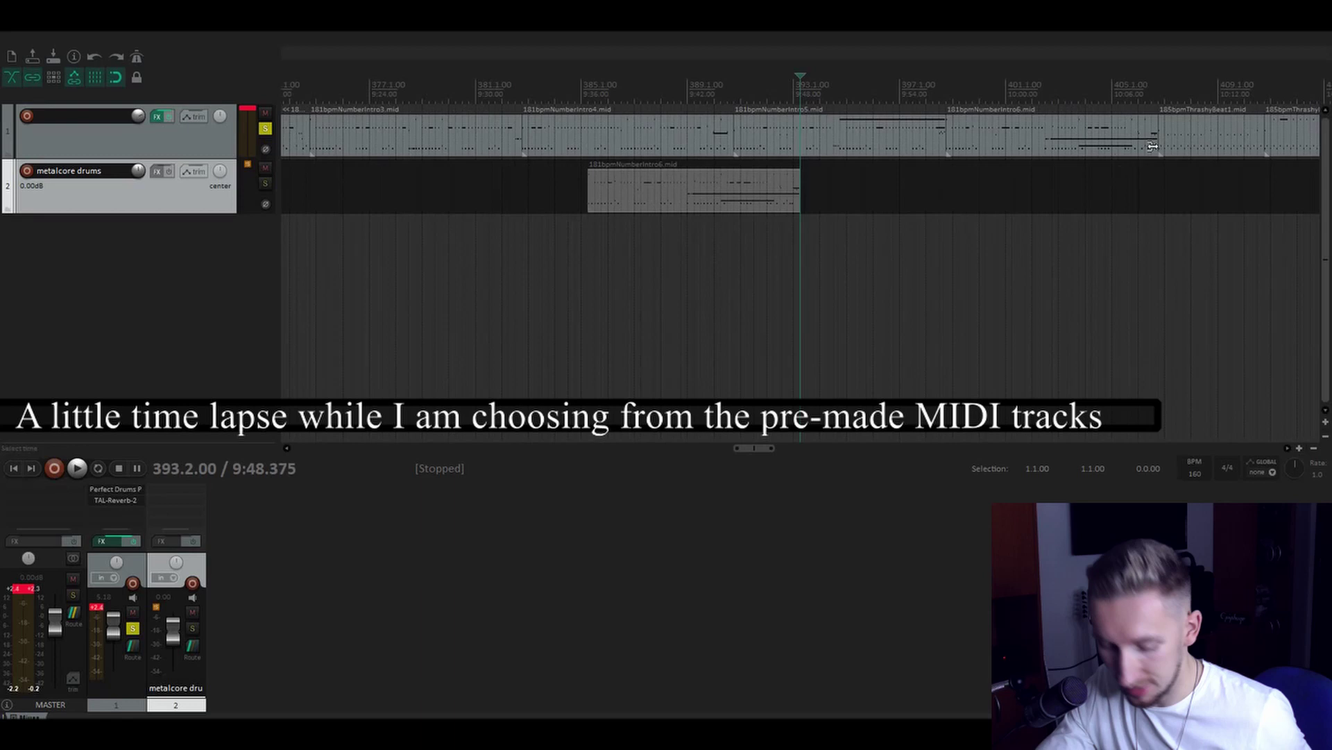
scroll(1168, 166, "down", 2)
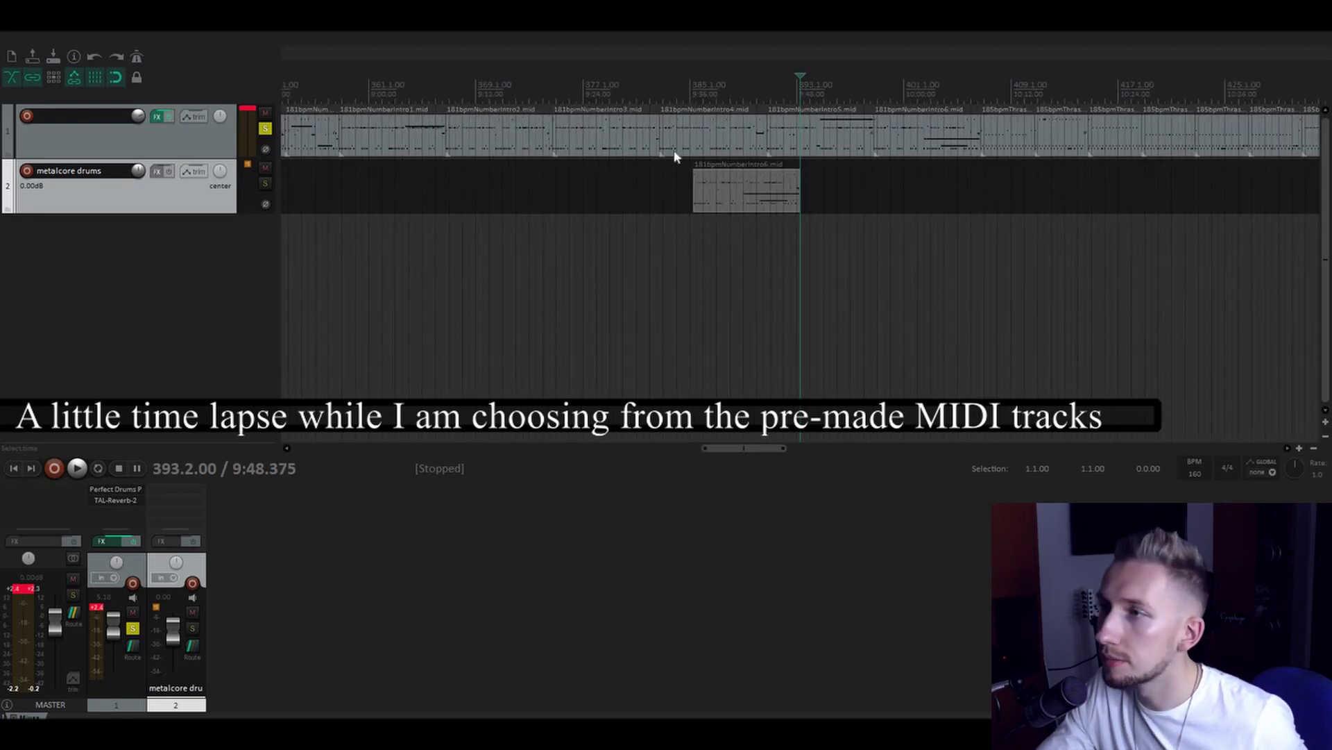
scroll(597, 172, "down", 2)
left_click(1129, 171)
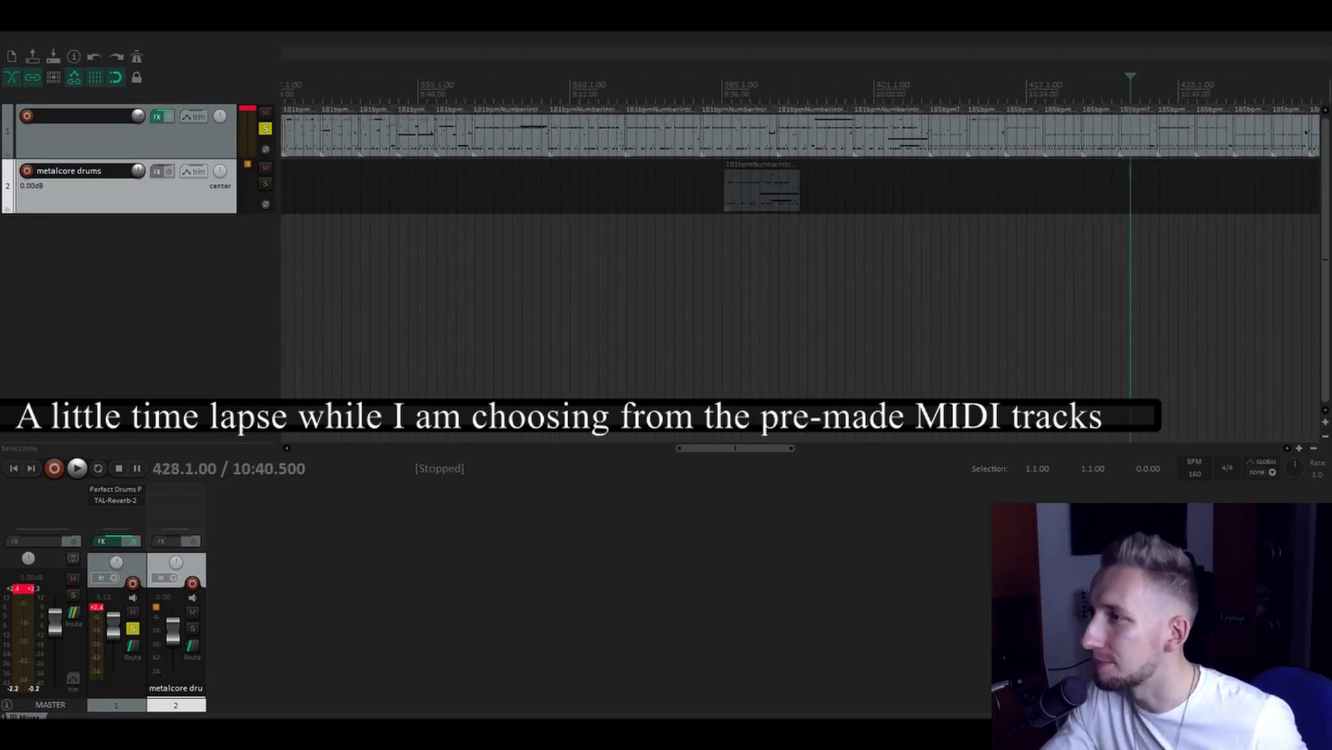
scroll(1130, 171, "up", 4)
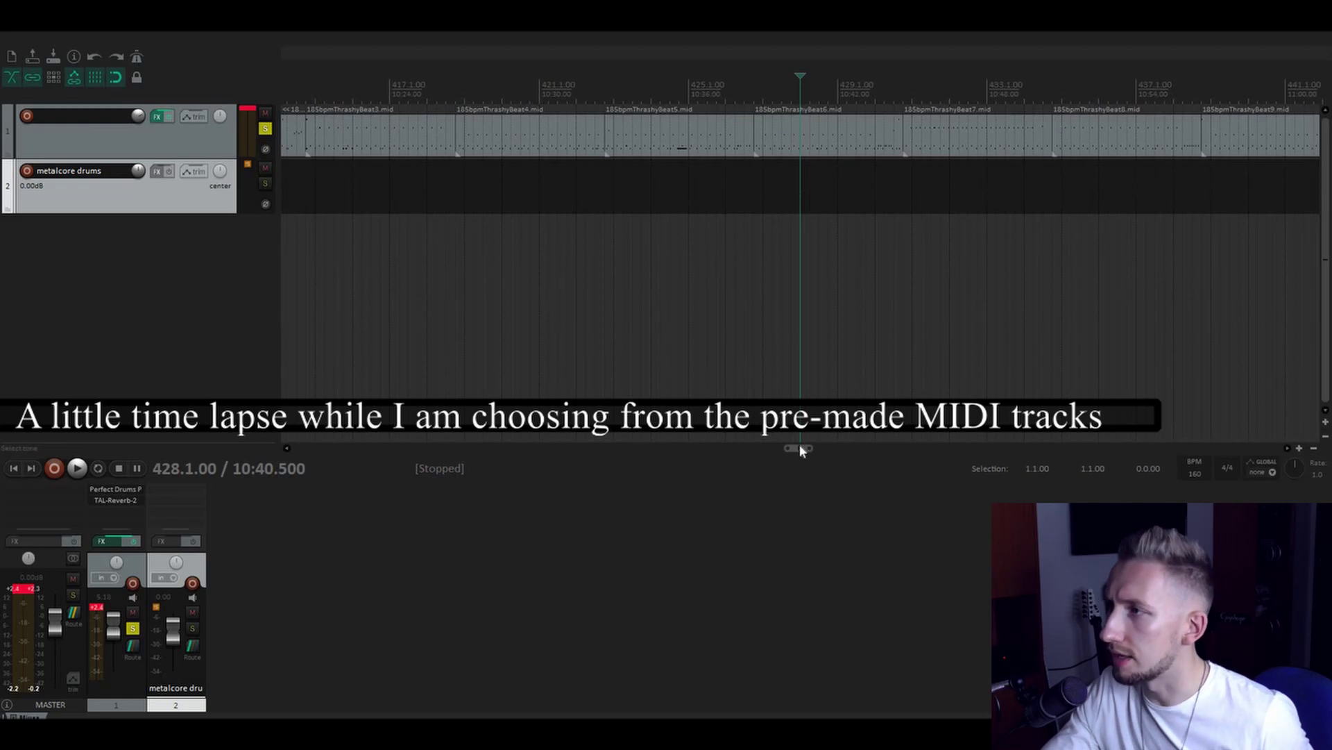
left_click_drag(800, 448, 838, 451)
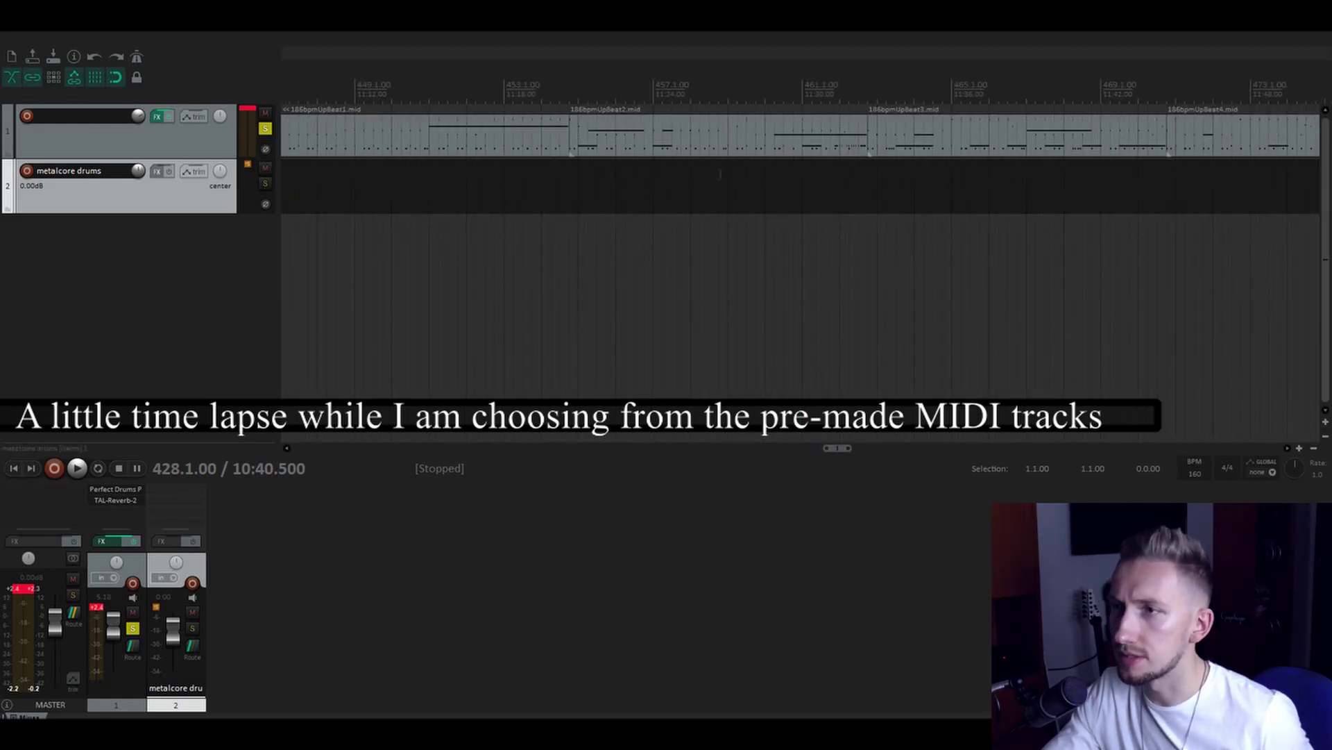
left_click(651, 146)
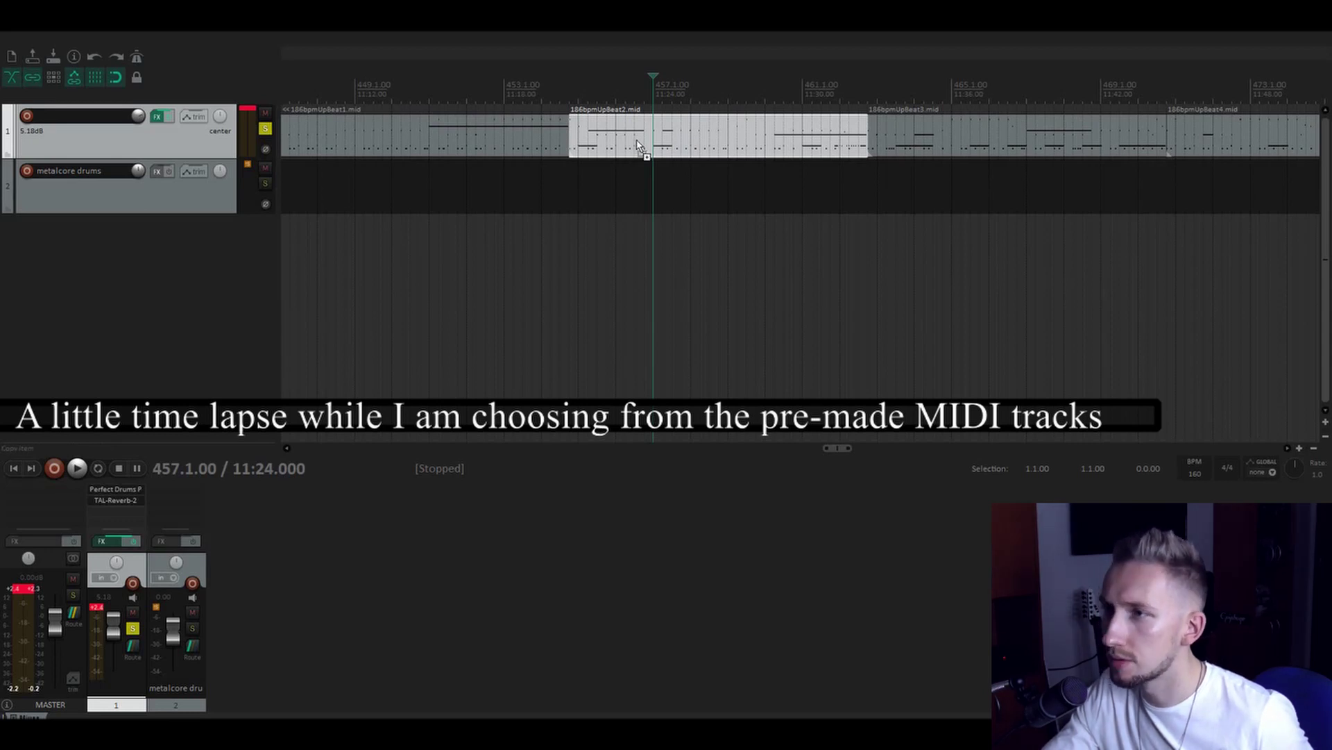
left_click(569, 201)
key("ctrl+v")
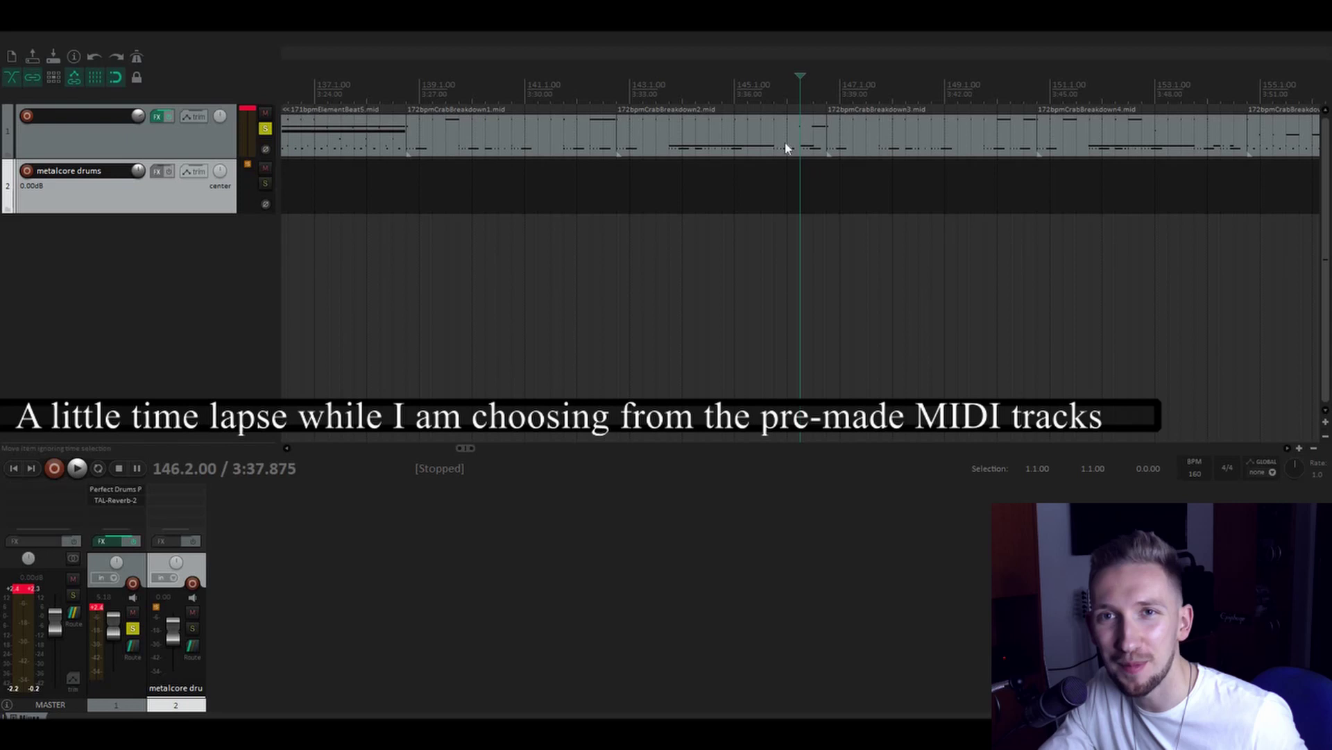
Look through track 1's breakdown, groove and galloping beat clips for the next section of the drum arrangement
scroll(857, 177, "down", 2)
left_click(992, 195)
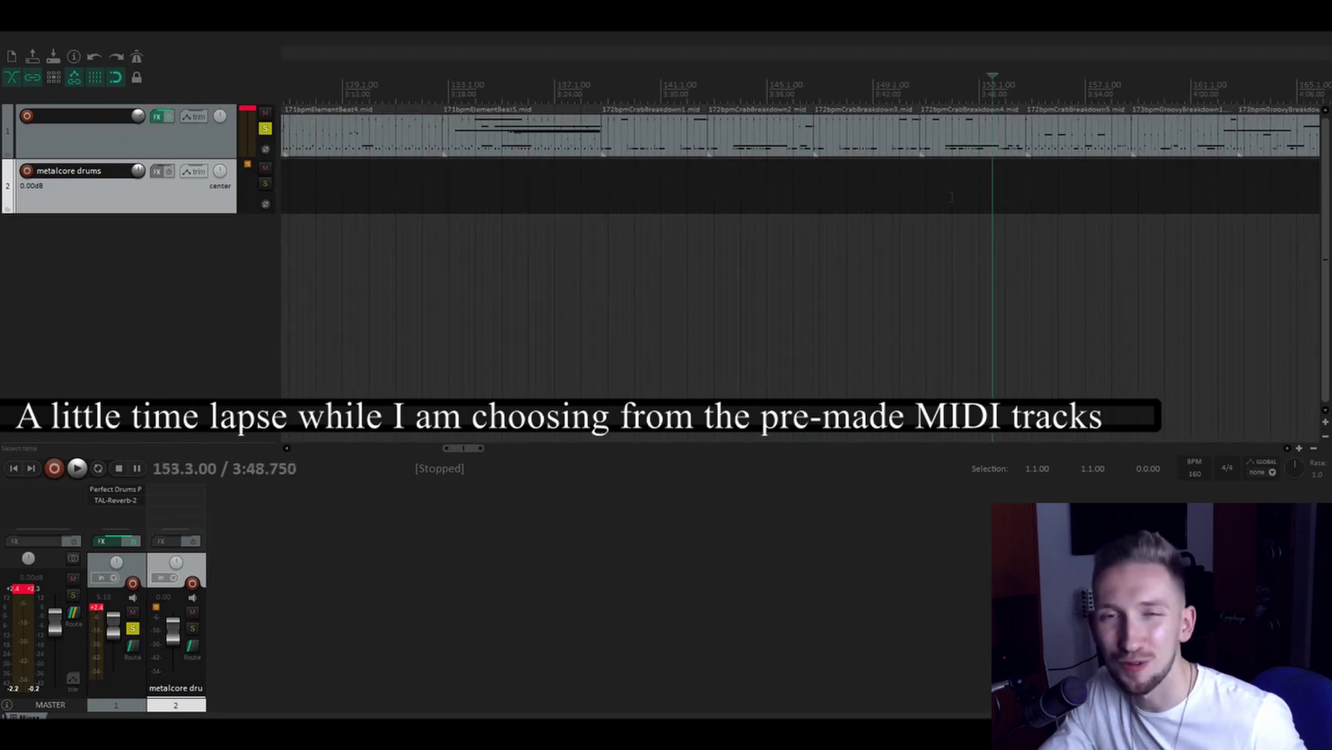
scroll(926, 185, "down", 2)
left_click(1034, 147)
scroll(1039, 166, "up", 6)
scroll(1042, 190, "down", 5)
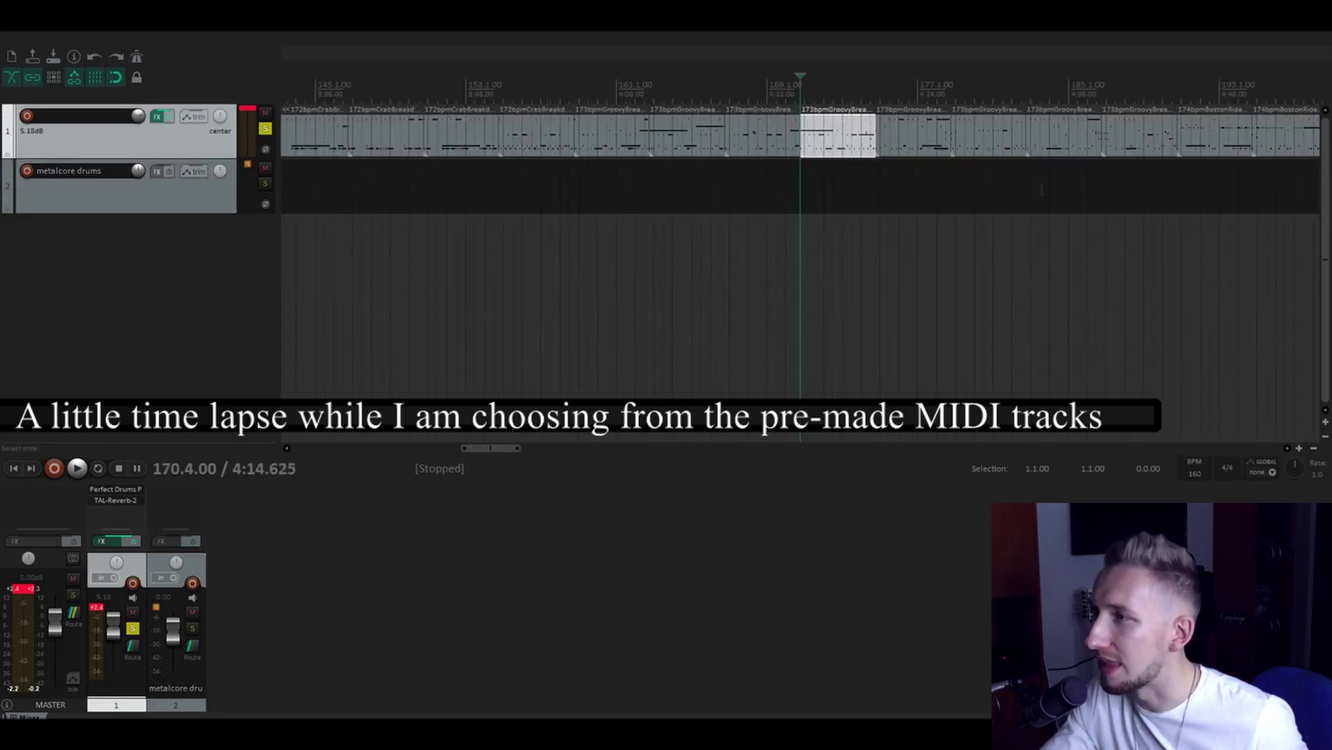
left_click(1040, 189)
scroll(1042, 189, "down", 3)
left_click(1073, 181)
scroll(1078, 181, "up", 6)
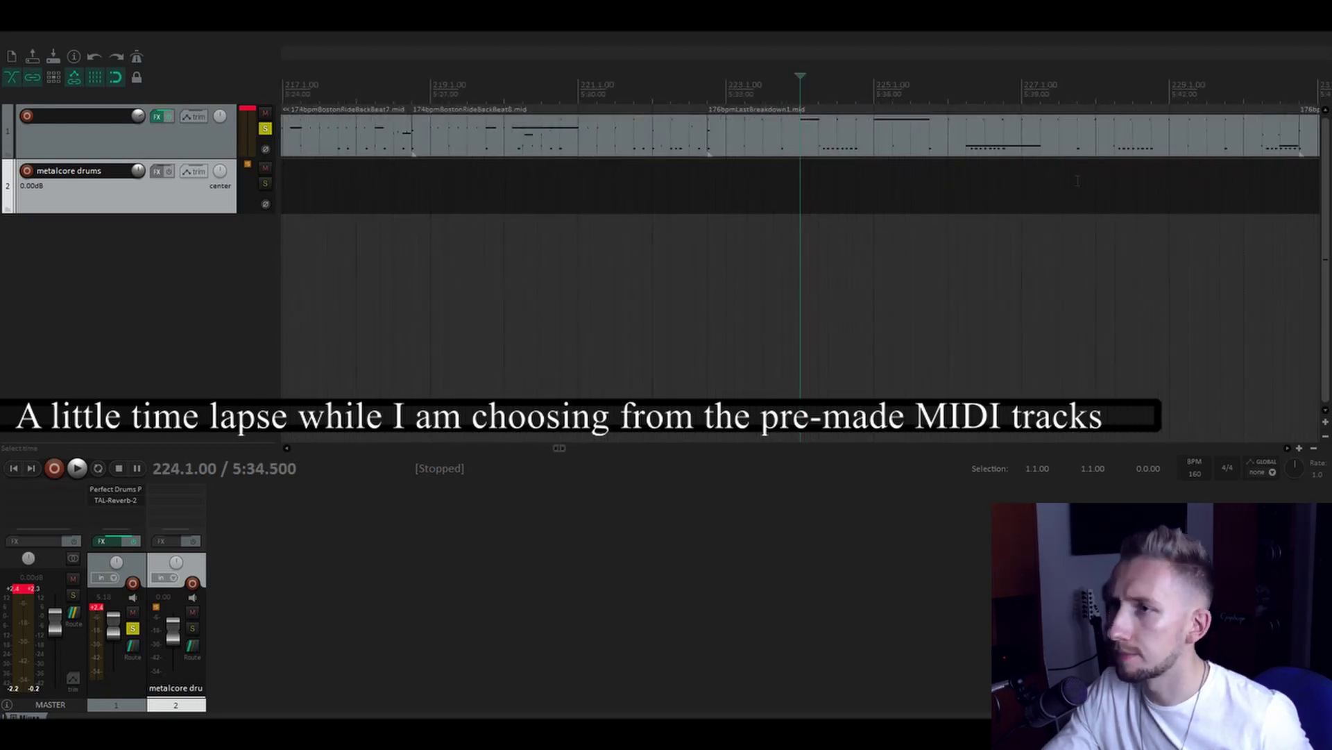
scroll(1065, 182, "down", 8)
left_click(1105, 186)
scroll(1105, 185, "up", 5)
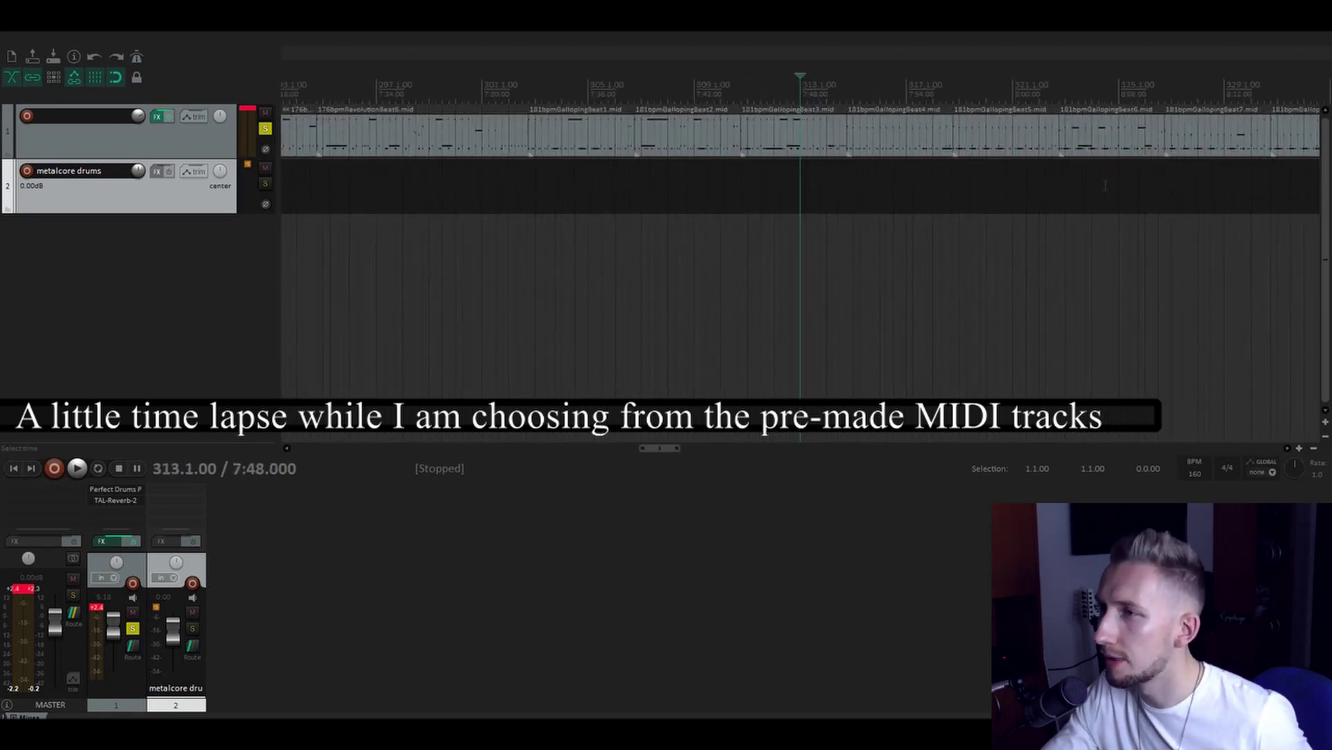
scroll(971, 146, "down", 3)
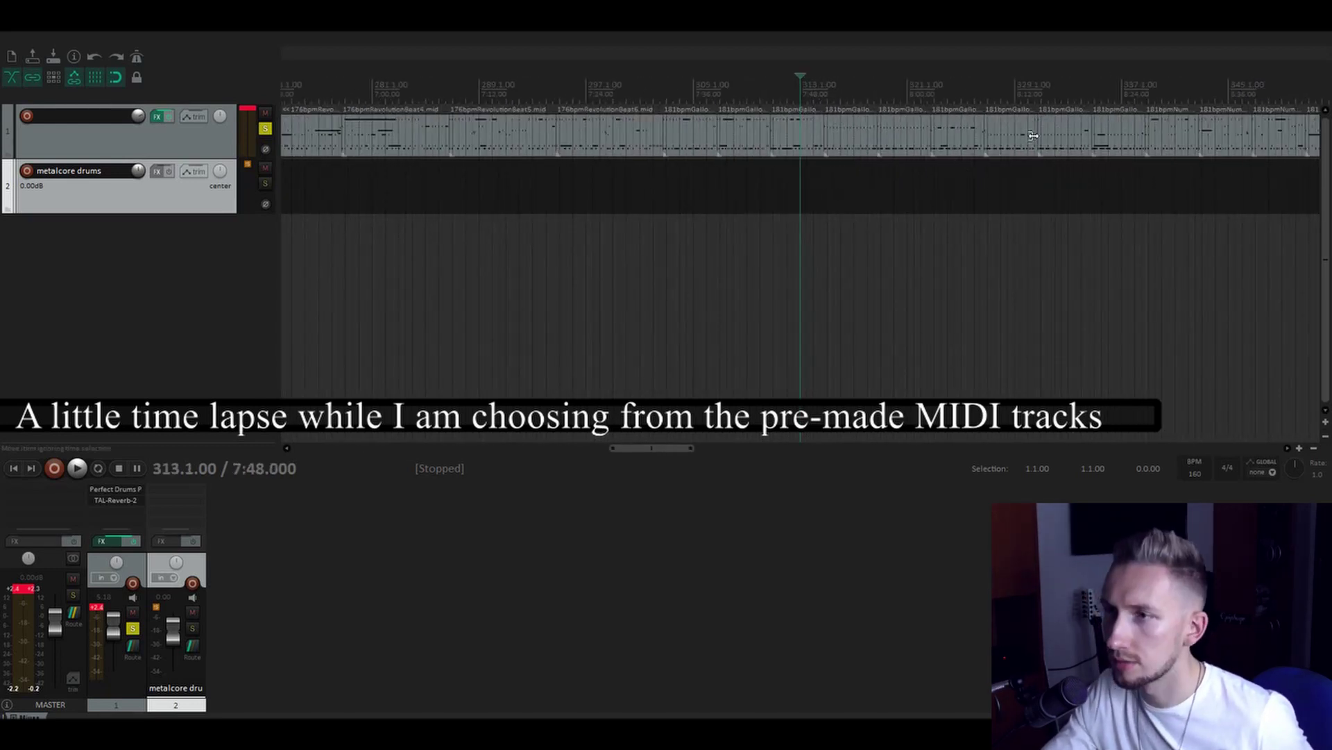
Copy the 181bpm galloping beat clip at bar 325 of track 1 and paste it on the metalcore drums track at bar 41
left_click(965, 140)
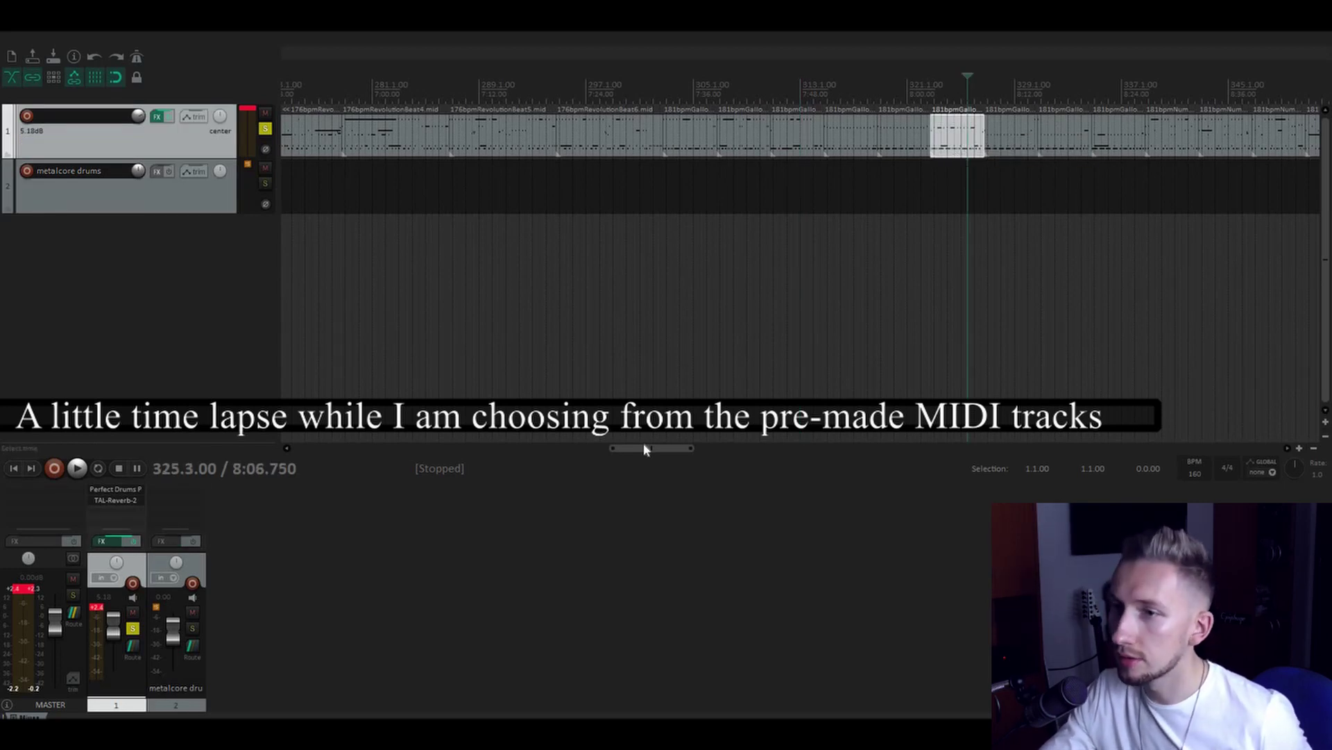
left_click_drag(644, 448, 299, 441)
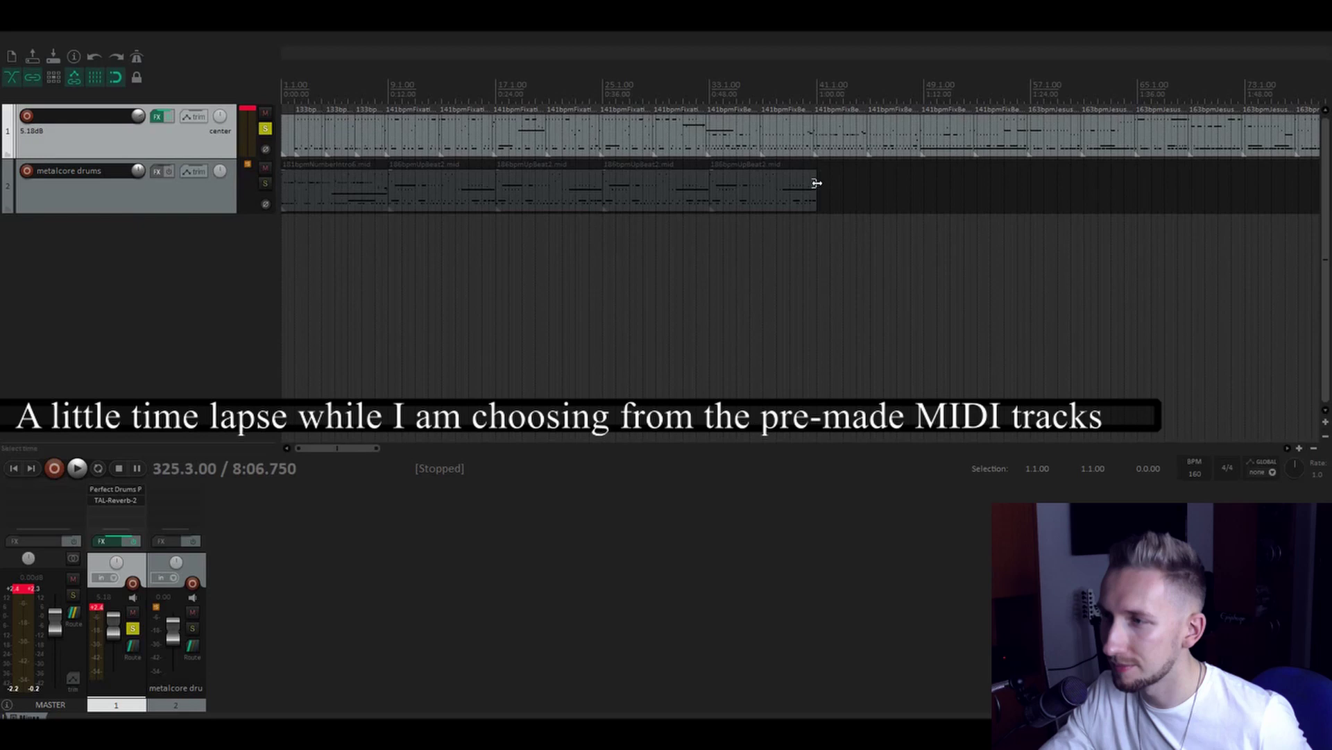
left_click(817, 183)
key("ctrl+v")
Examine the galloping, intro, thrashy, up-beat and prog breakdown clips on track 1 for further drum sections
scroll(821, 182, "down", 6)
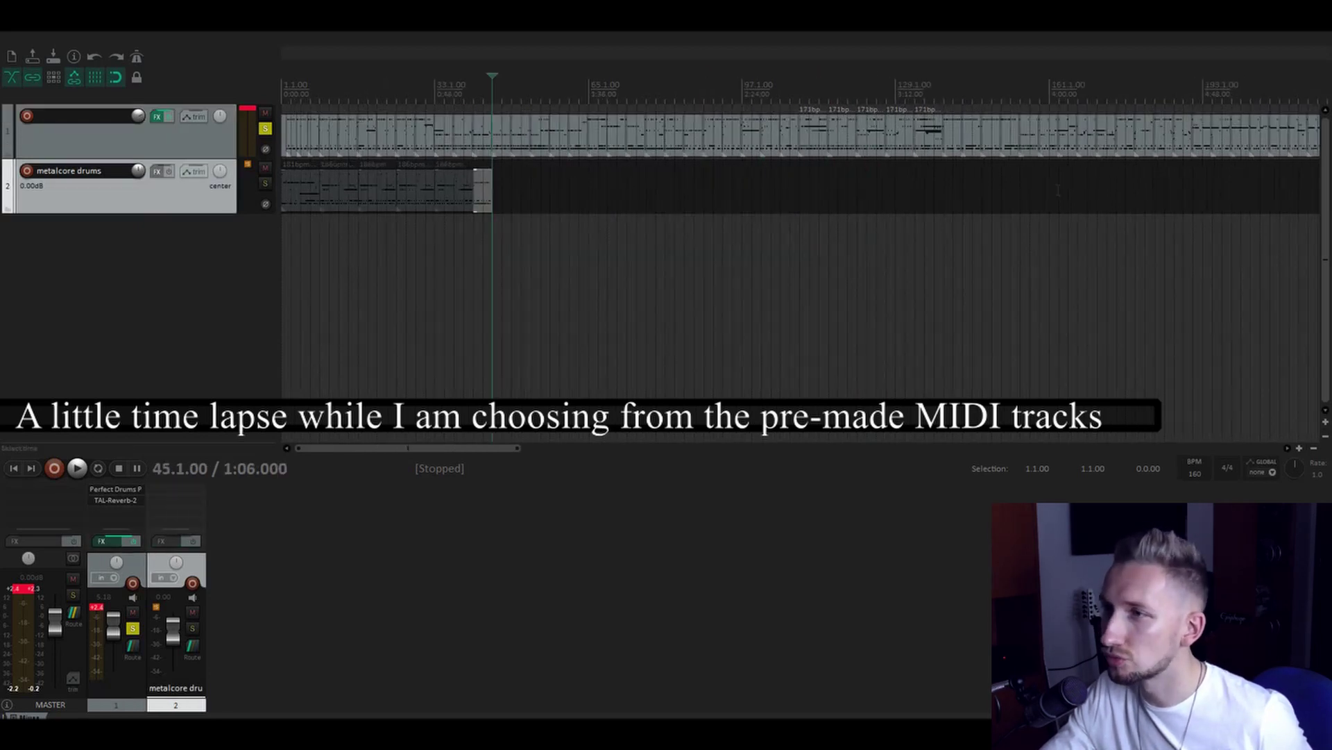
left_click(1038, 181)
scroll(1040, 182, "up", 7)
scroll(1040, 182, "up", 2)
scroll(1040, 182, "down", 5)
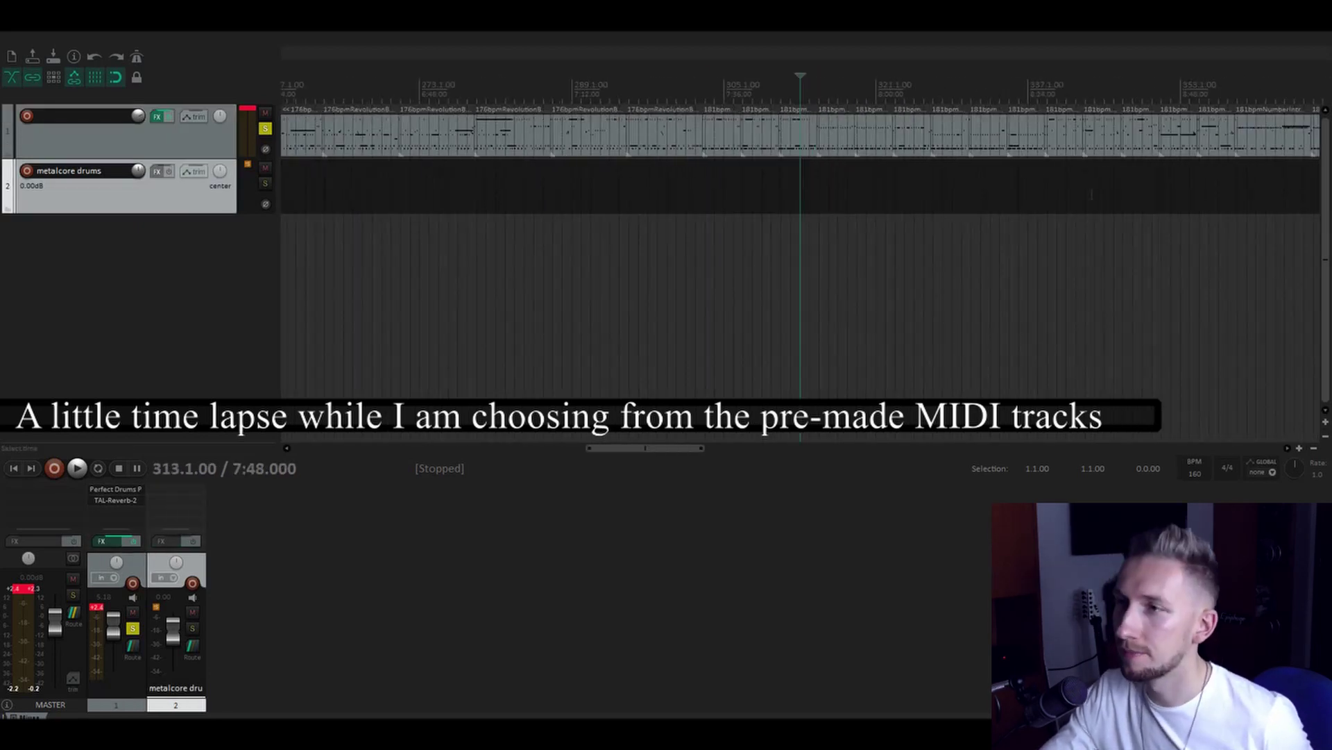
left_click(1094, 189)
scroll(1094, 189, "down", 3)
left_click(1094, 186)
scroll(1092, 185, "up", 3)
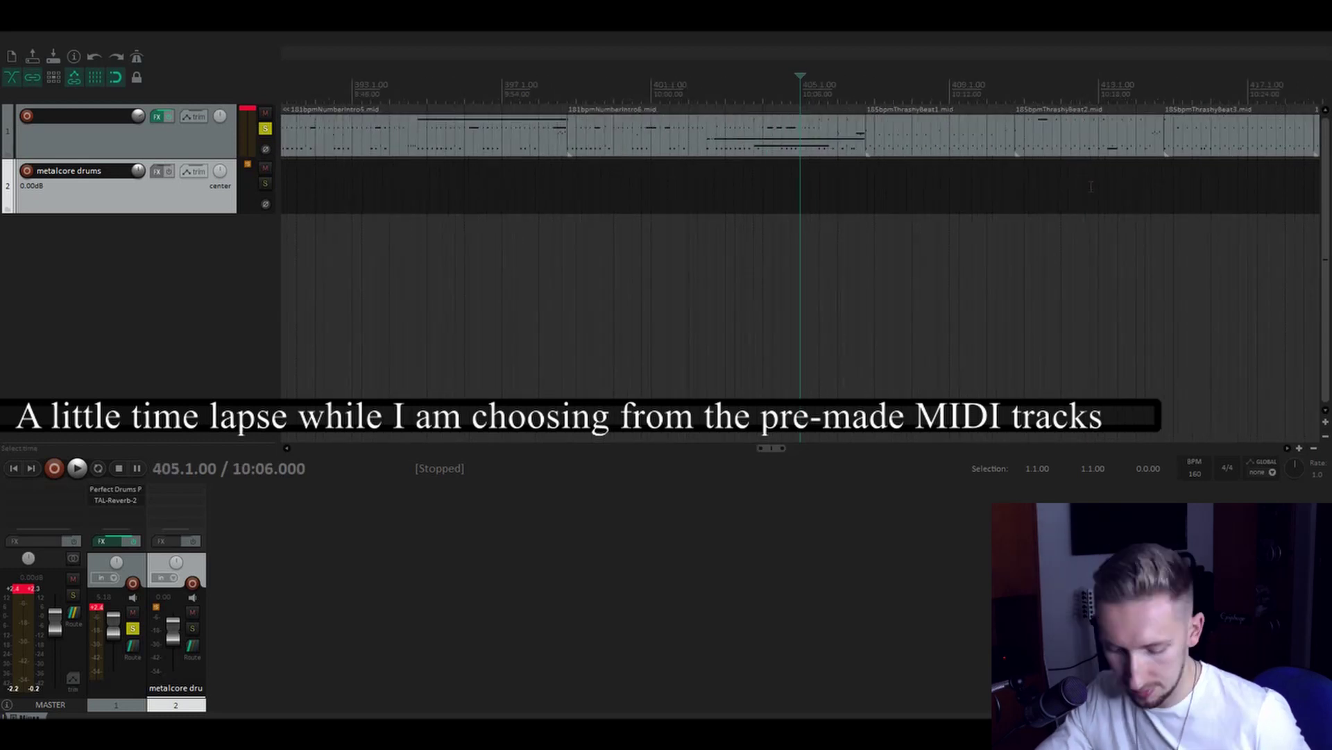
left_click(1091, 184)
scroll(1147, 175, "down", 2)
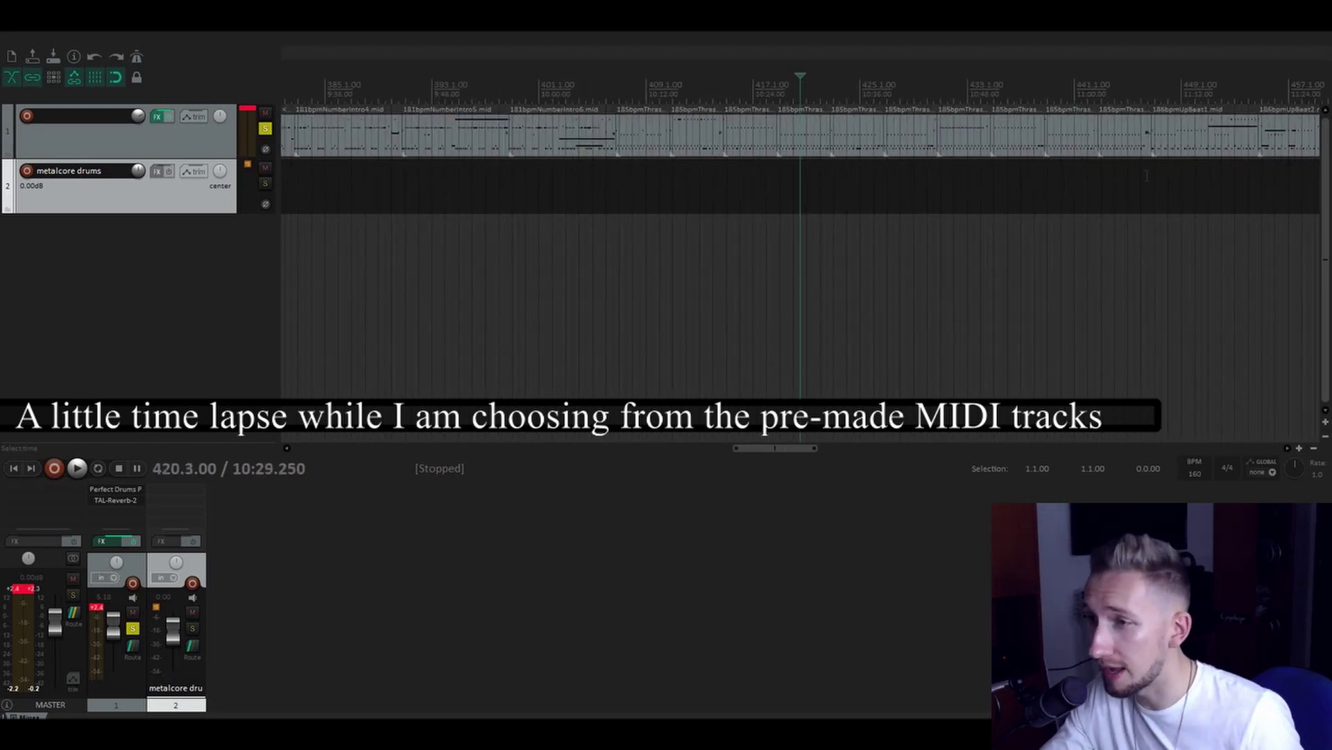
left_click(953, 161)
scroll(833, 155, "up", 3)
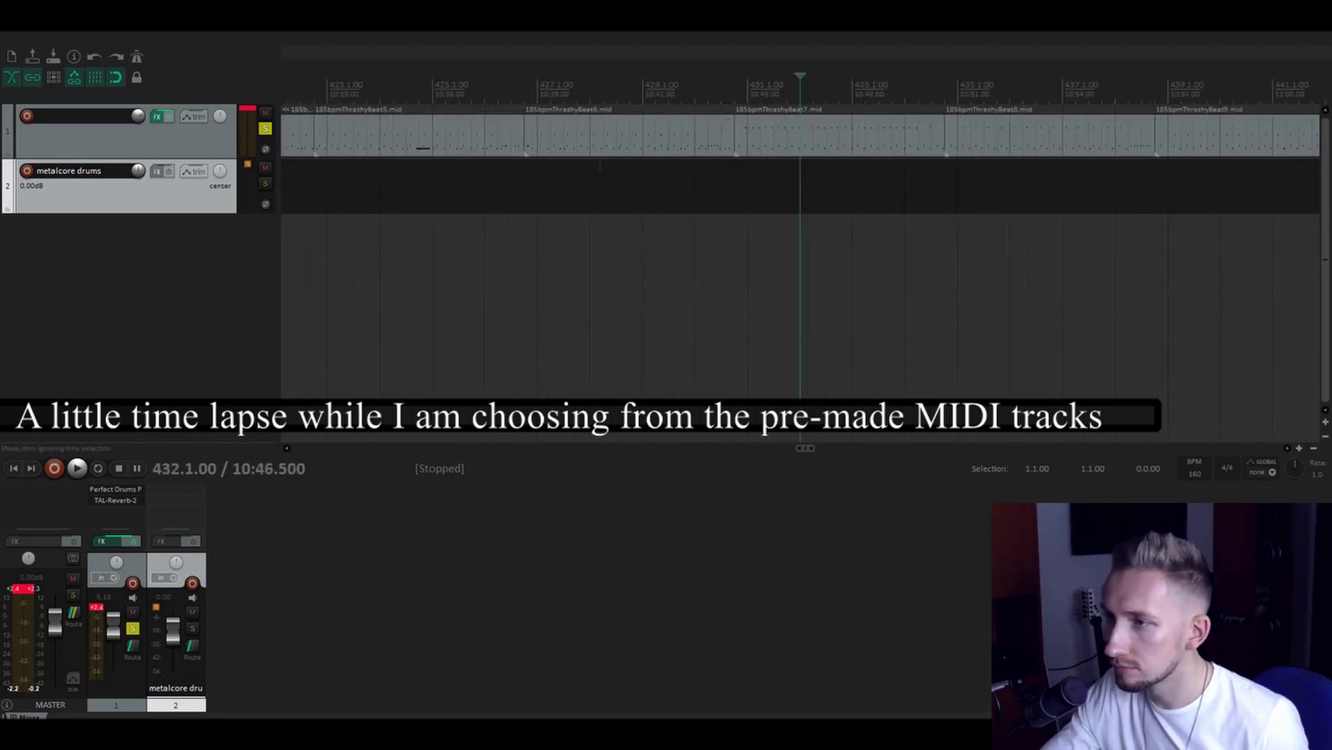
scroll(563, 171, "down", 6)
left_click(1008, 181)
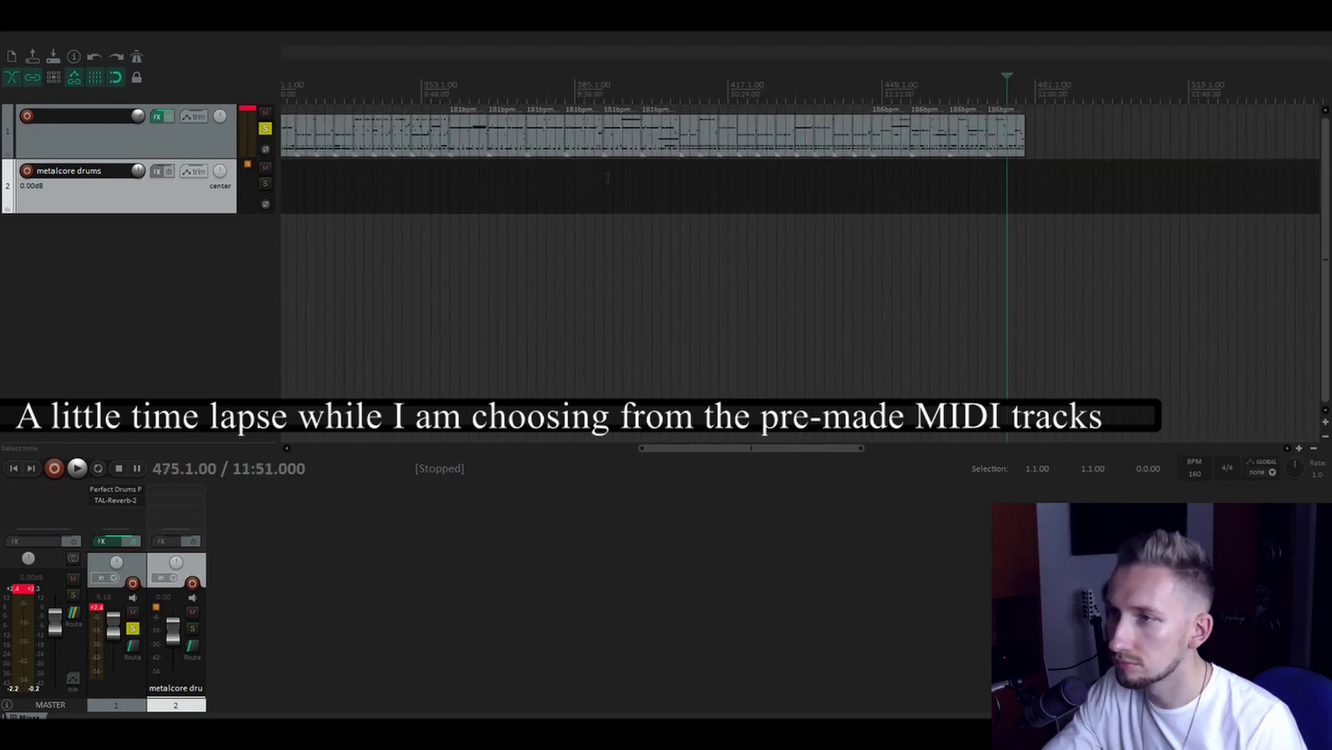
scroll(437, 197, "down", 4)
scroll(403, 186, "up", 6)
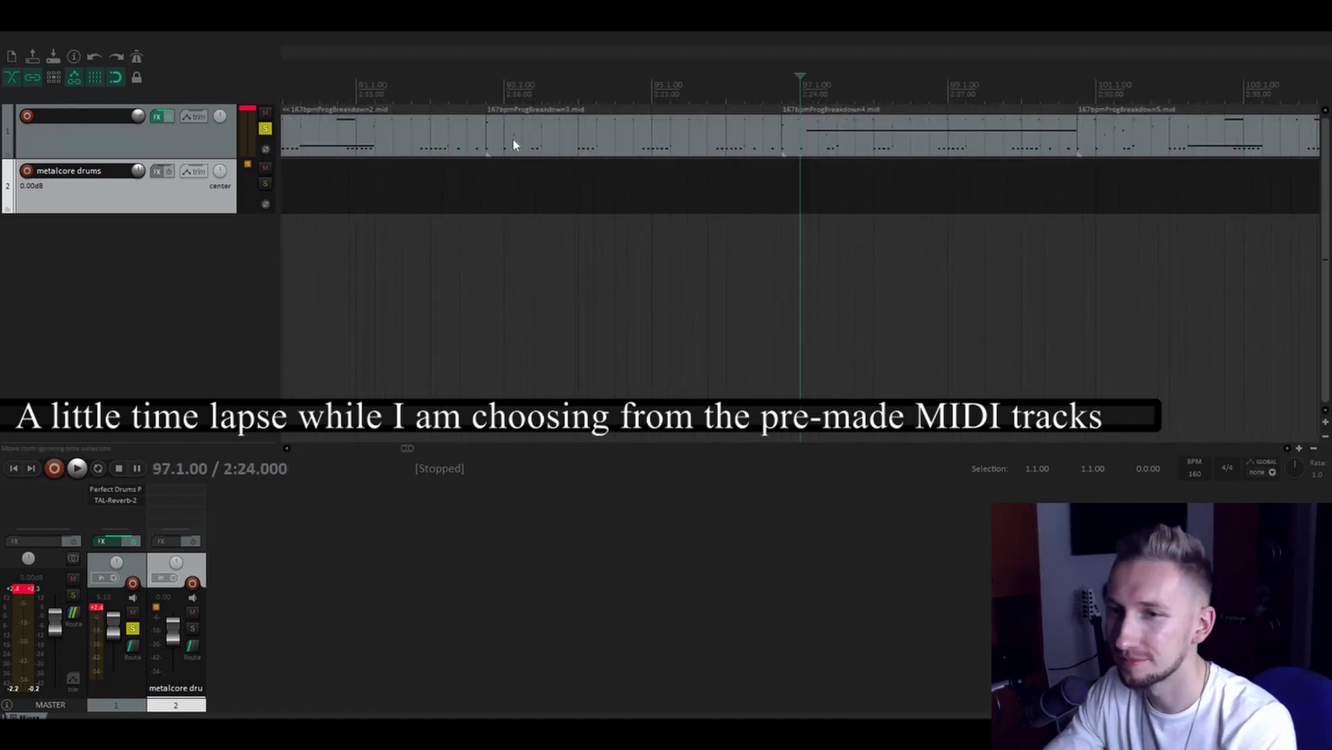
scroll(516, 141, "down", 3)
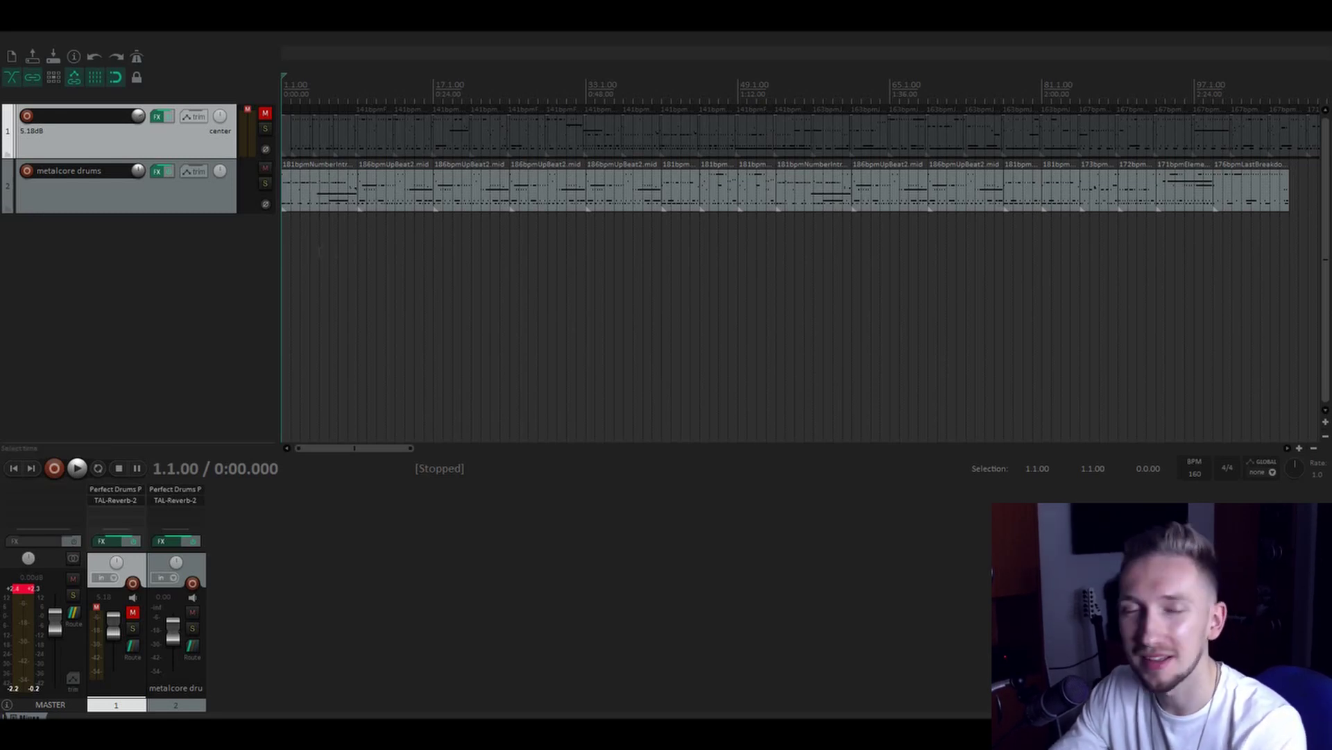
Play the drum arrangement from the start and raise the metalcore drums track volume to +1.99 dB
key("space")
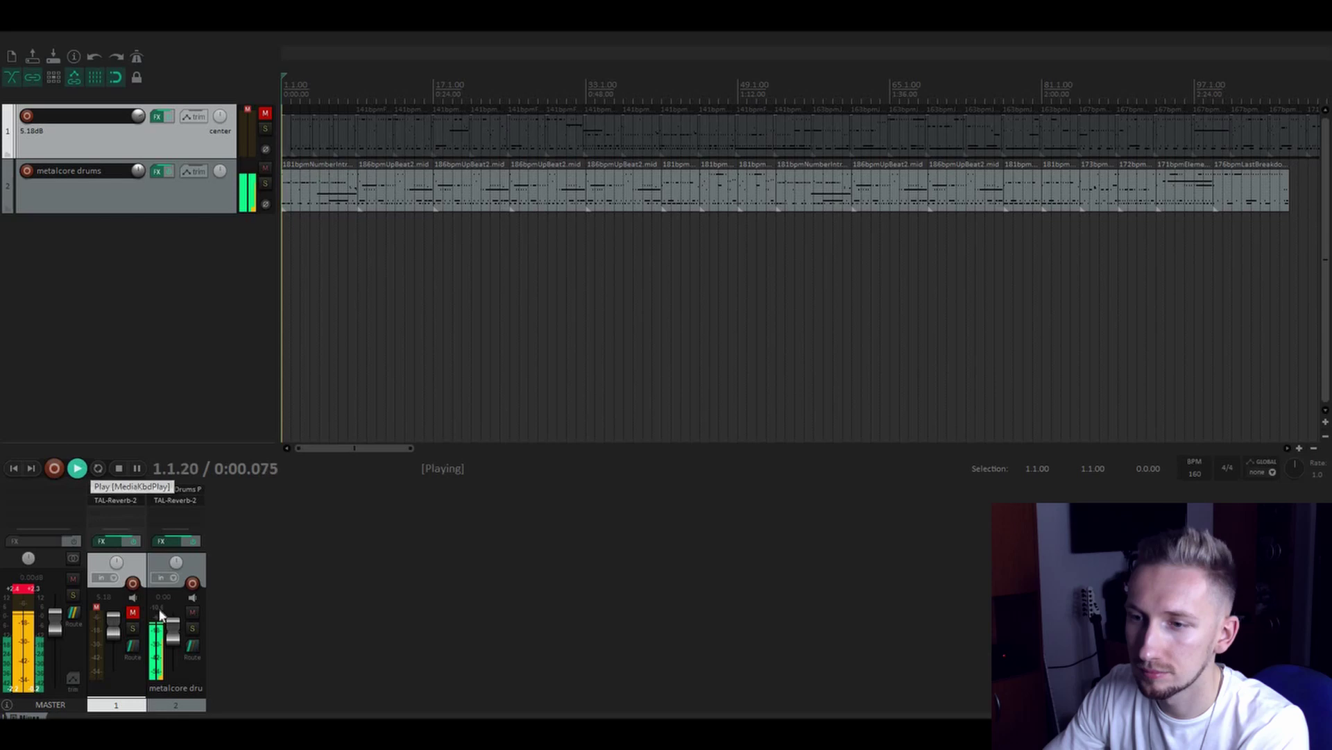
left_click_drag(172, 633, 173, 628)
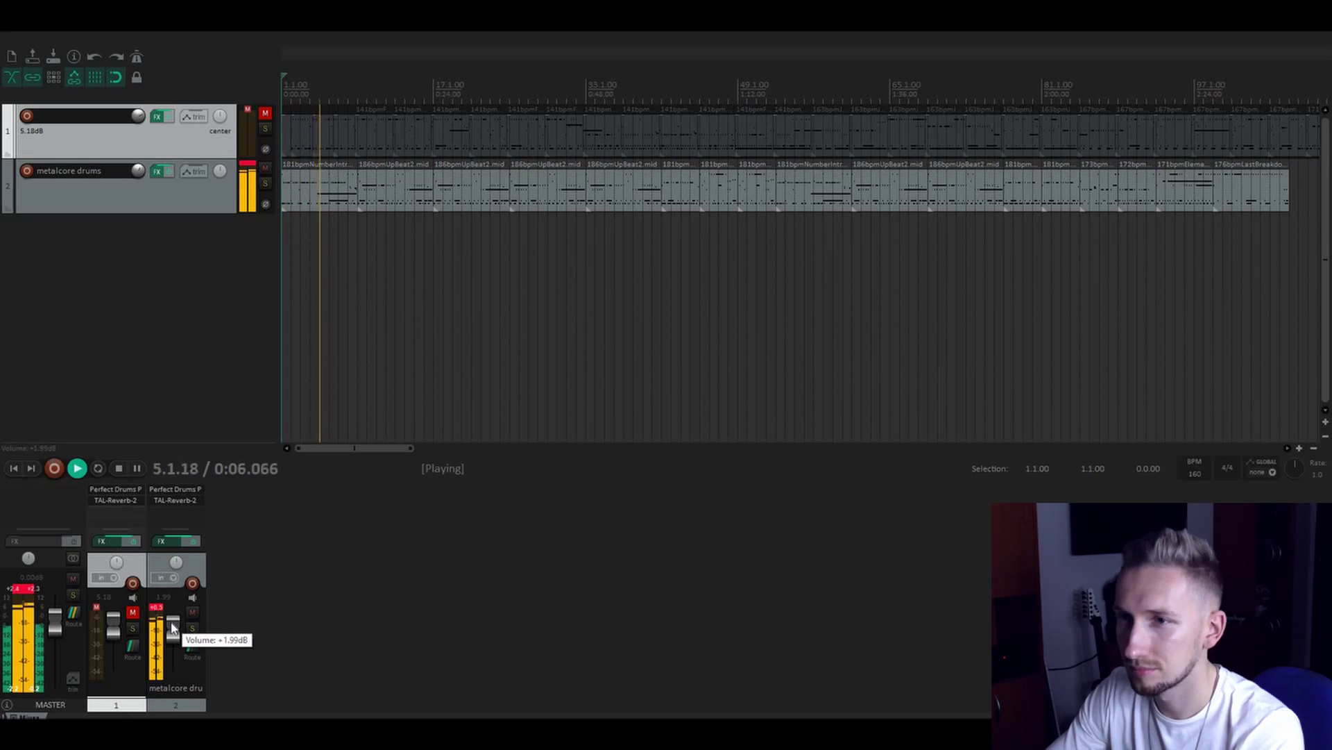
Open Perfect Drums Player on the metalcore drums track, listen through the arrangement past its last clip and stop playback
left_click(157, 172)
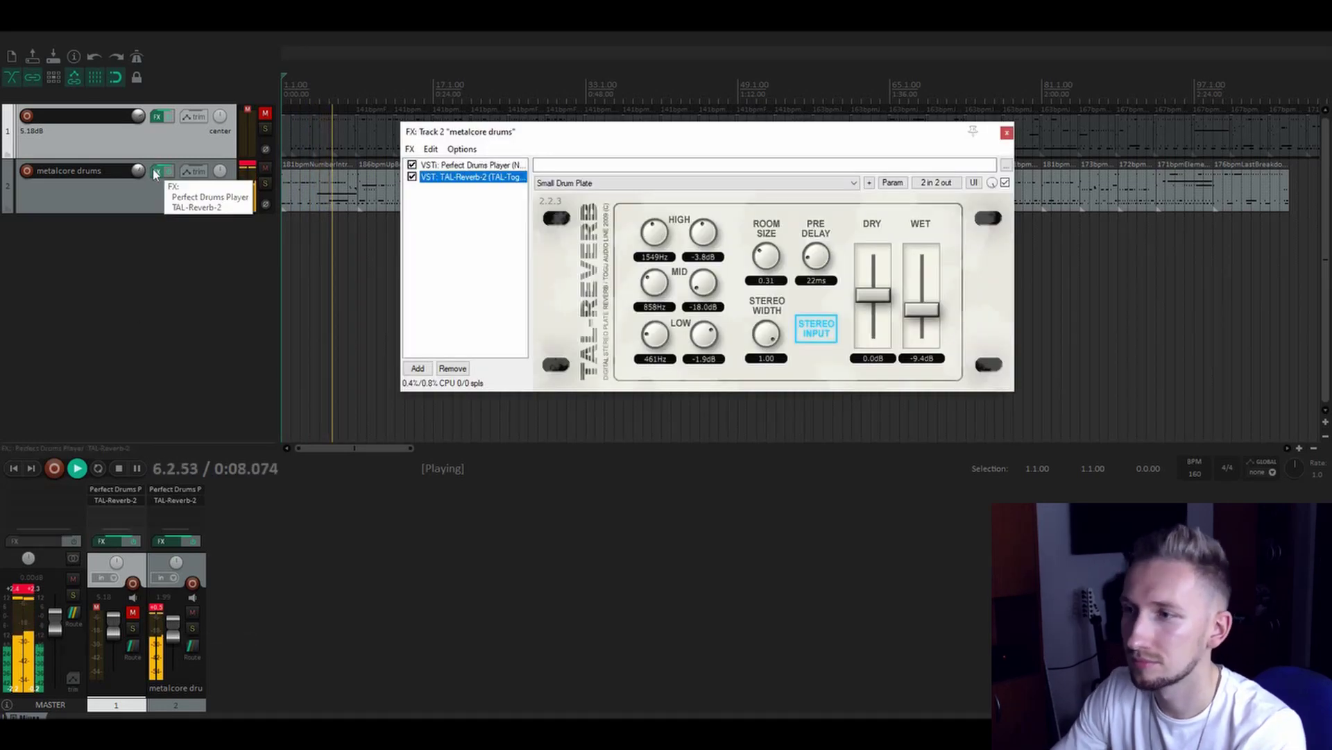
left_click(472, 165)
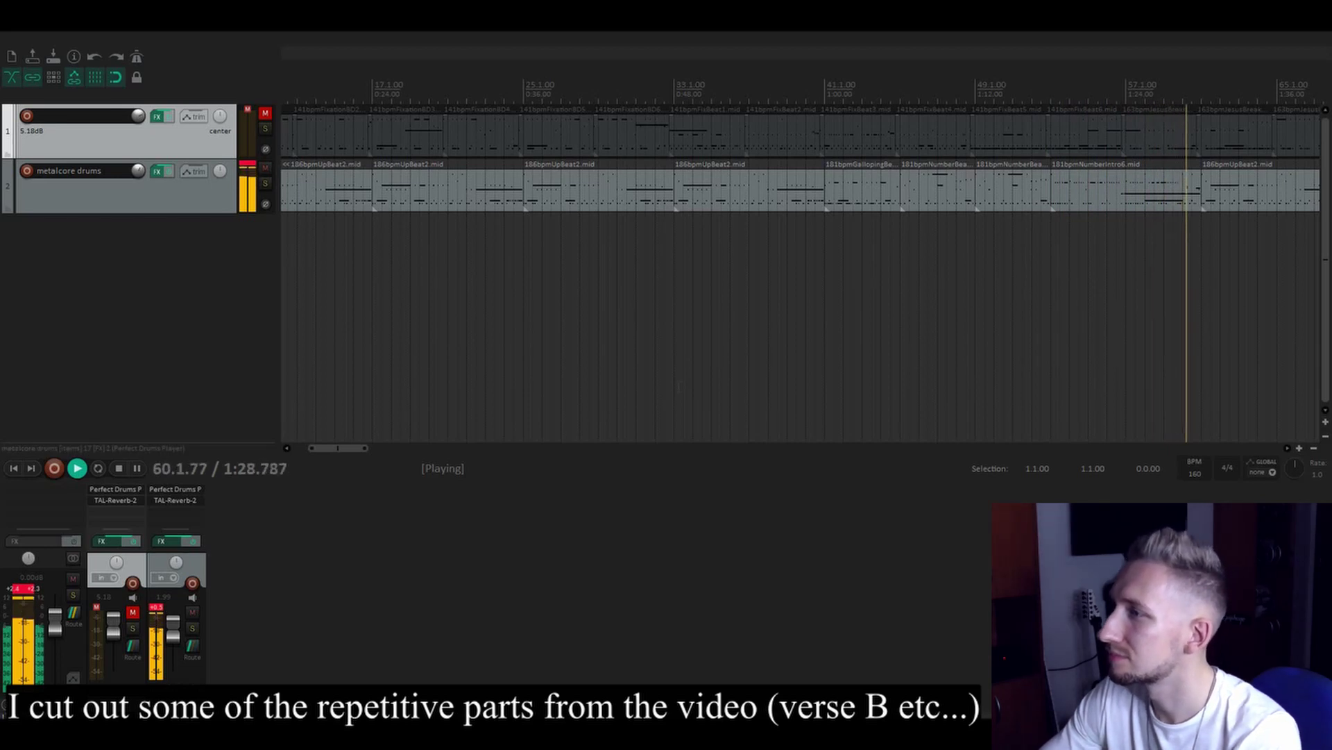
scroll(1119, 151, "down", 4)
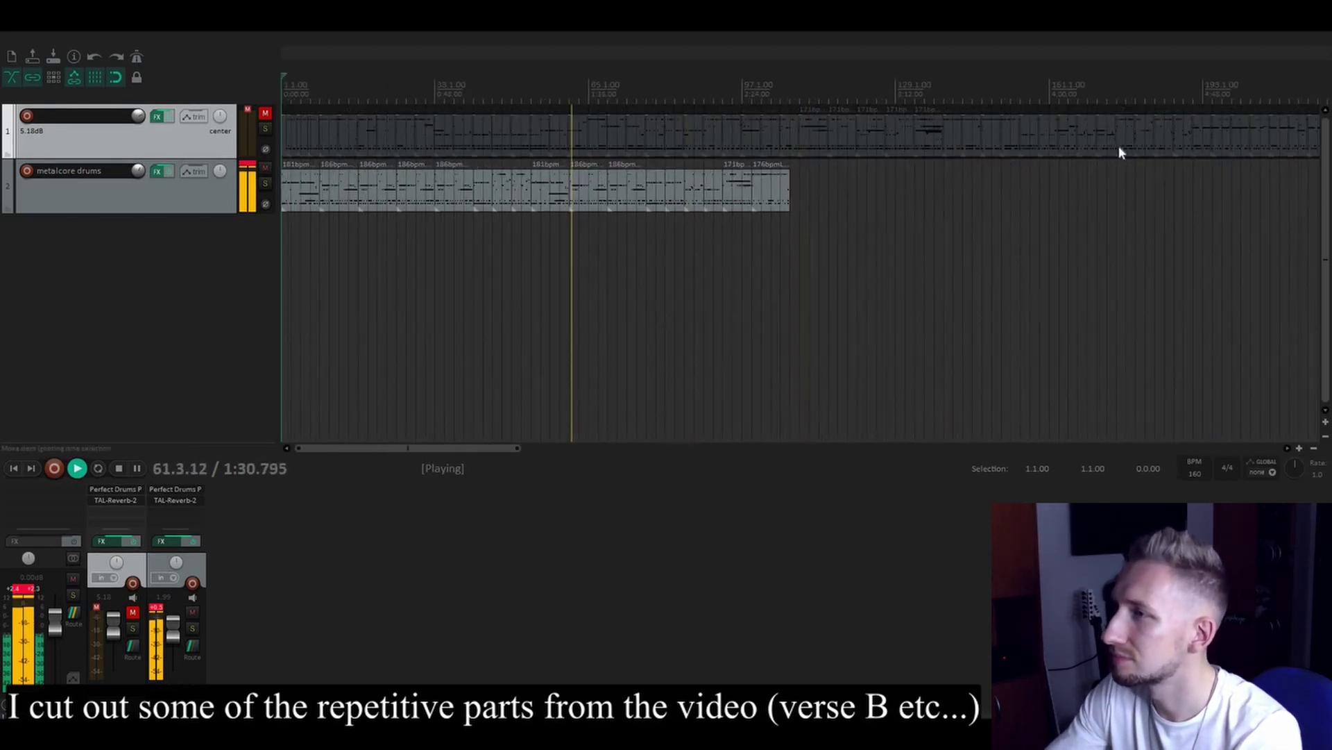
scroll(1113, 151, "up", 4)
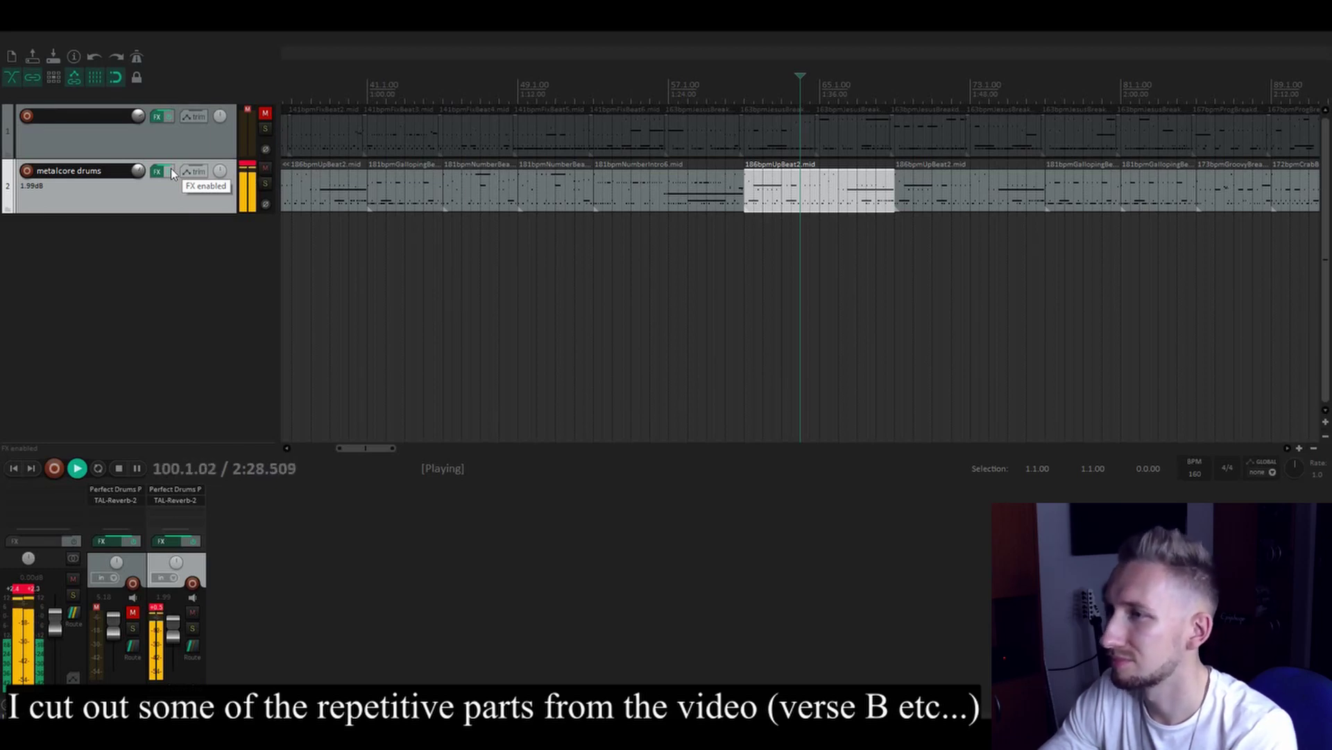
scroll(926, 198, "down", 3)
scroll(927, 199, "up", 2)
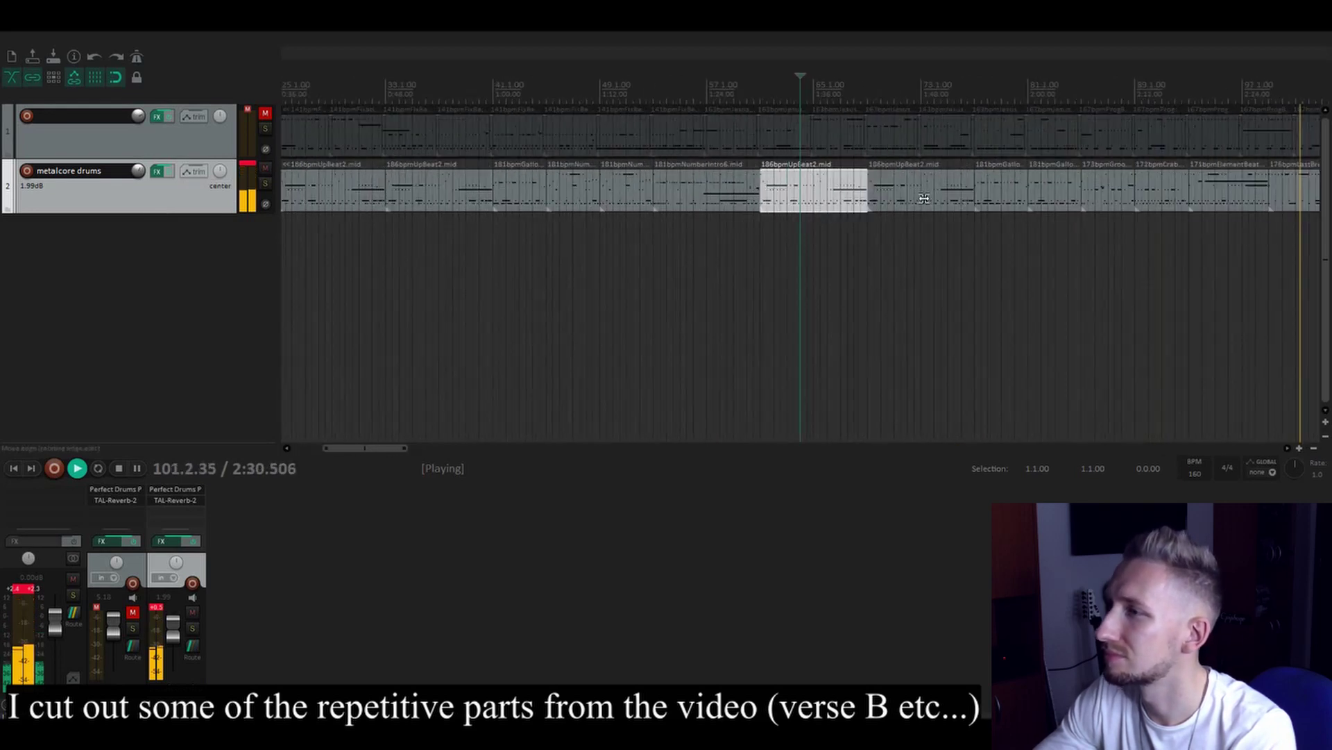
scroll(926, 198, "down", 2)
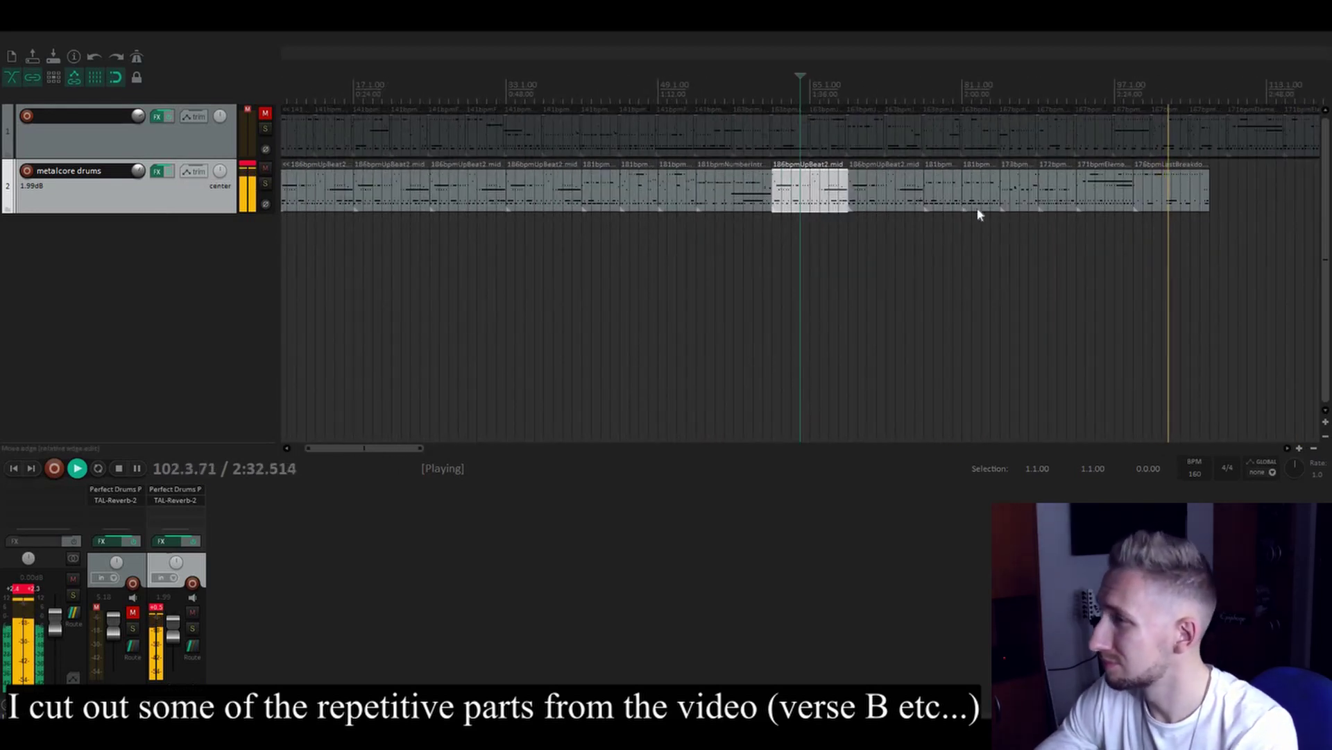
scroll(1000, 211, "up", 2)
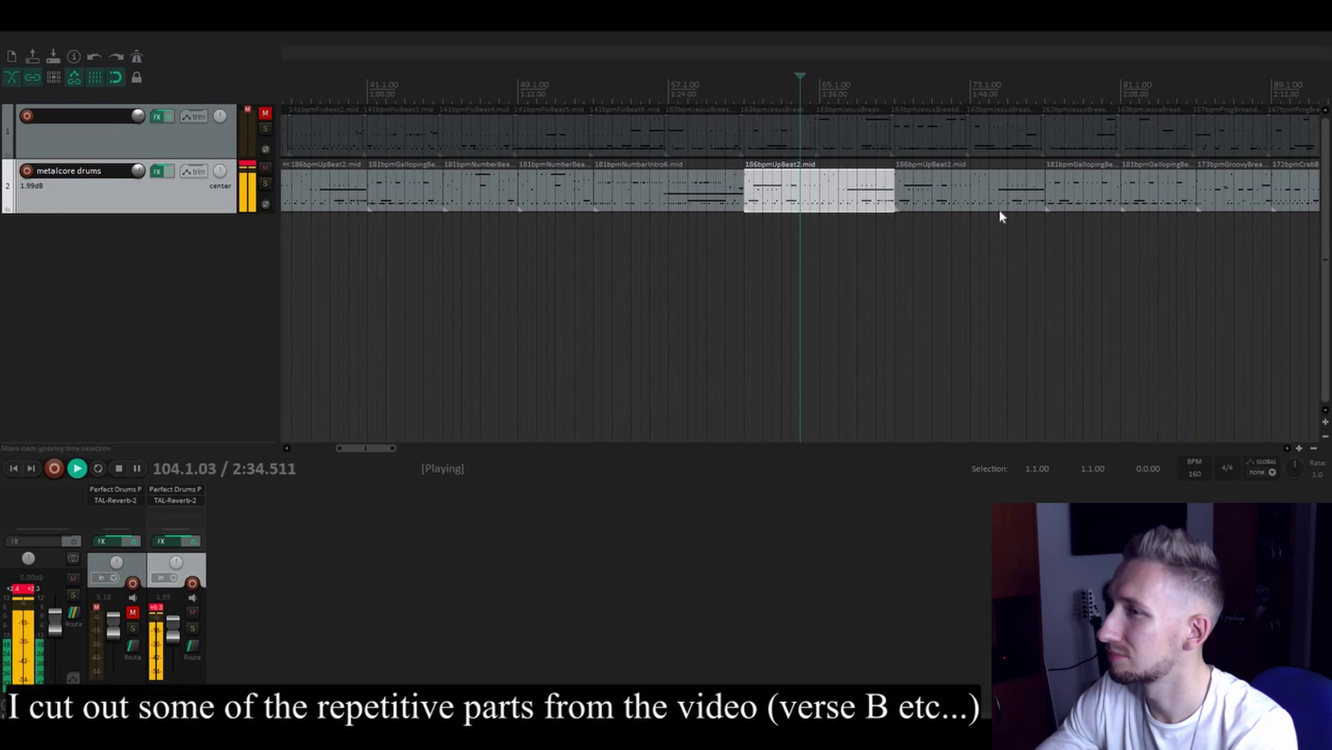
scroll(1000, 210, "down", 3)
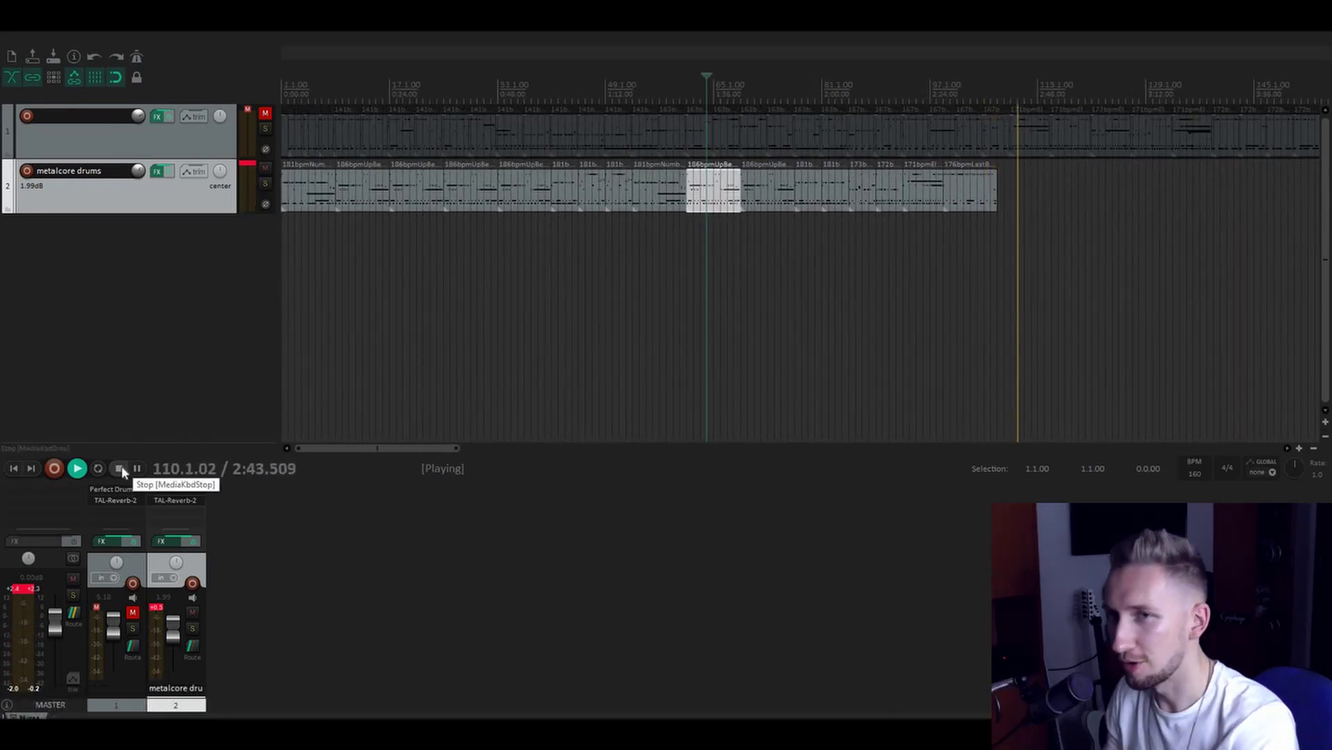
key("space")
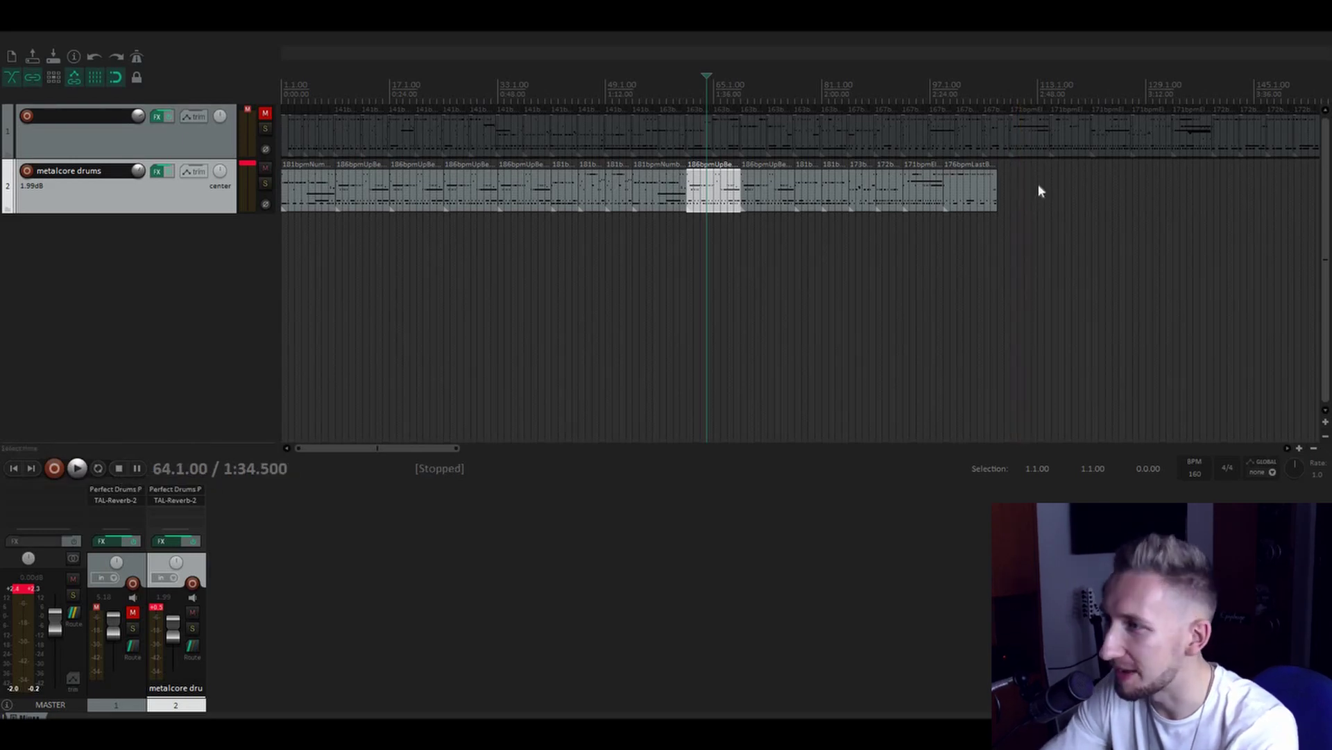
Examine the note velocities of the 176bpmLastBreakdown1 clip at bar 99 of the metalcore drums track in the MIDI editor
double_click(981, 186)
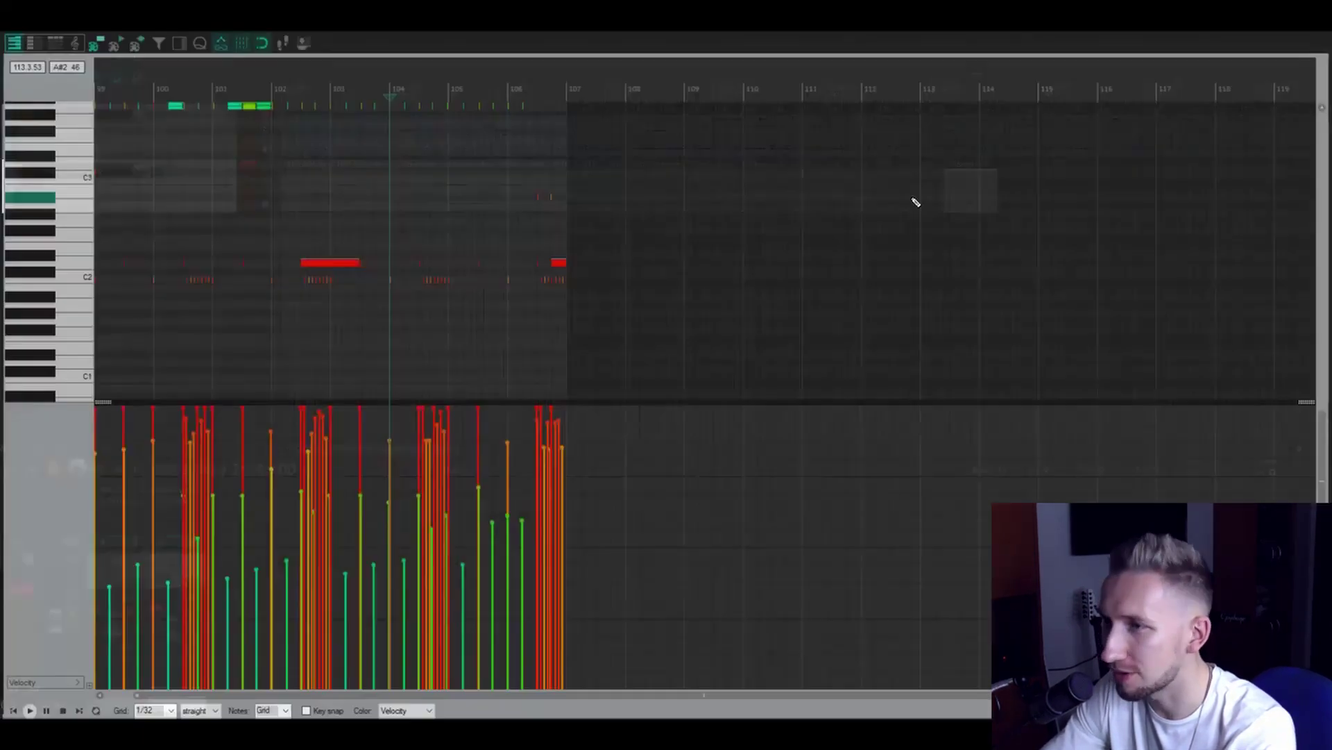
scroll(909, 199, "up", 2)
scroll(908, 201, "down", 4)
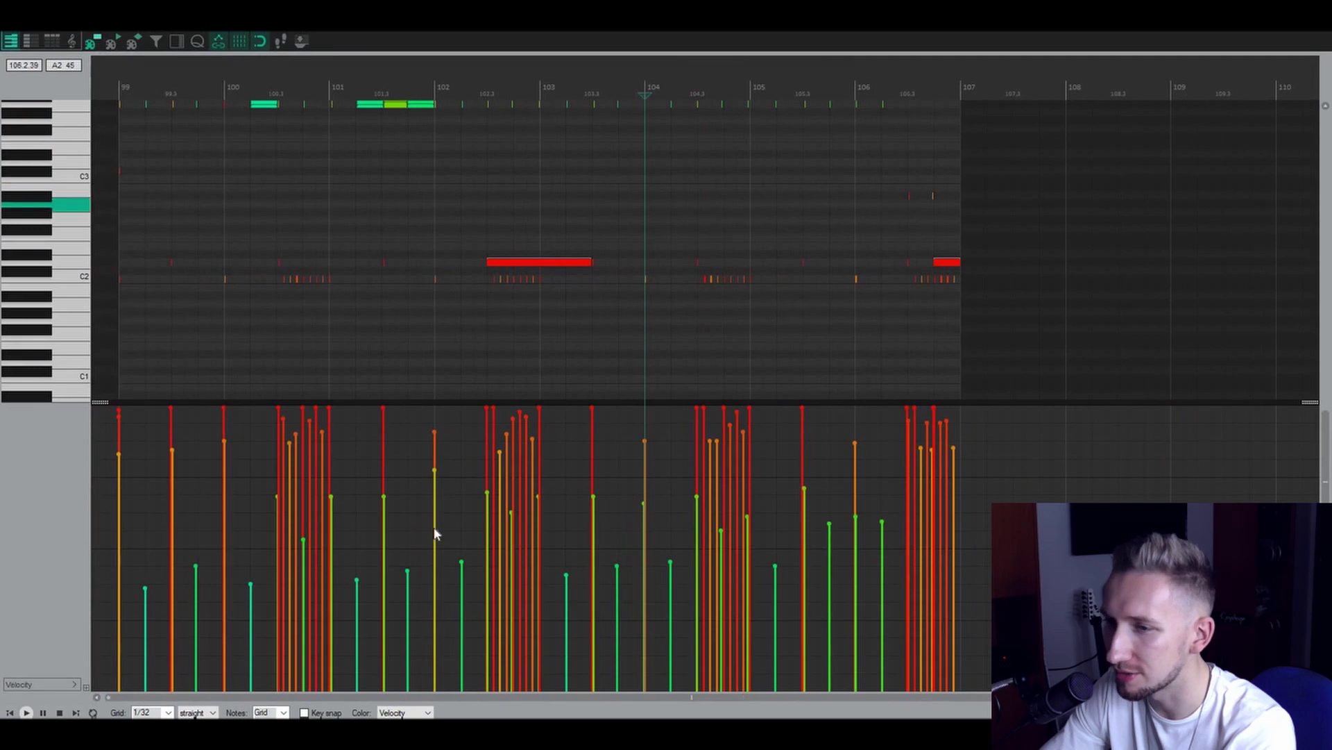
scroll(486, 538, "up", 1)
scroll(587, 545, "up", 3)
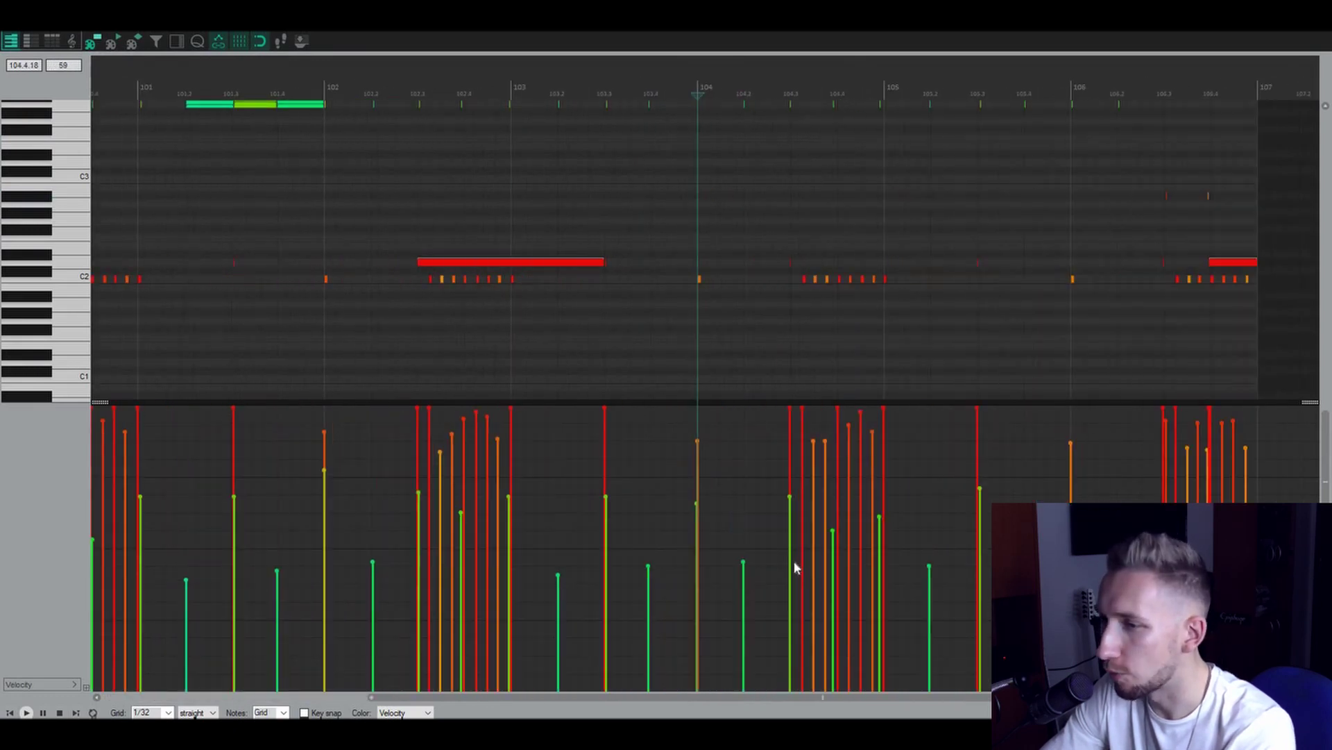
scroll(586, 548, "down", 1)
scroll(836, 553, "down", 3)
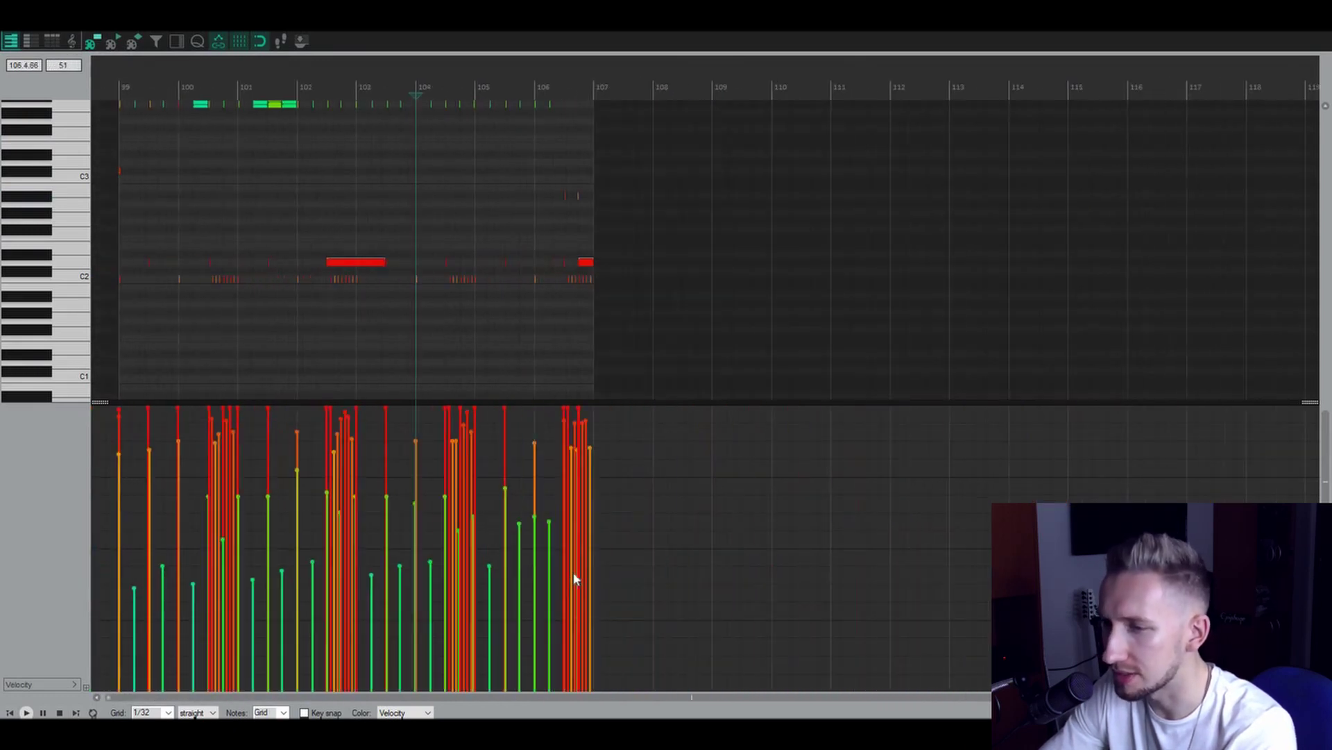
scroll(569, 571, "up", 1)
scroll(571, 553, "down", 2)
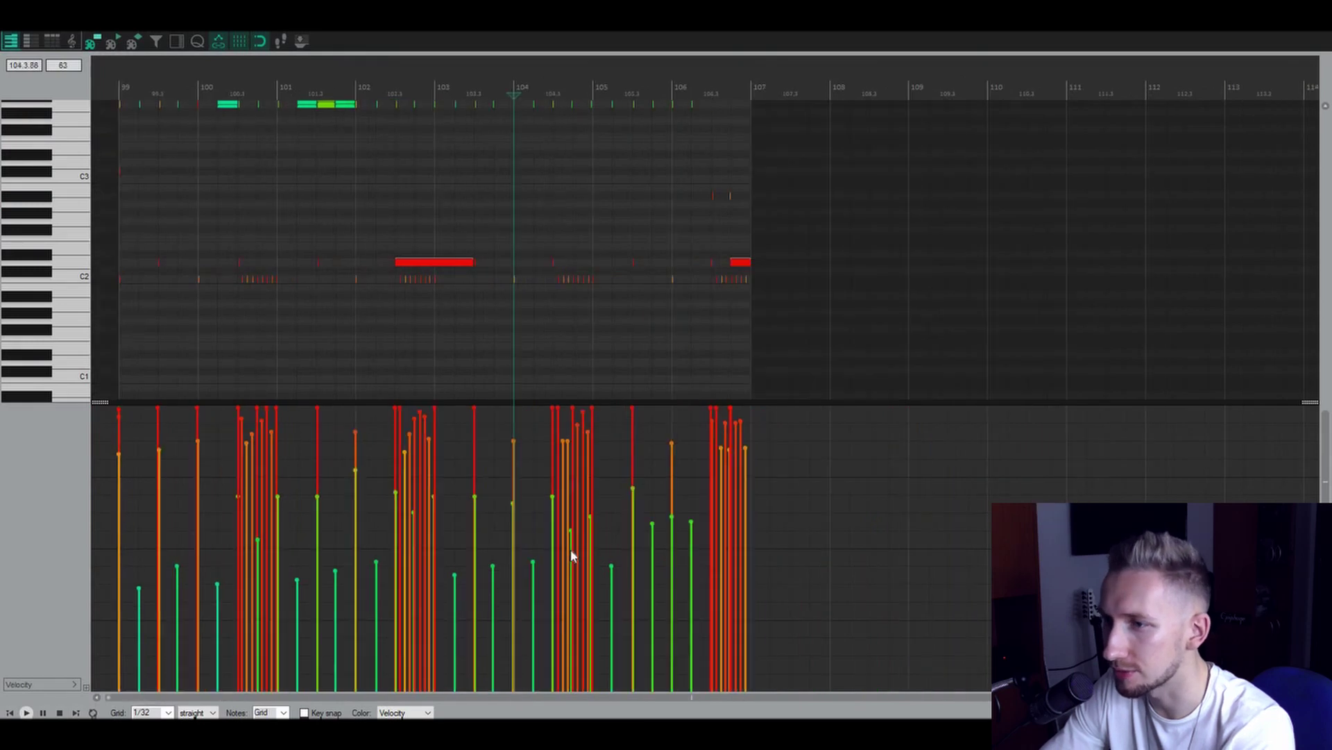
scroll(571, 554, "up", 1)
scroll(835, 539, "down", 1)
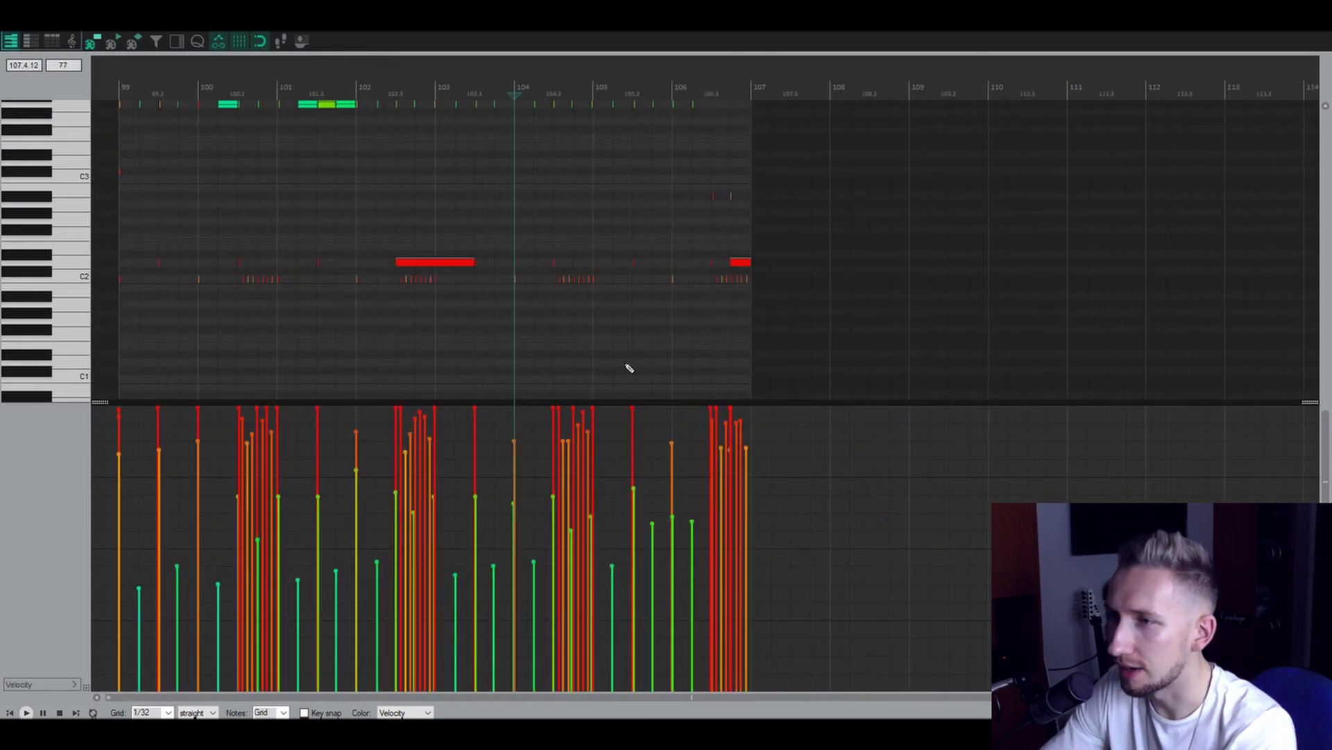
Select the row of notes just below C4 in the last breakdown clip and raise their velocities, with the quieter hits at about 85 to 97
scroll(627, 368, "up", 1)
left_click_drag(1326, 434, 1326, 340)
scroll(898, 285, "up", 2)
scroll(878, 282, "down", 4)
scroll(879, 286, "up", 1)
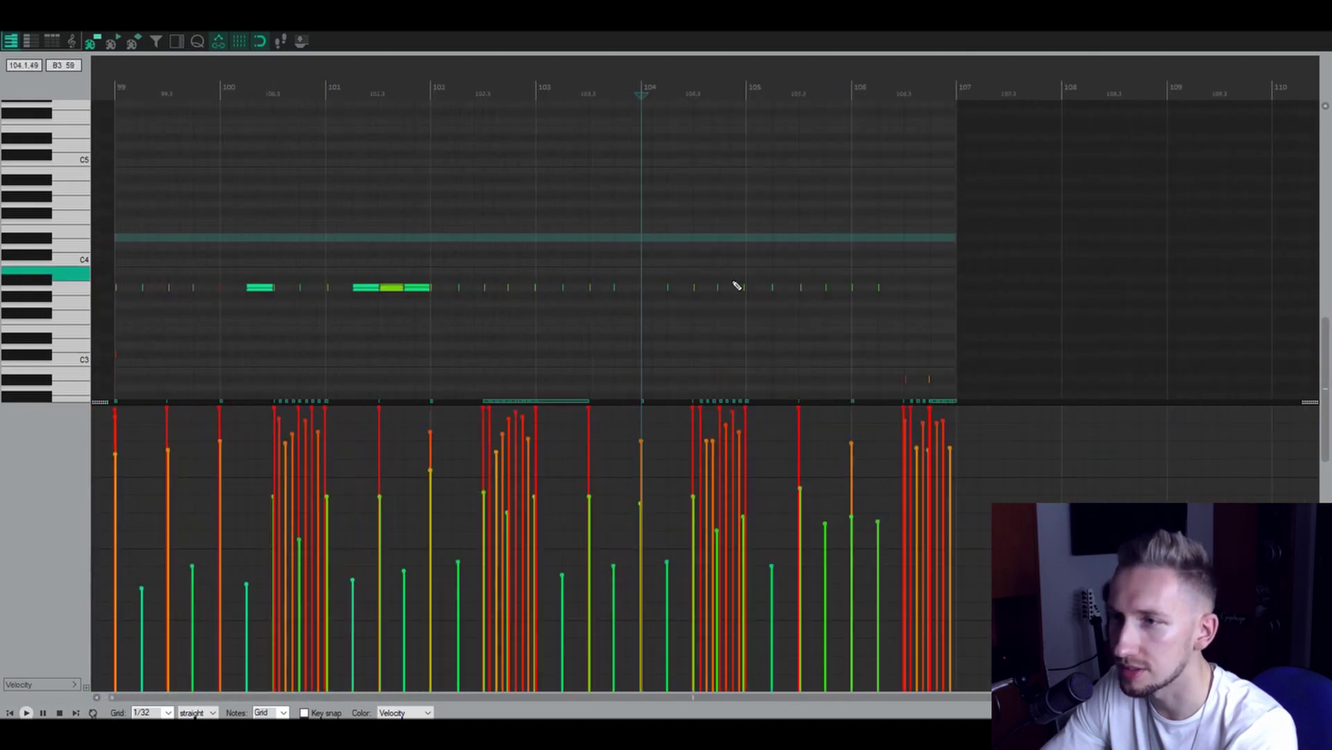
left_click_drag(901, 266, 68, 318)
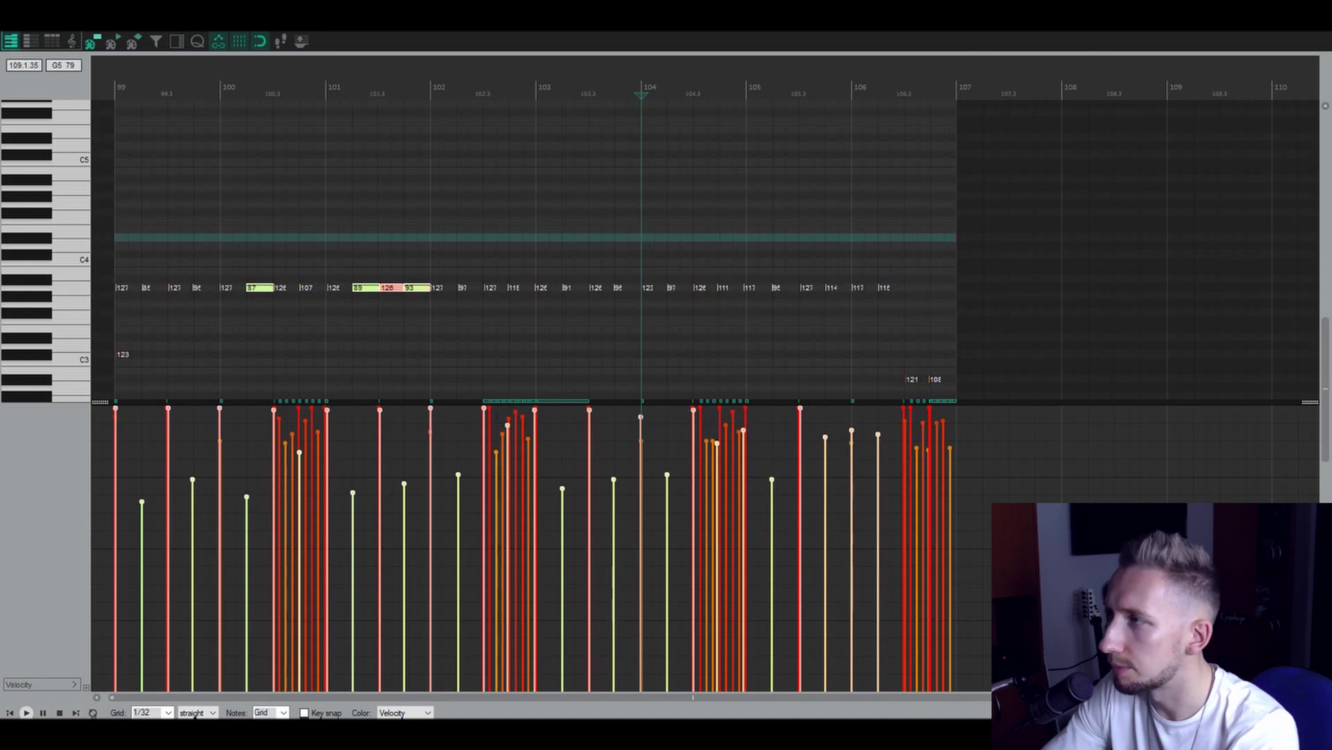
key("Escape")
Play the last breakdown from bar 99 to its end to check the edited velocities, and stop playback
left_click(947, 227)
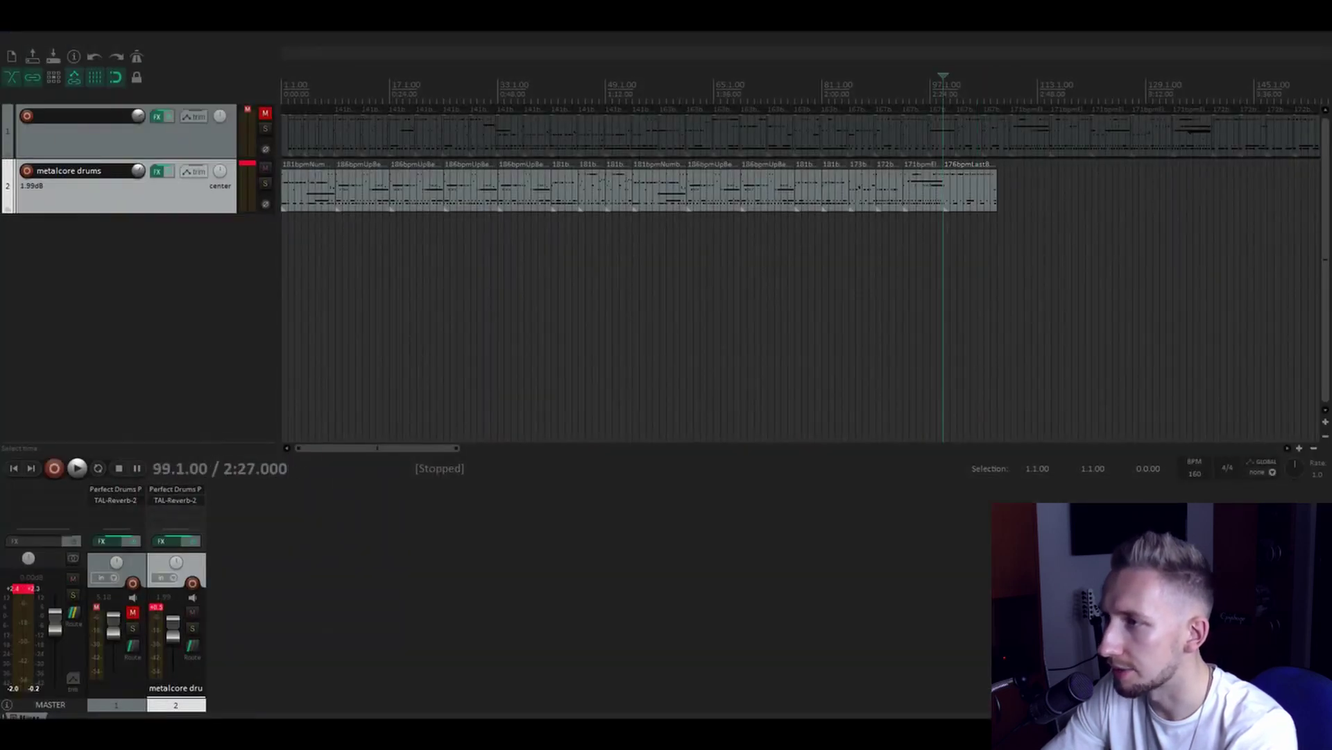
key("space")
scroll(763, 271, "up", 3)
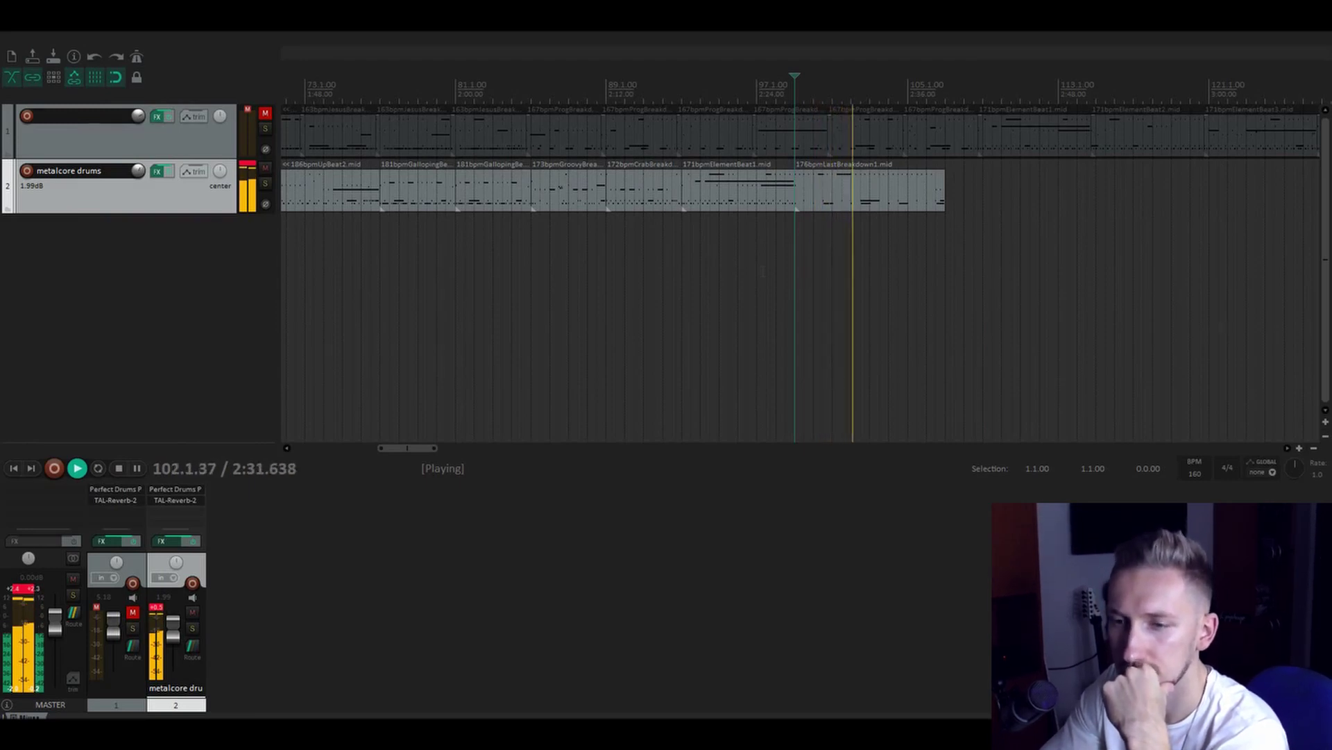
scroll(1041, 292, "up", 2)
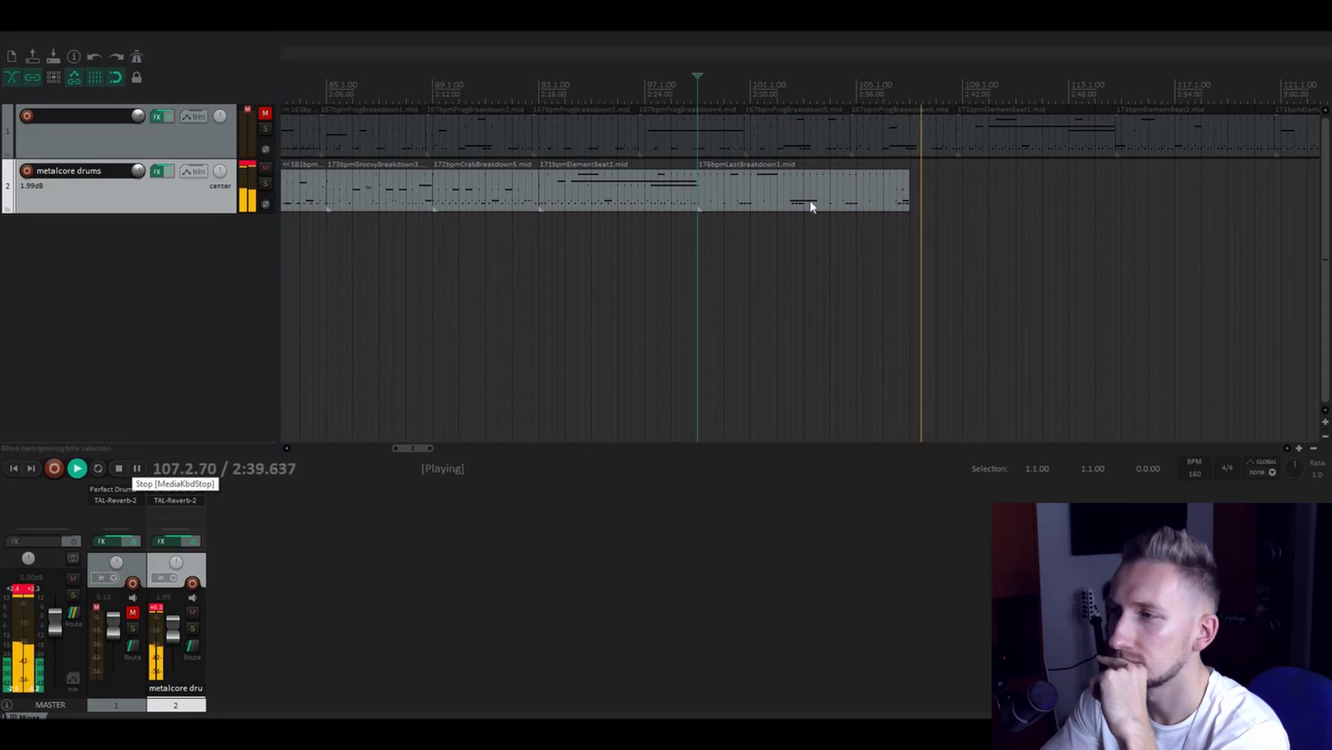
left_click(122, 470)
Reopen the 176bpmLastBreakdown1 clip and slightly increase the velocities of the selected notes just below C4 again
left_click(790, 189)
double_click(789, 189)
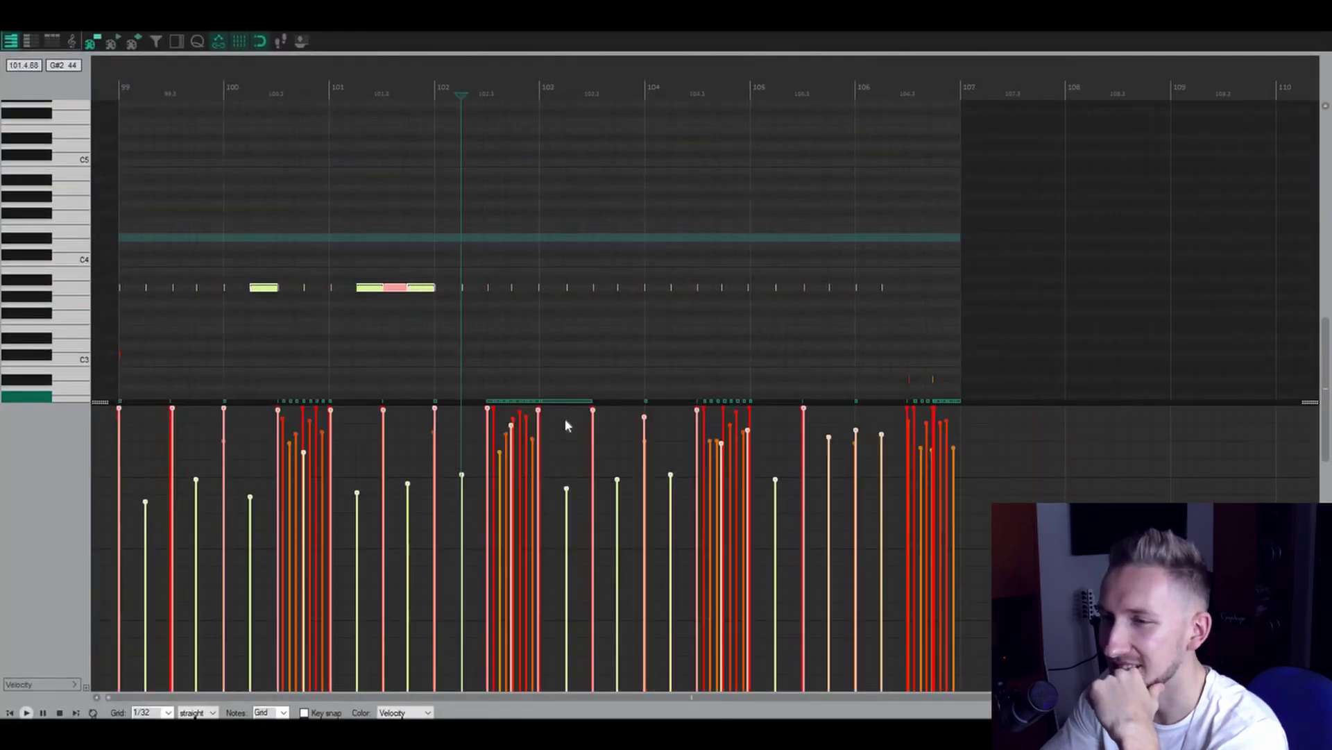
left_click_drag(533, 467, 532, 445)
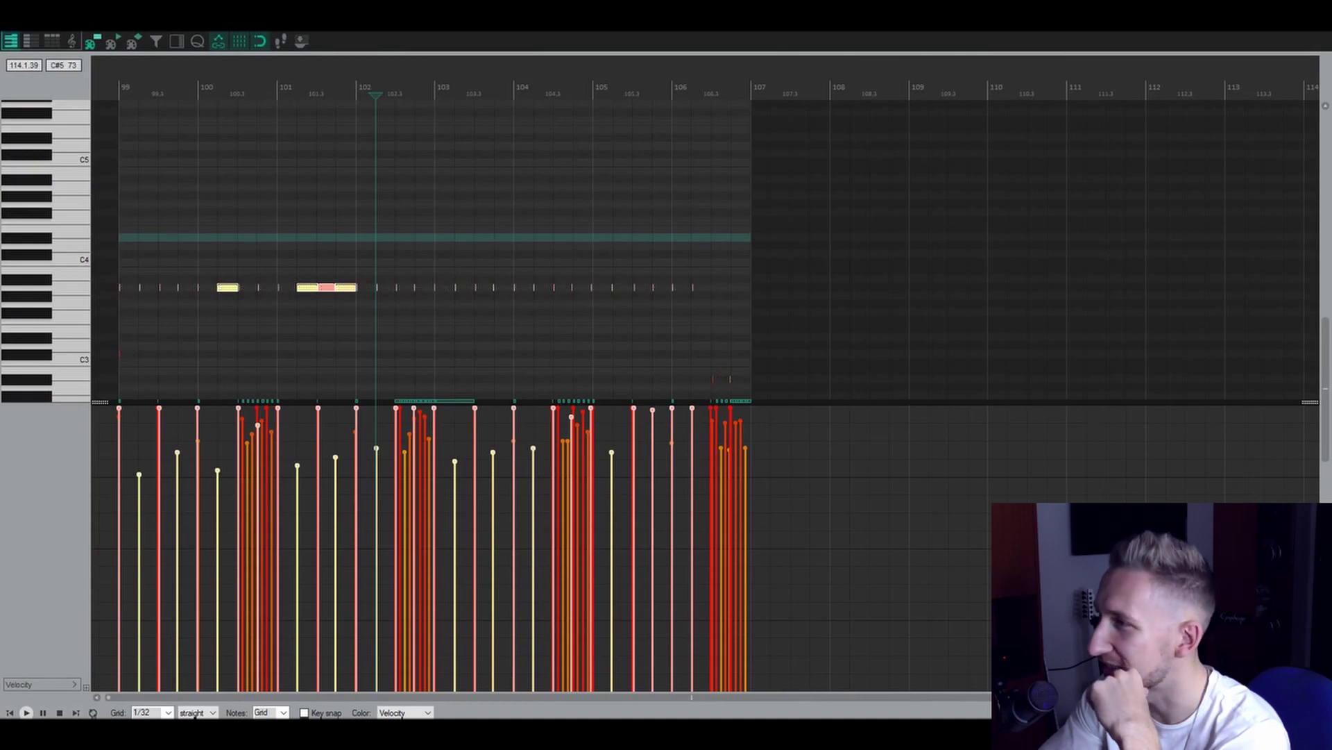
key("Escape")
Place the edit cursor at the start of the 176bpmLastBreakdown1 clip, at bar 99
scroll(800, 271, "up", 1)
scroll(800, 271, "down", 1)
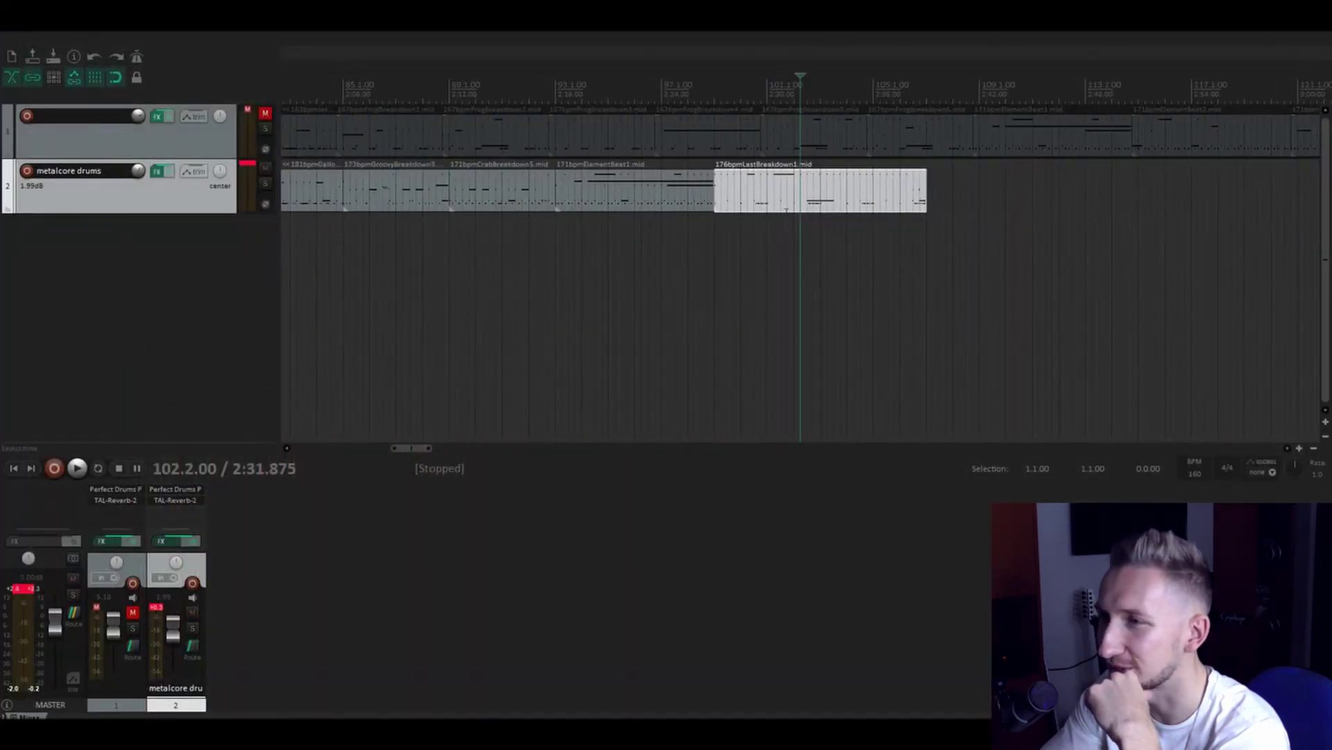
left_click(727, 291)
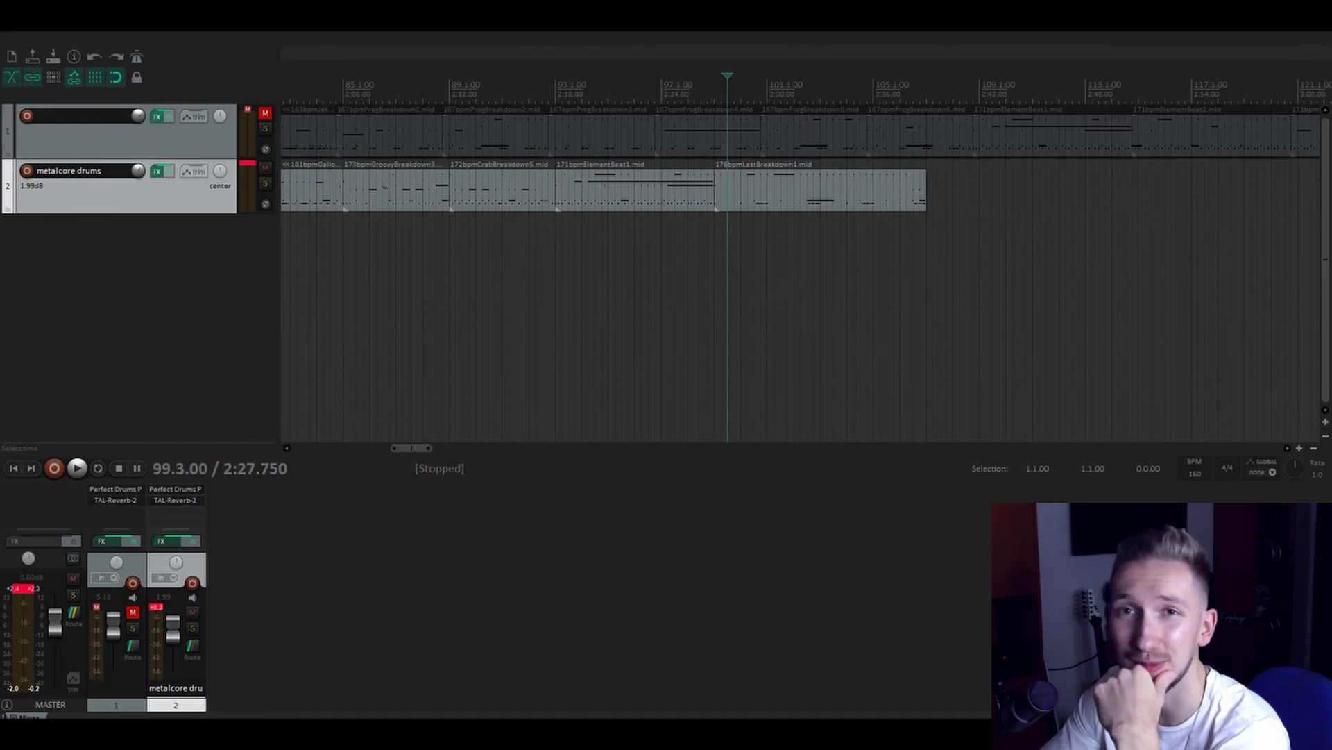
scroll(673, 213, "left", 2)
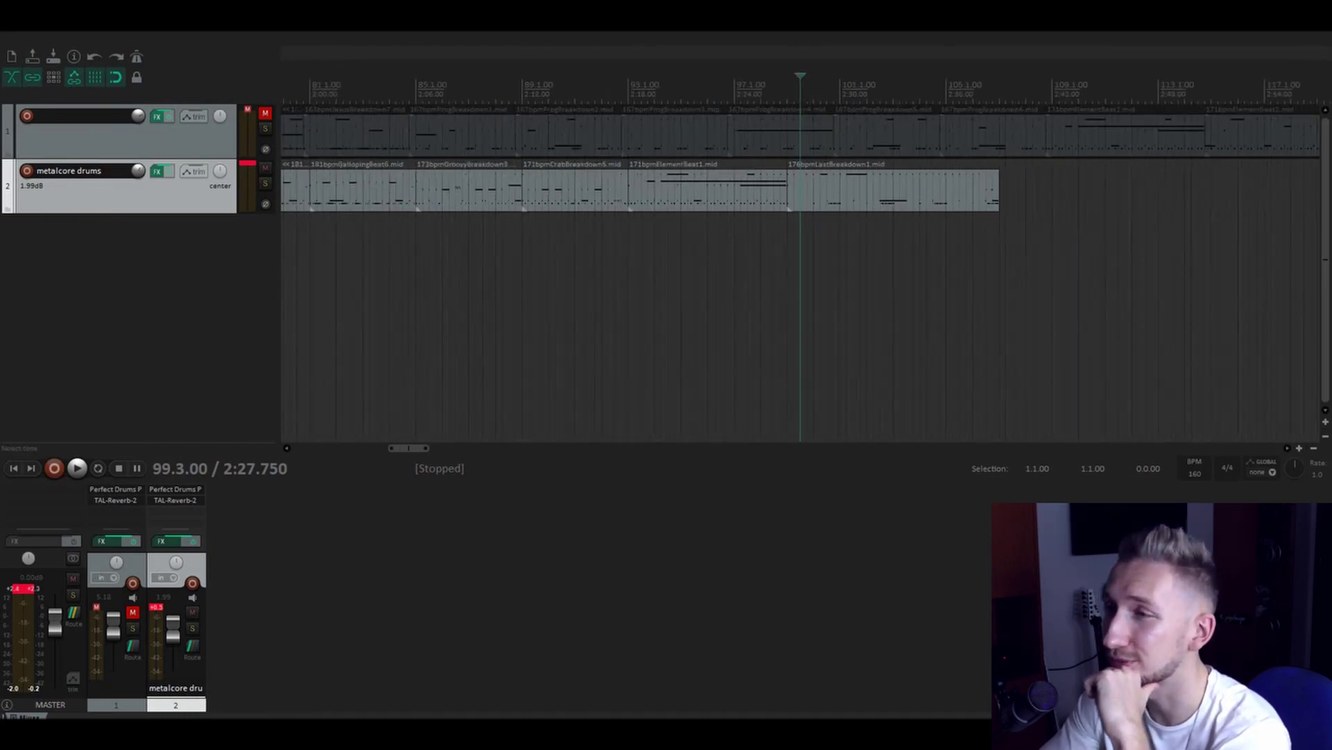
left_click(787, 291)
scroll(808, 291, "down", 2)
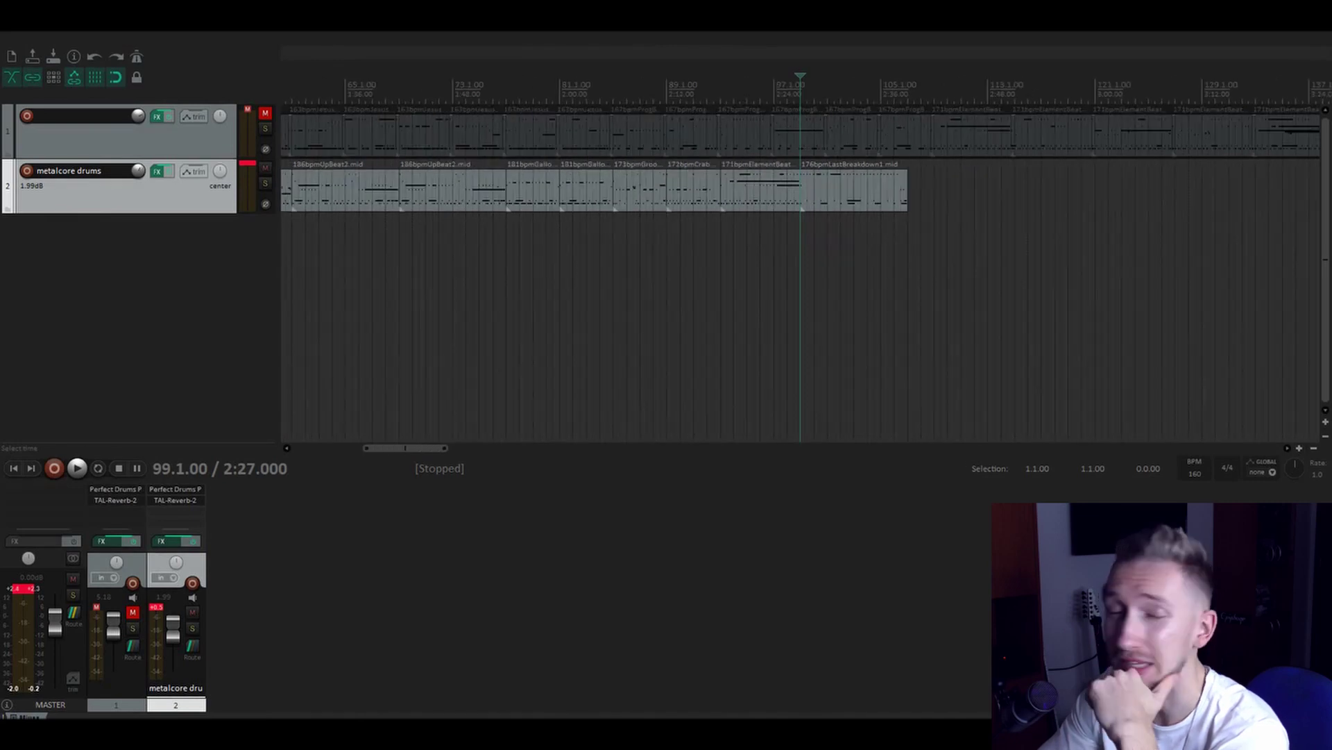